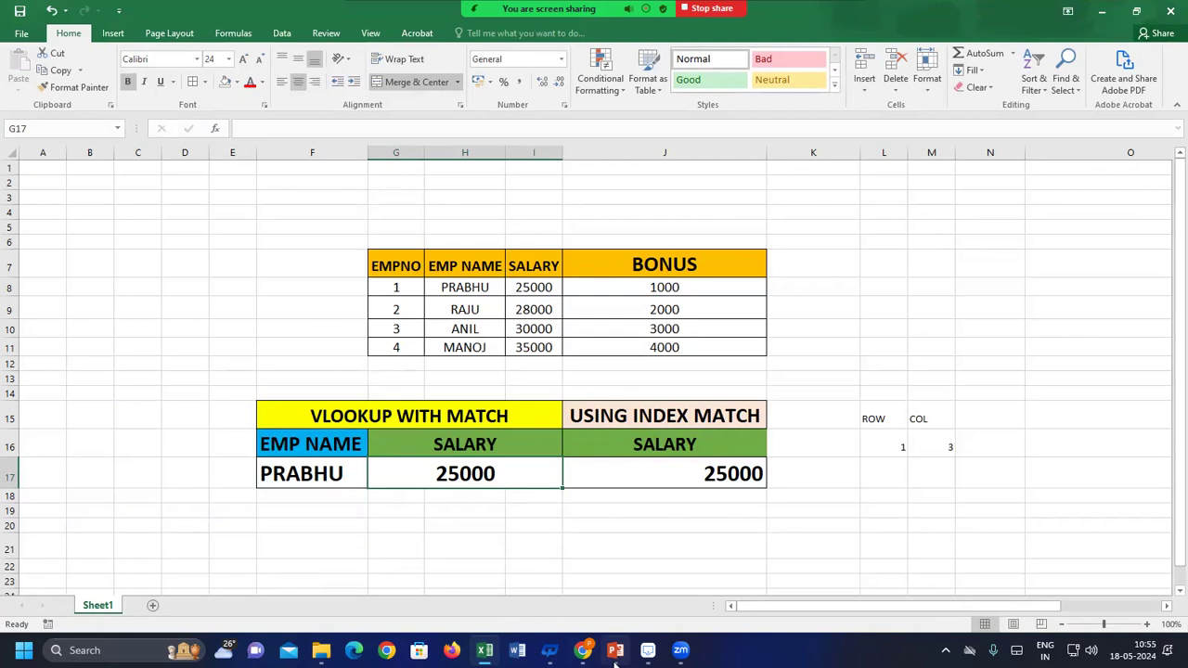
Browse for a workbook to open in Desktop > MS OFFICE 2016 CLASSES > EXCEL 2016 > EXCEL FORMULAS > MATCH FORMULA.
click(19, 32)
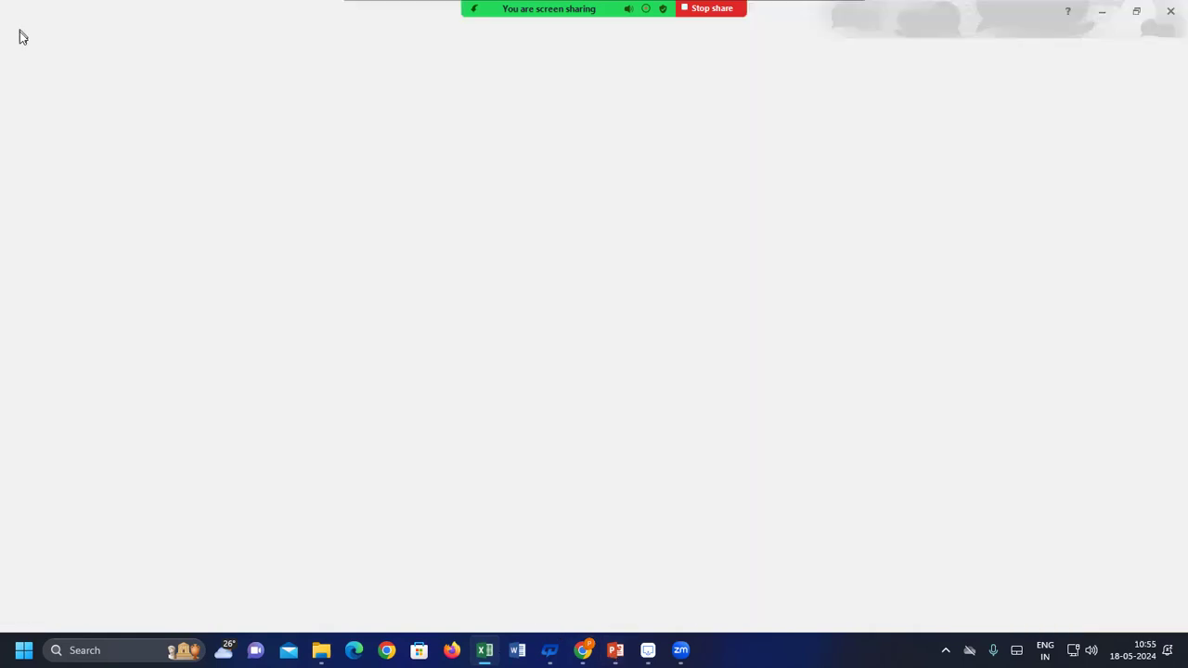
click(35, 124)
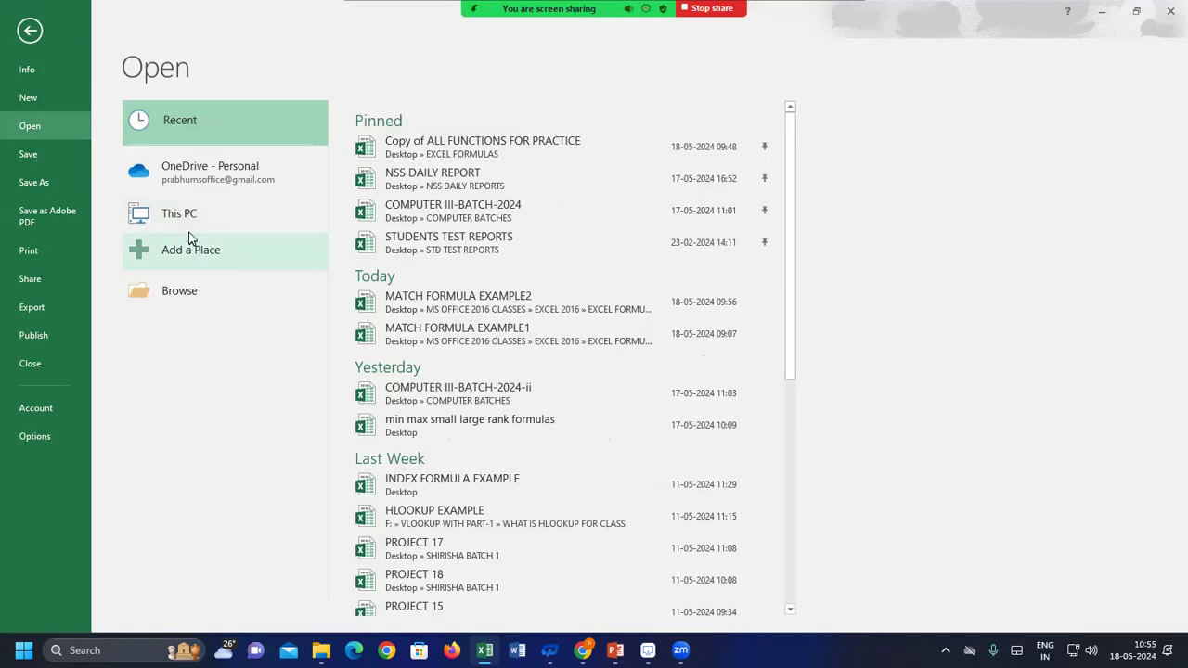
double_click(185, 217)
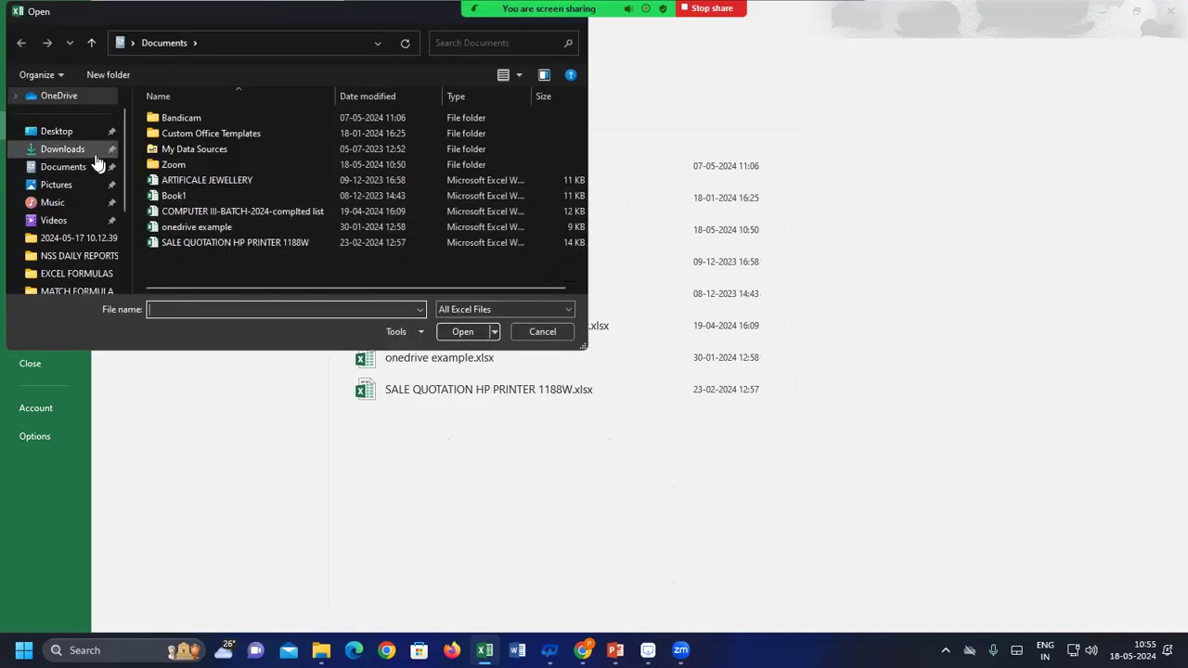
click(37, 132)
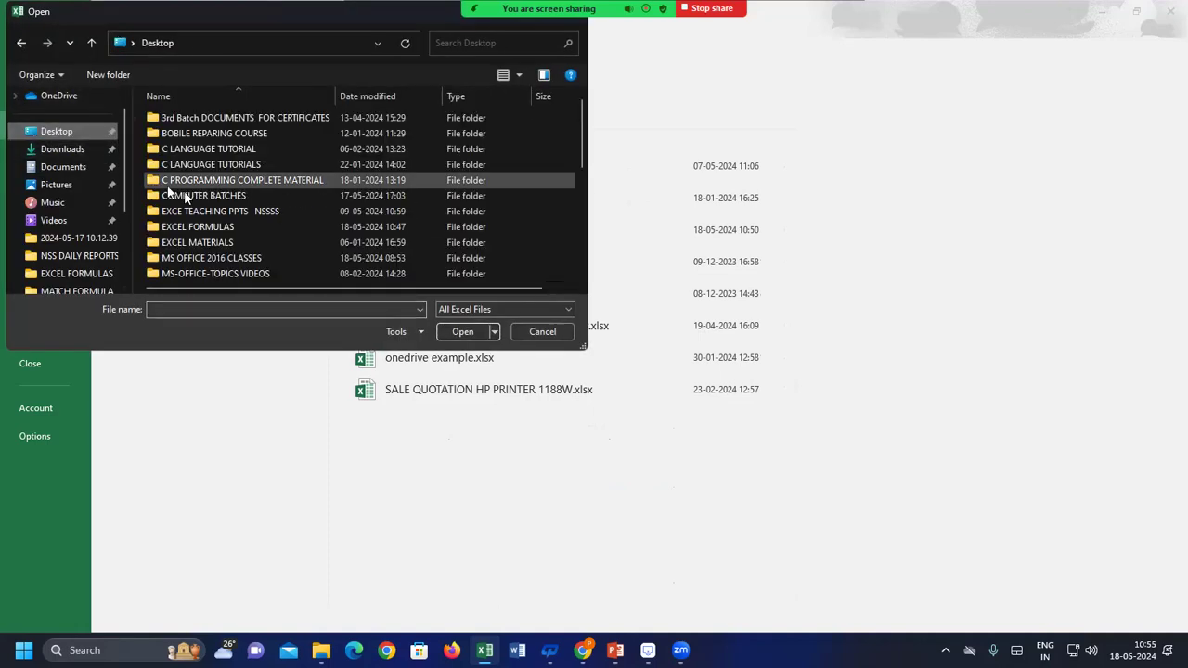
double_click(225, 261)
double_click(155, 120)
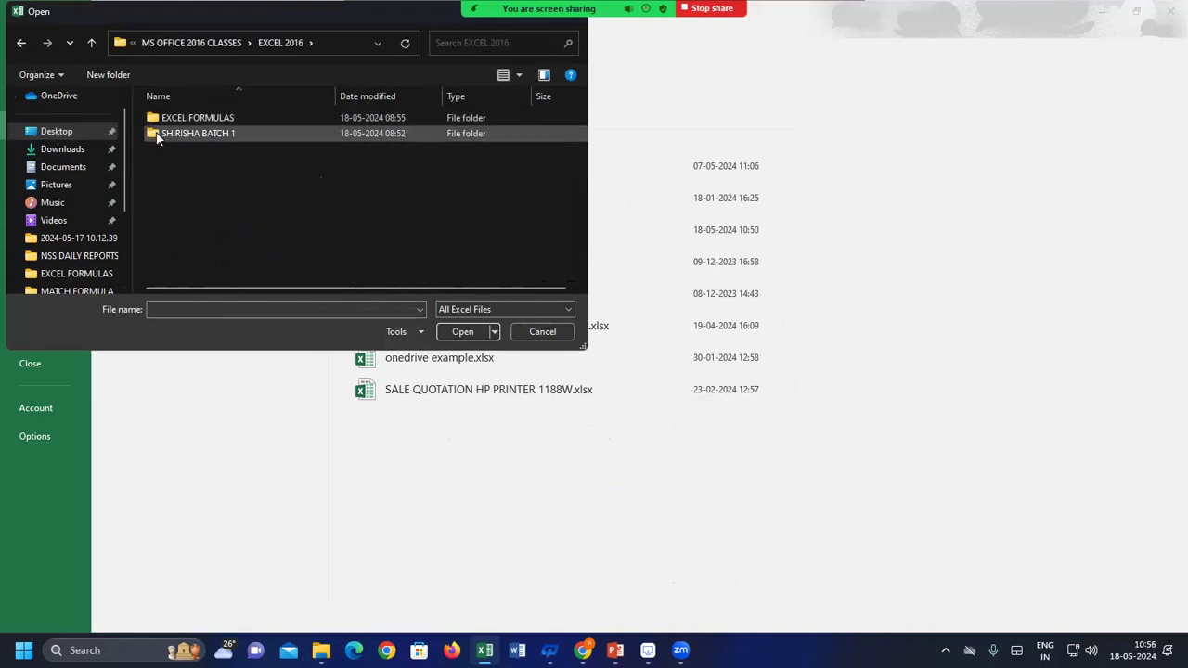
double_click(155, 119)
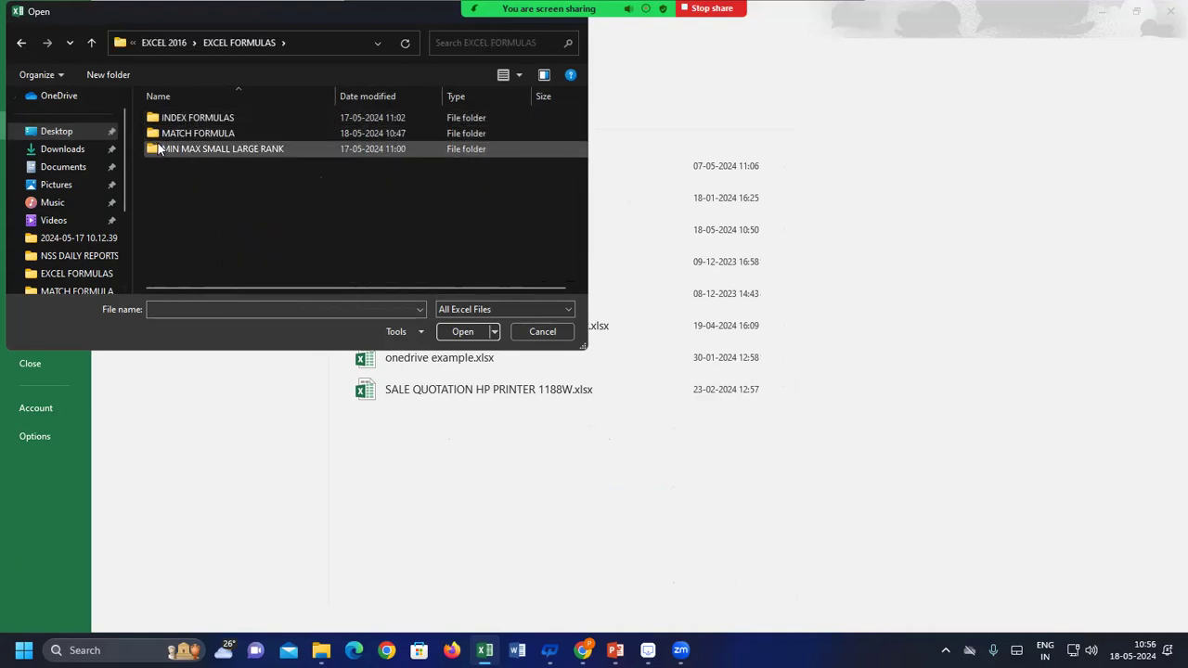
double_click(158, 135)
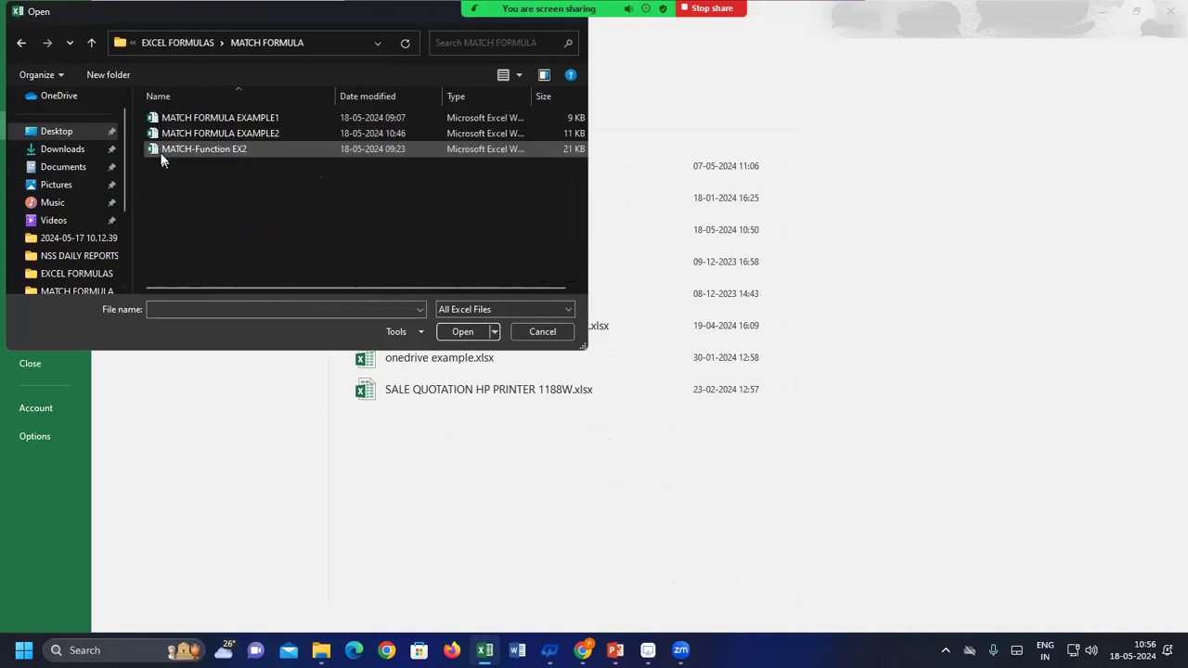
Open MATCH FORMULA EXAMPLE1 and MATCH-Function EX2 together, and bring the MATCH FORMULA EXAMPLE1 workbook to the front.
click(154, 119)
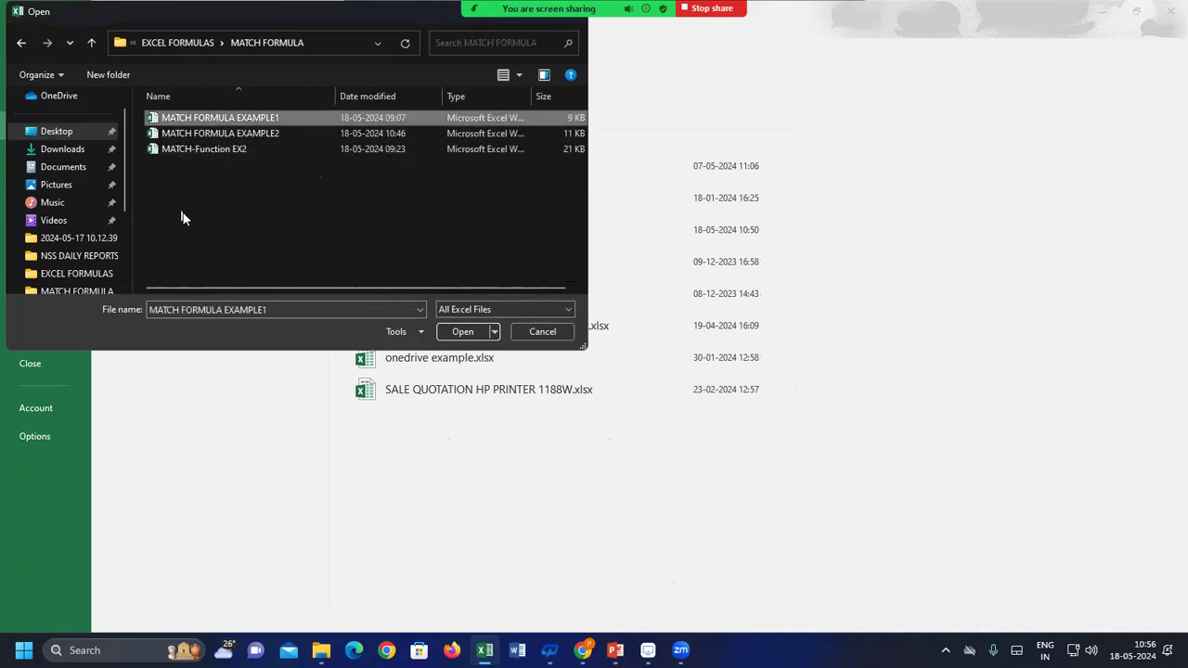
ctrl+click(156, 150)
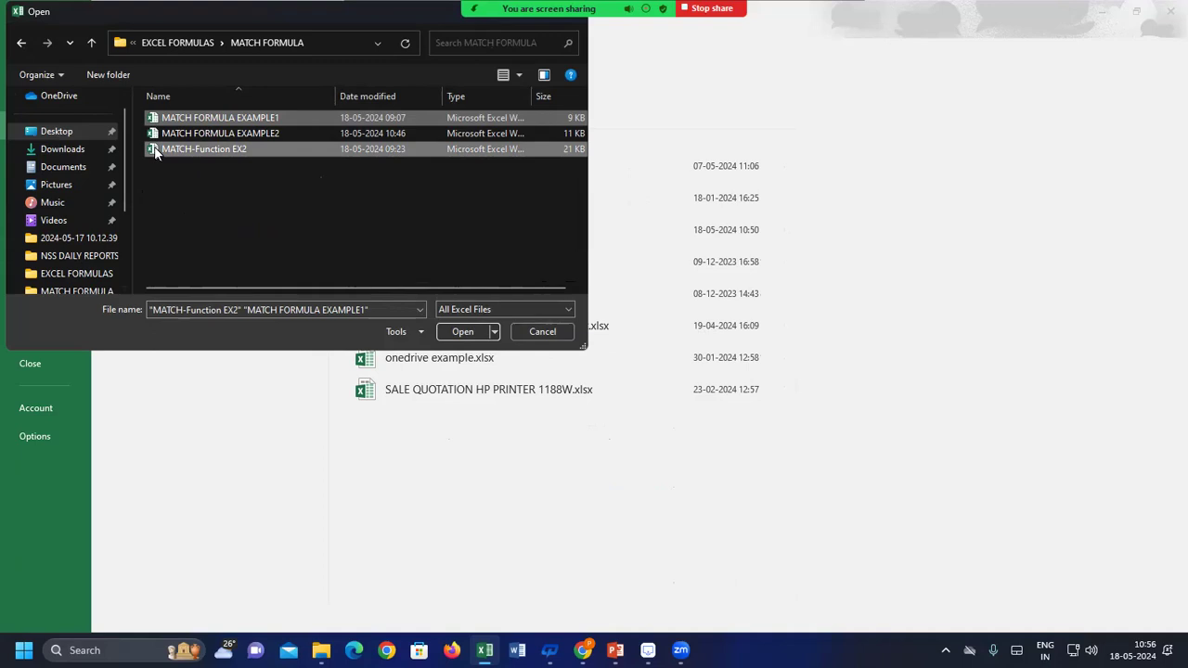
click(461, 332)
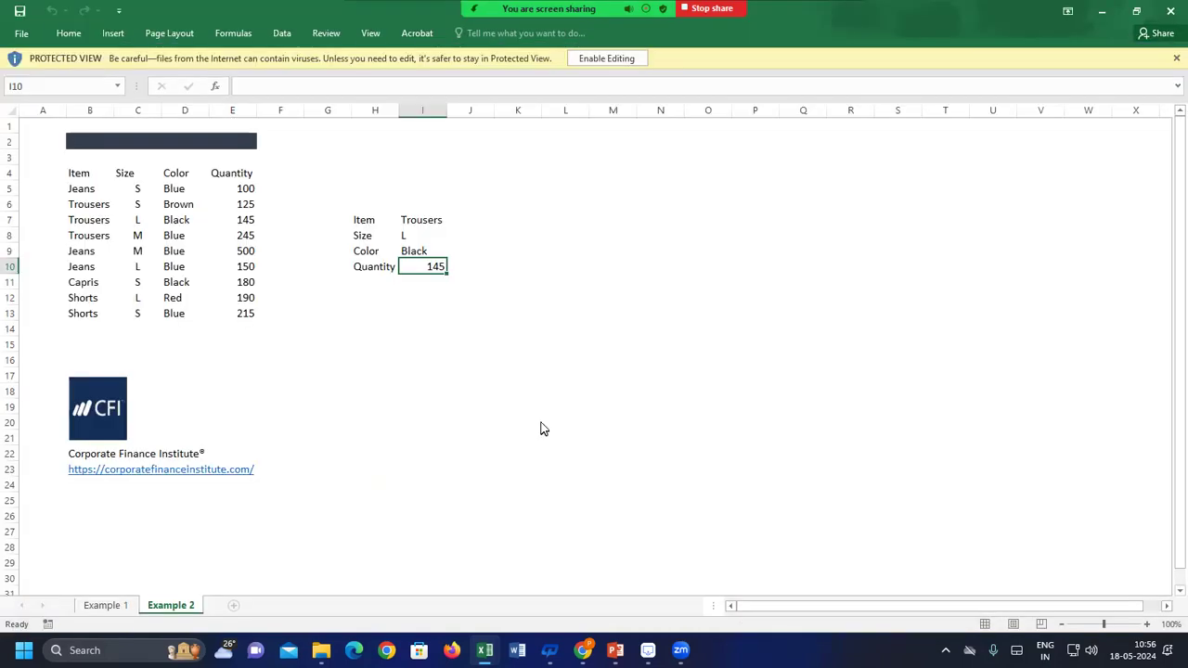
key(alt+Tab)
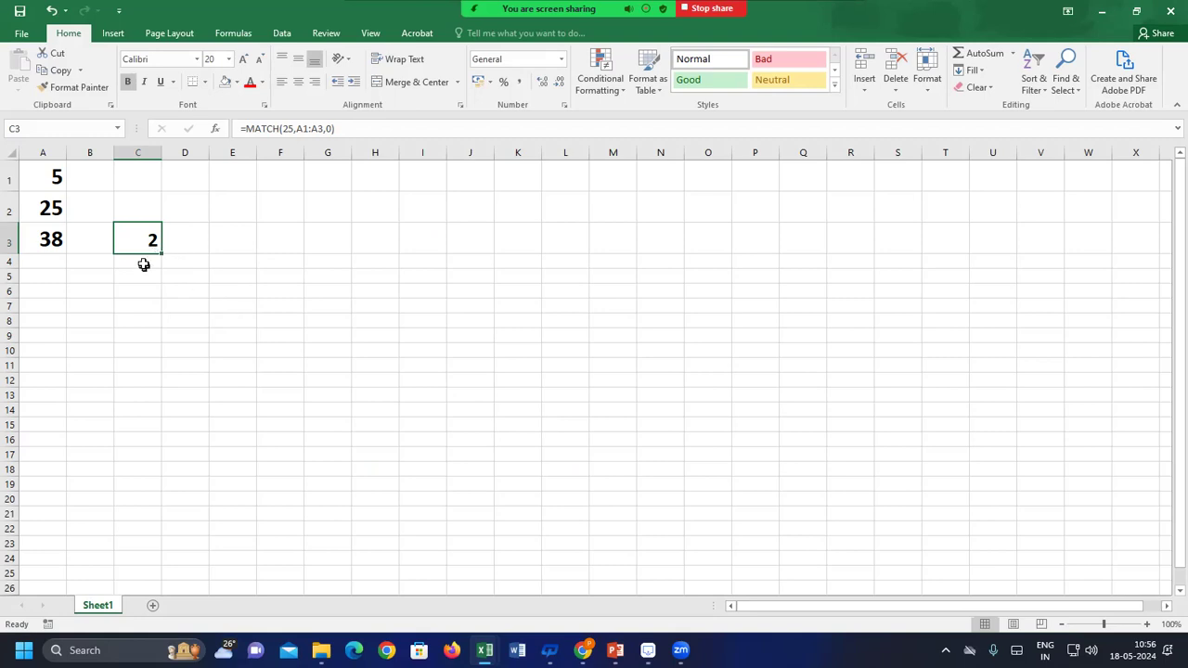
click(55, 209)
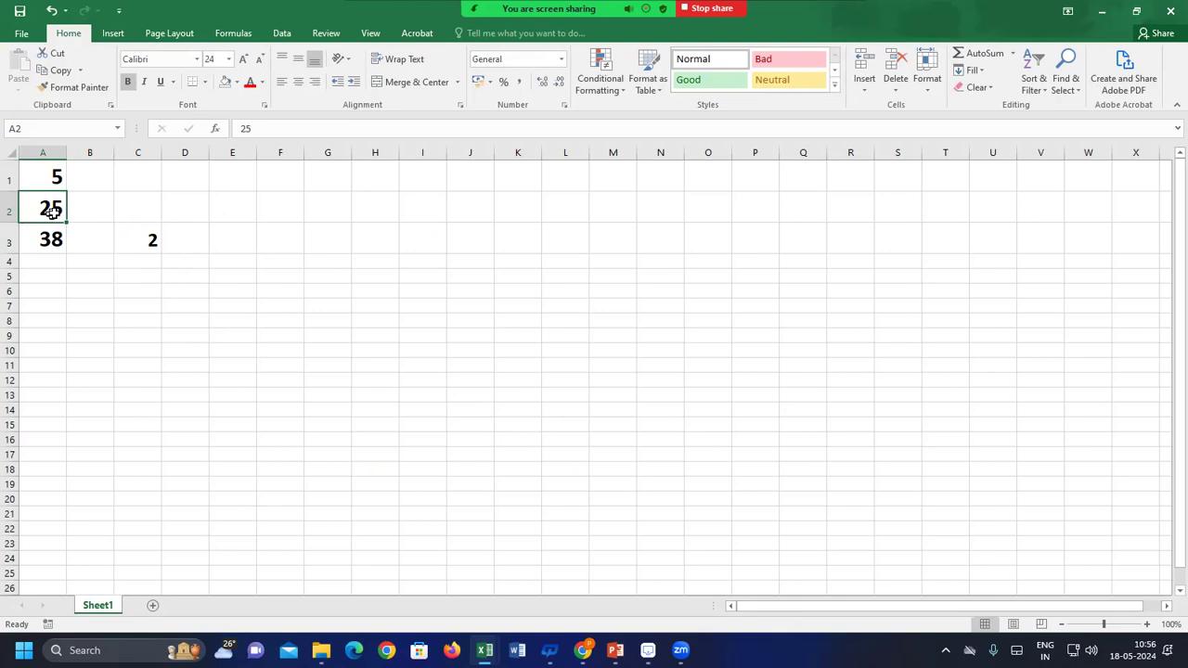
click(55, 242)
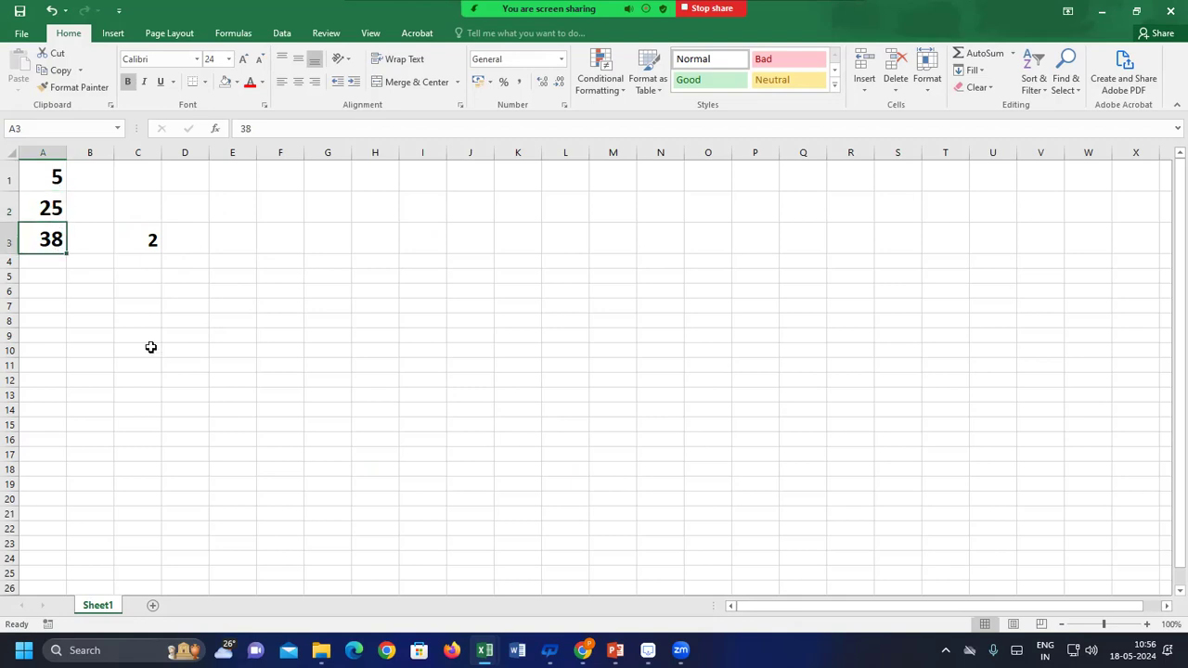
click(171, 242)
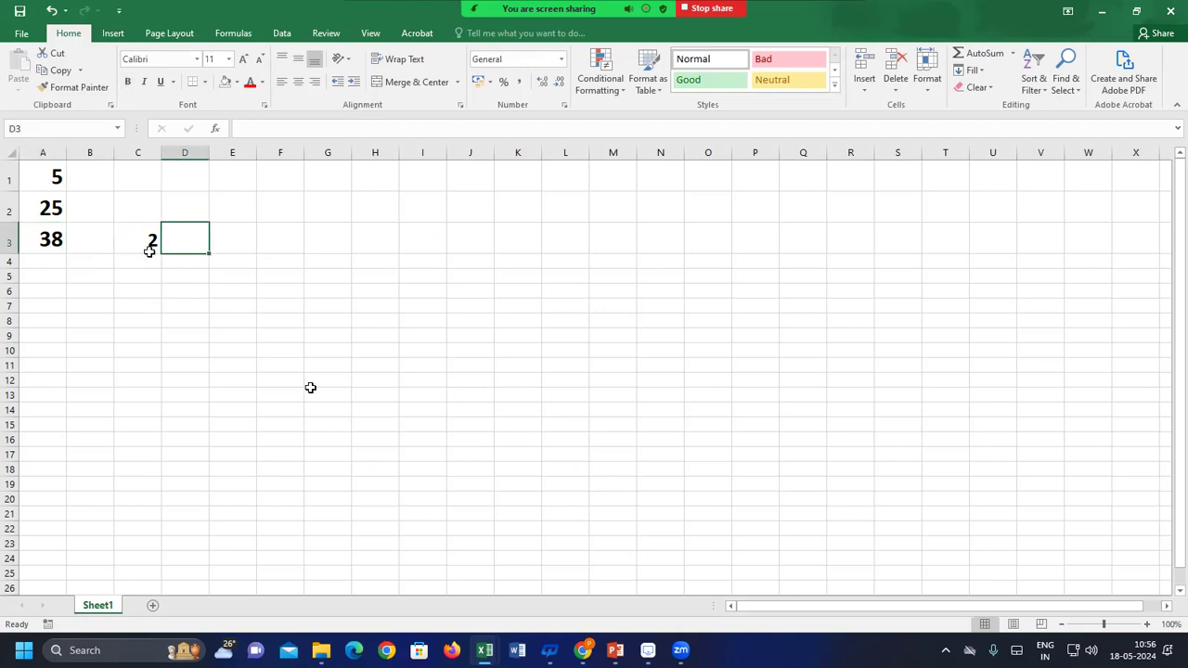
Enter the values 4, 5 and 7 in cells B1 to B3 as a second column of numbers.
click(88, 177)
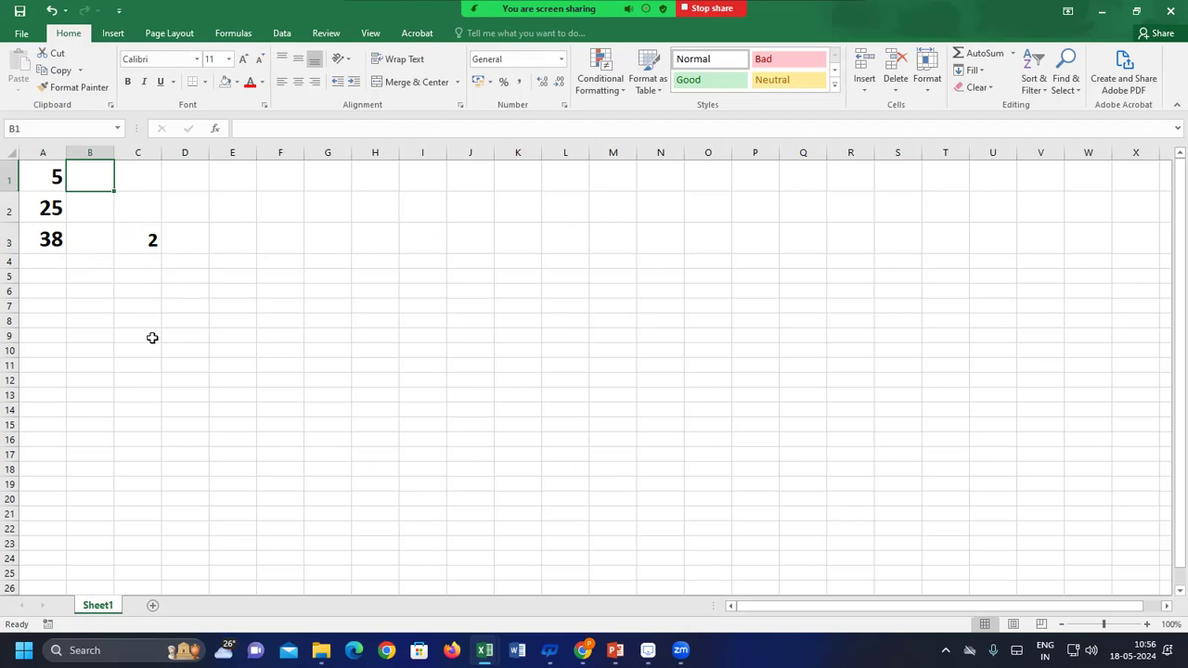
text(4)
key(Return)
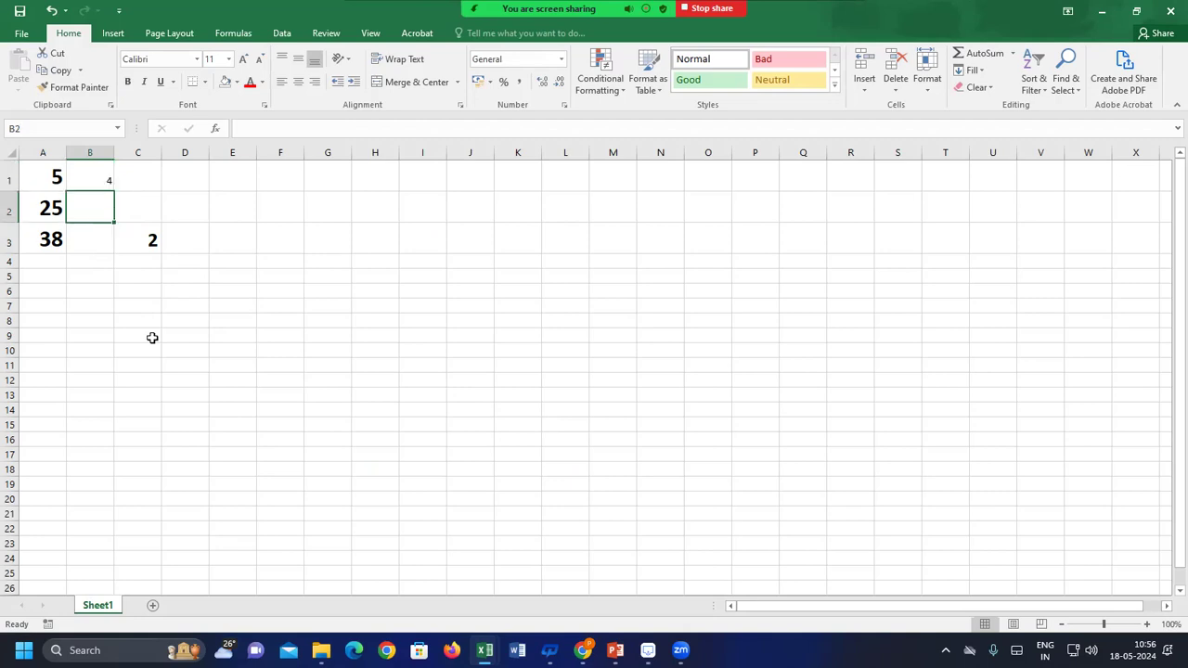
text(5)
key(Return)
text(7)
key(Return)
Make the numbers in B1:B3 bold and enlarge their font to slightly bigger than the numbers in column A.
click(96, 179)
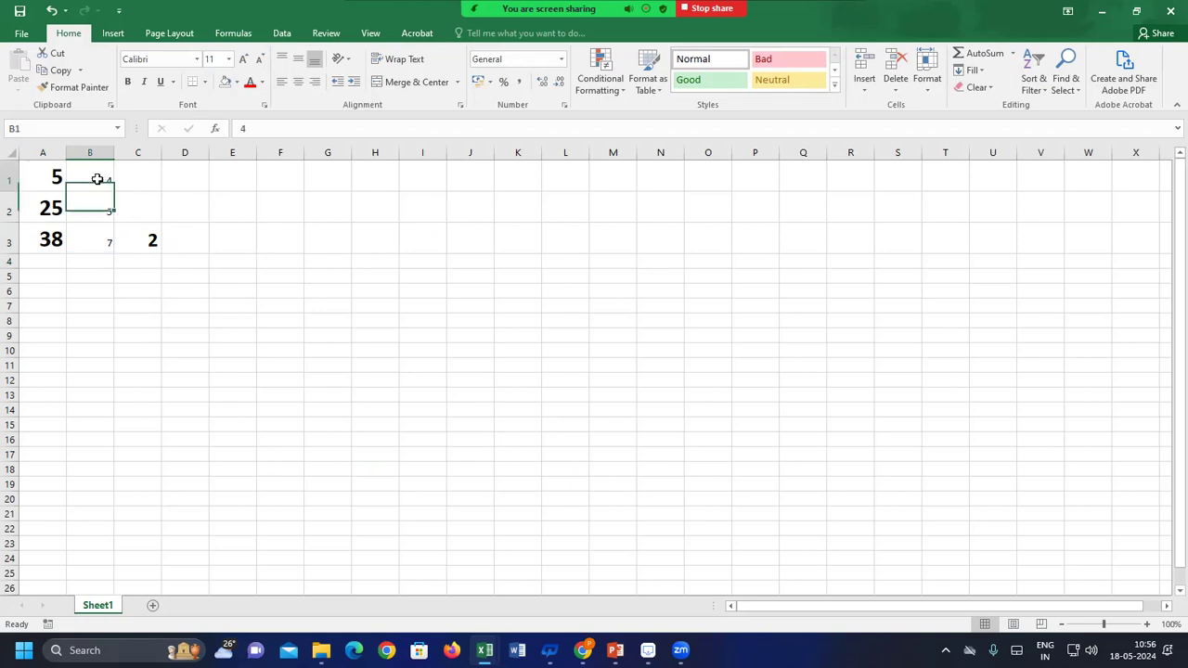
drag(96, 179, 101, 233)
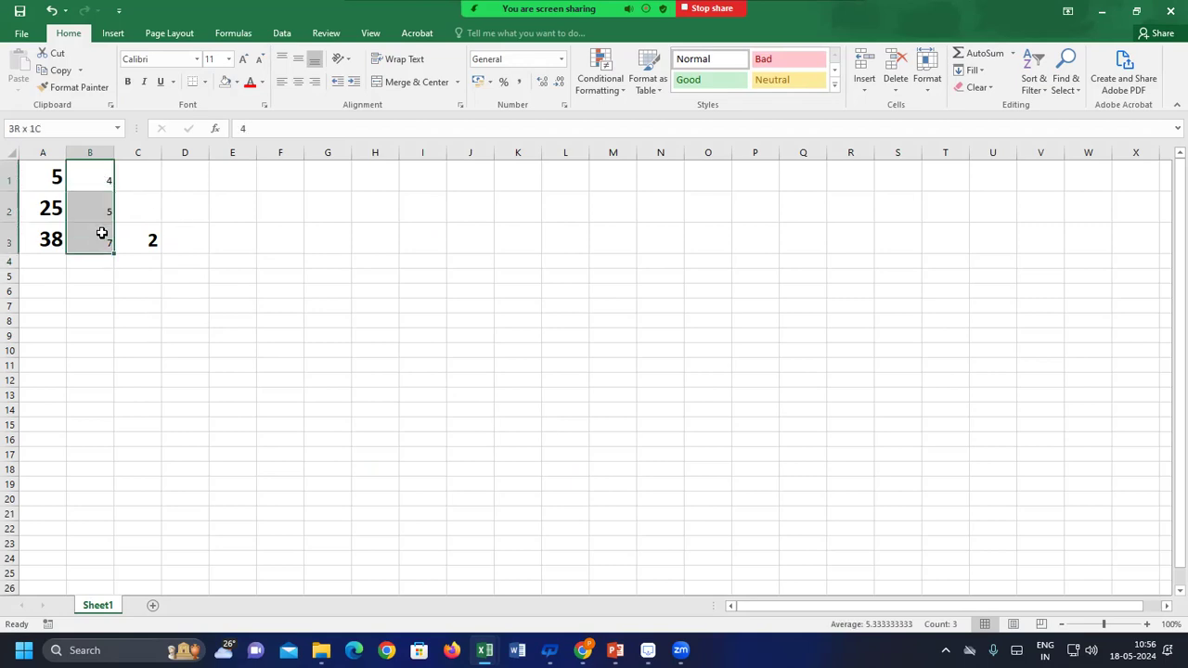
click(242, 59)
click(242, 60)
click(243, 59)
click(242, 59)
click(242, 59)
click(242, 59)
click(243, 60)
click(233, 246)
Try a lookup over both columns by entering =MATCH(25,A1:B3,0) in D3, modelled on the existing formula in C3.
click(156, 254)
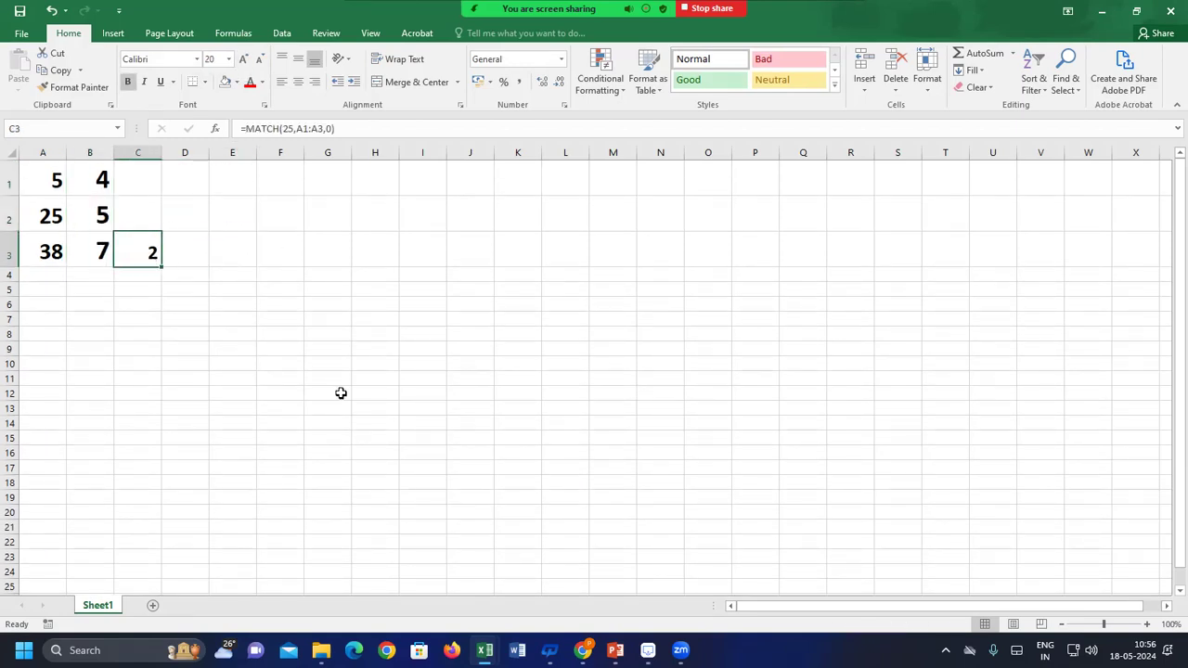
click(48, 218)
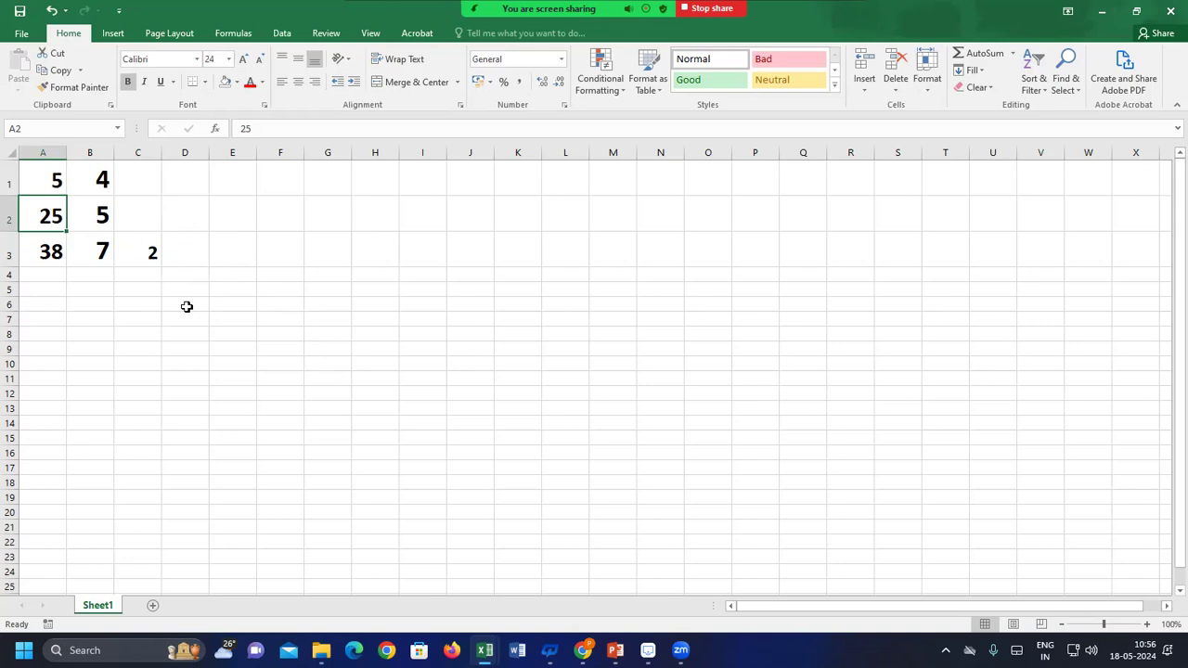
click(185, 251)
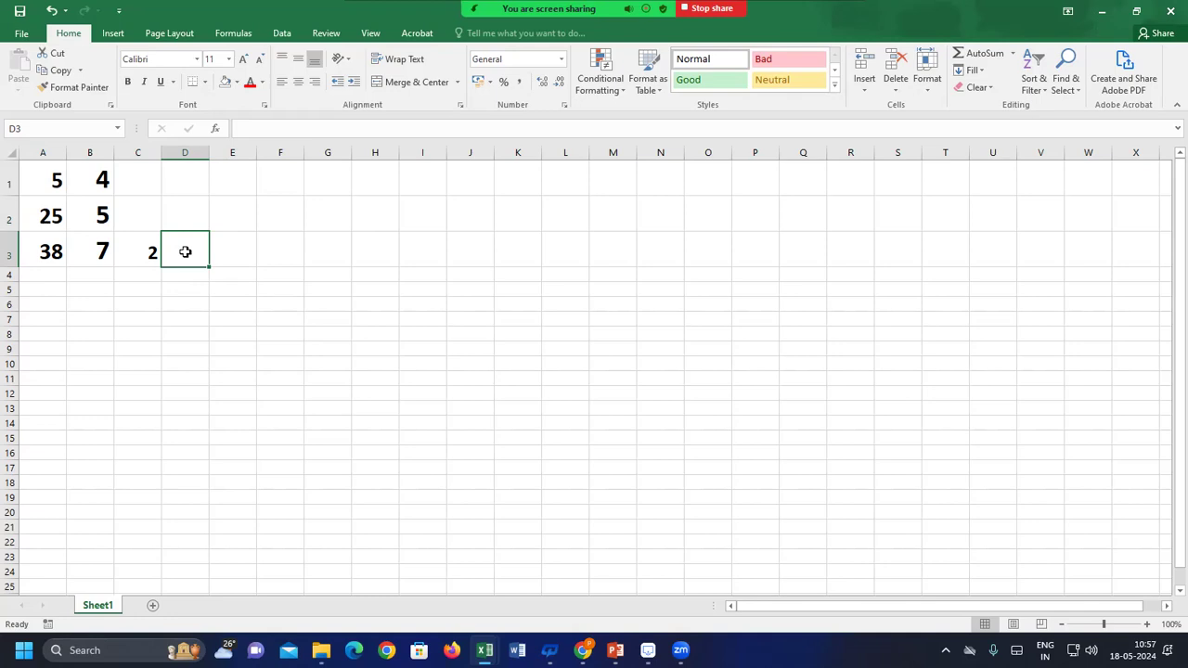
double_click(186, 252)
text(=MATCH()
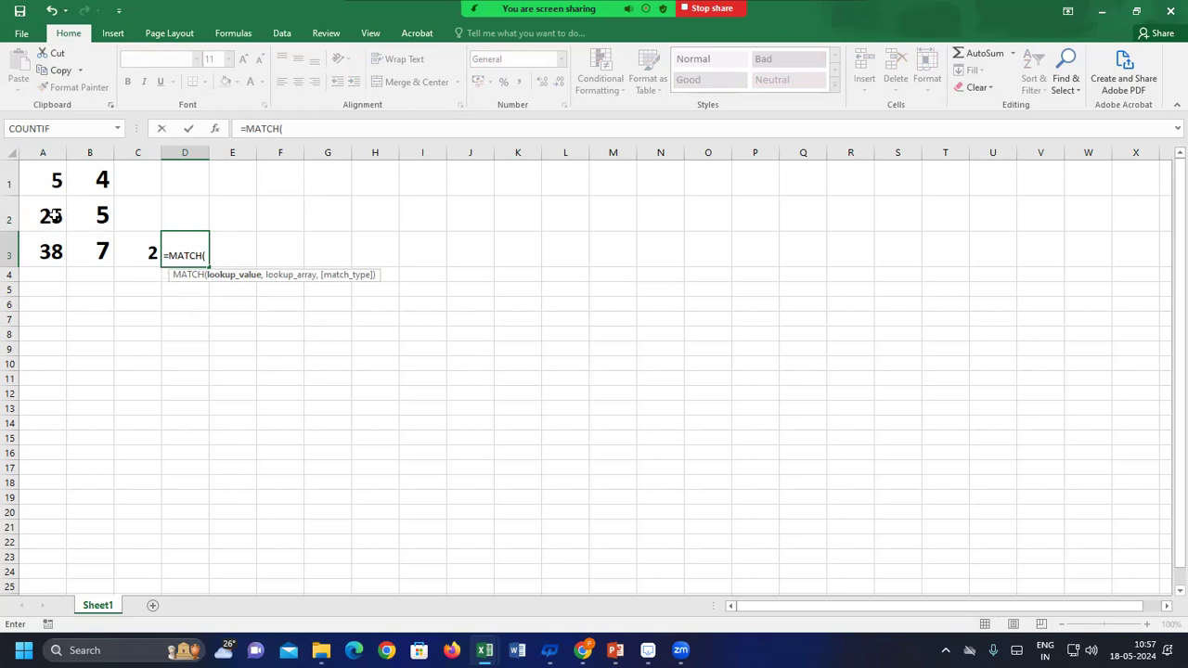
text(25,)
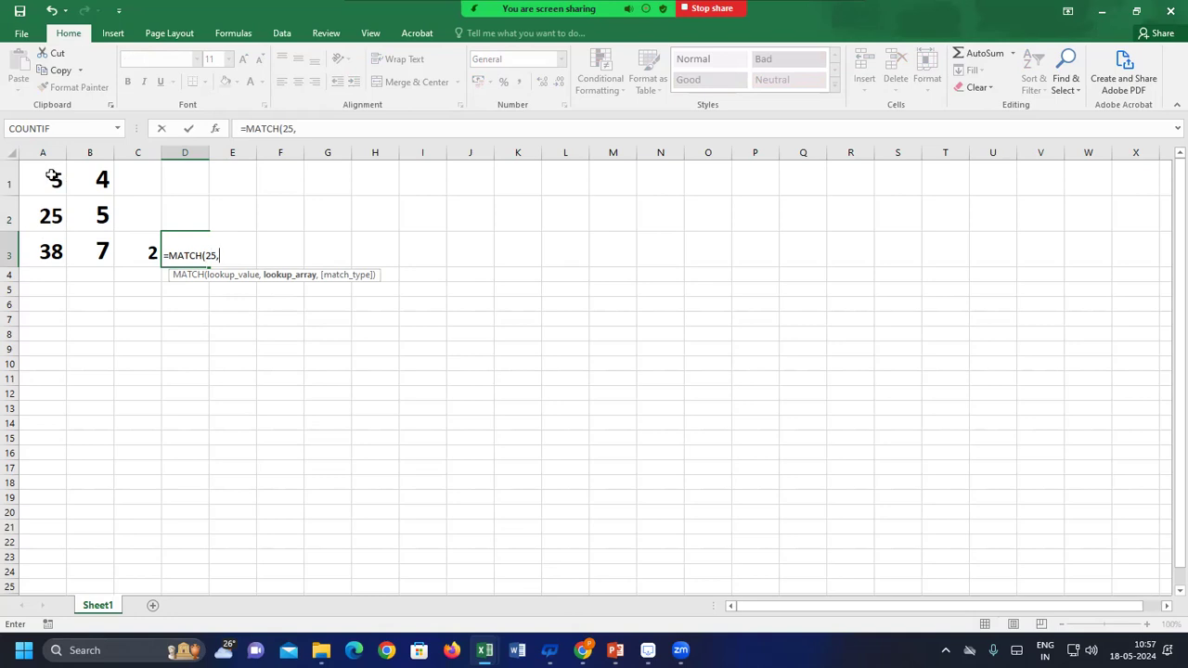
drag(40, 171, 86, 245)
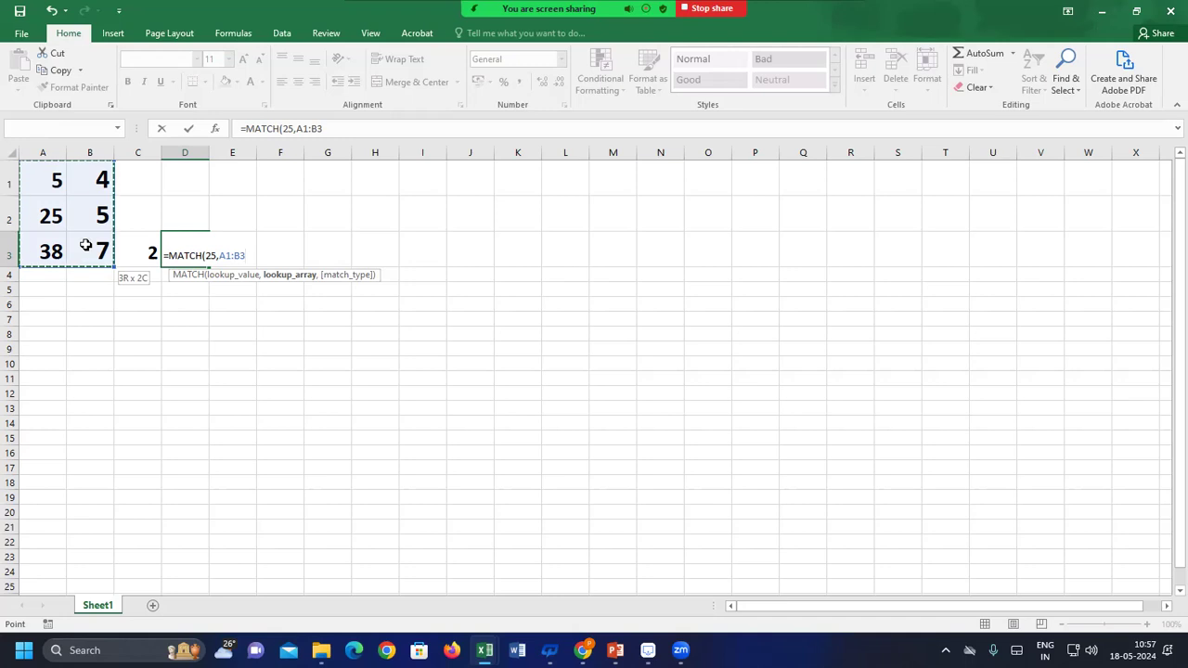
drag(85, 245, 87, 247)
text(,0)
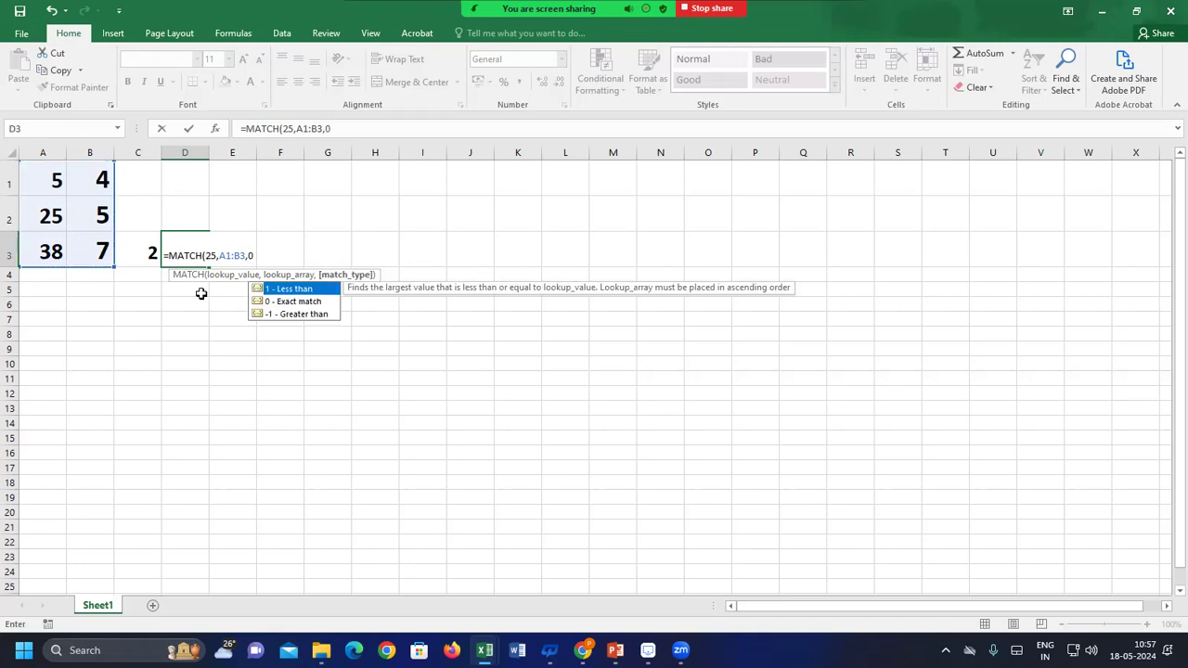
text())
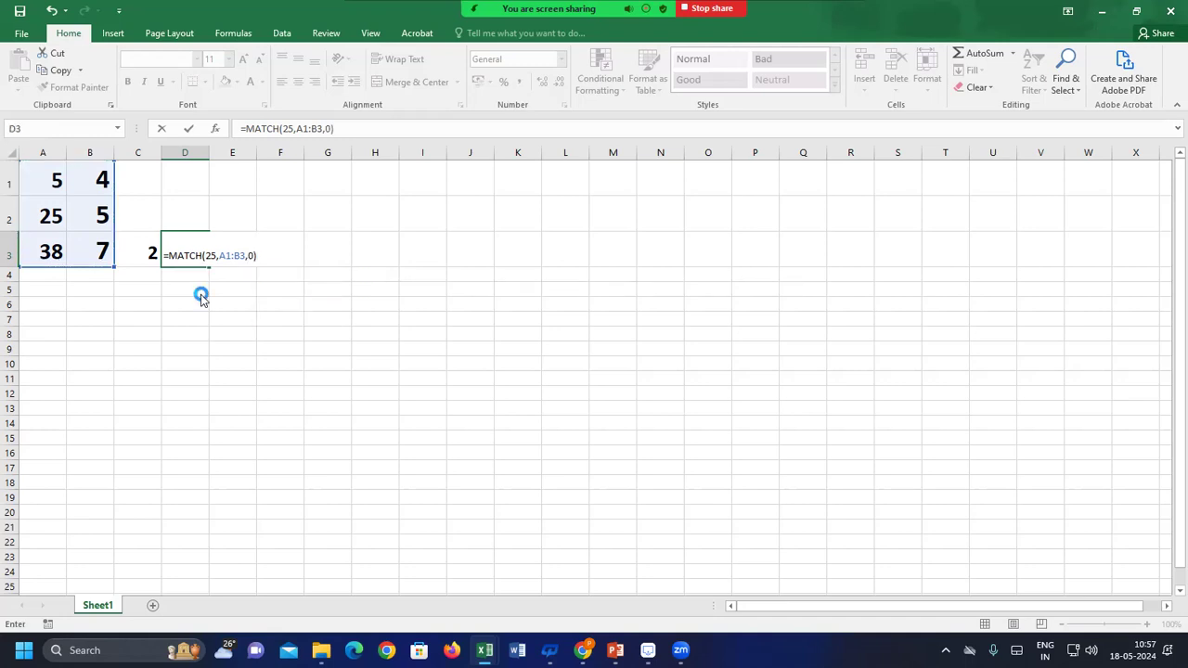
key(Return)
key(Return)
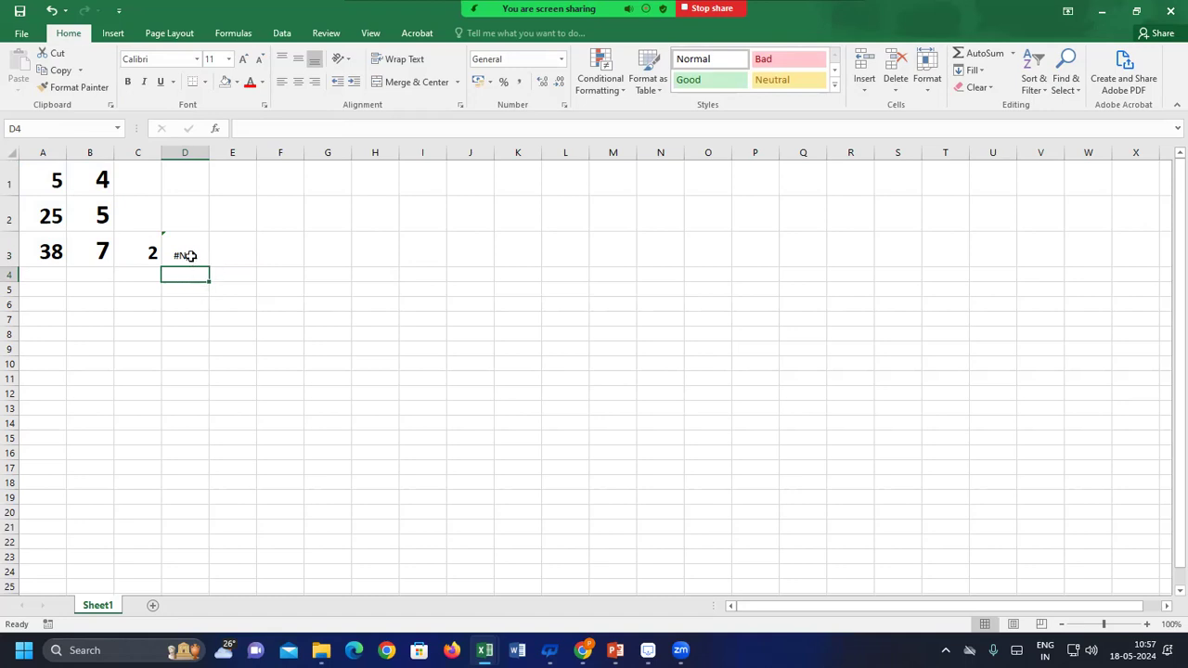
Erase the whole MATCH formula from D3, leaving the cell empty.
double_click(188, 255)
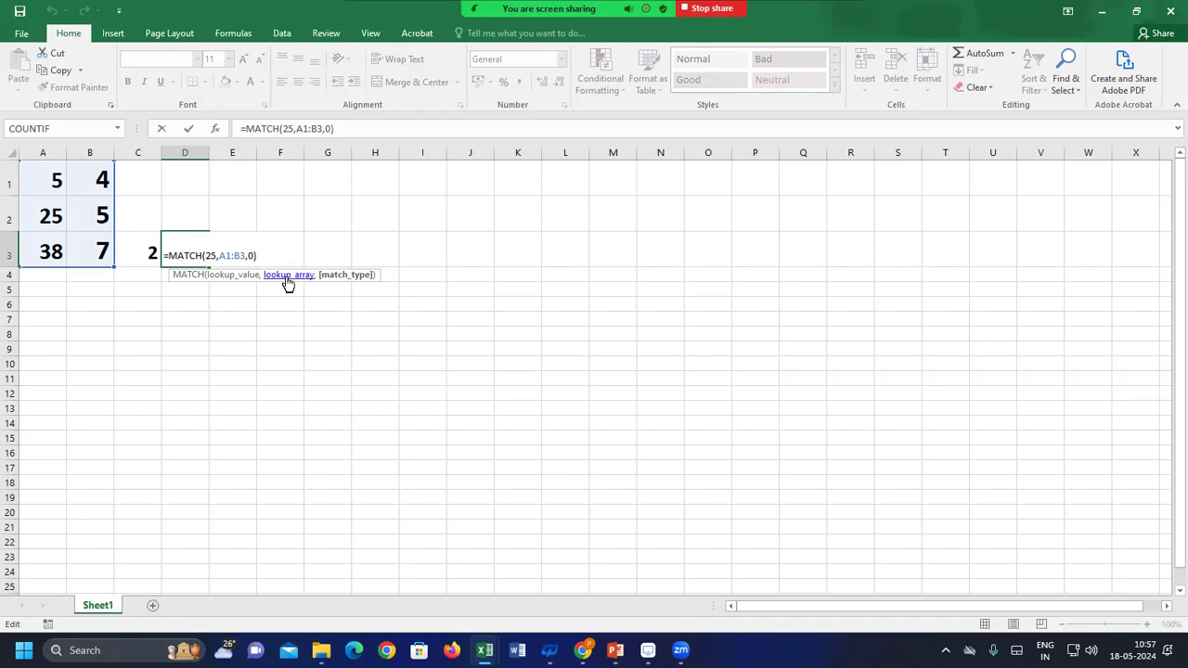
key(BackSpace)
key(BackSpace)
key(BackSpace)
key(BackSpace)
key(BackSpace)
key(BackSpace)
key(BackSpace)
key(BackSpace)
key(BackSpace)
key(BackSpace)
key(BackSpace)
key(BackSpace)
key(BackSpace)
key(BackSpace)
key(BackSpace)
key(BackSpace)
key(BackSpace)
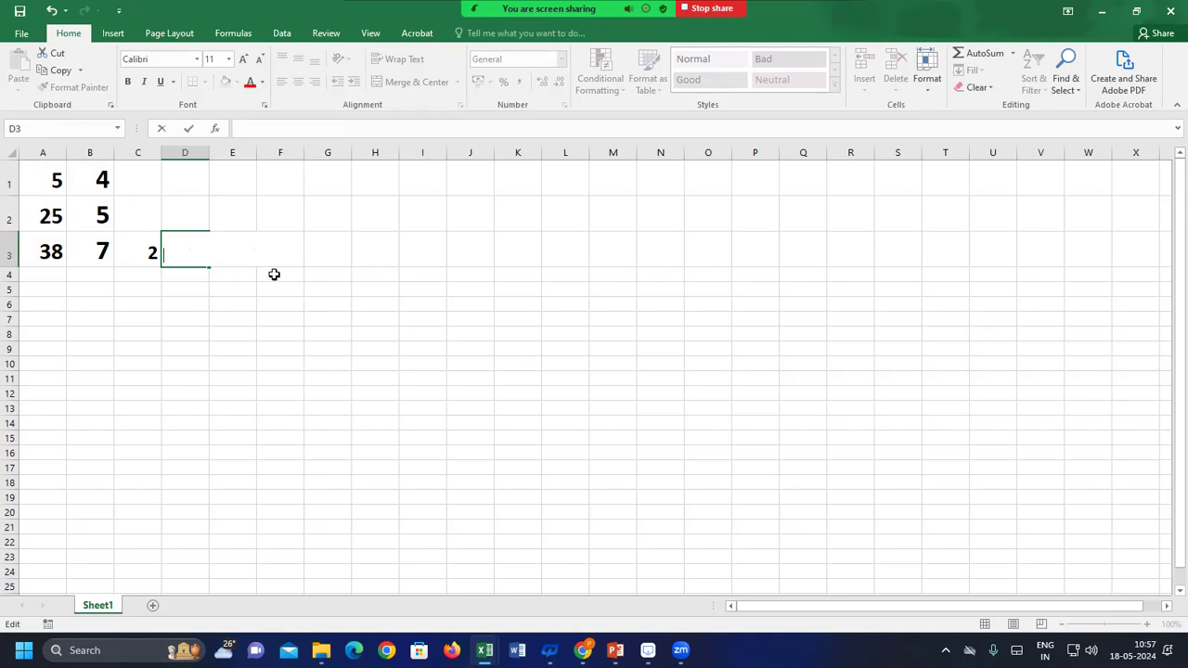
click(234, 291)
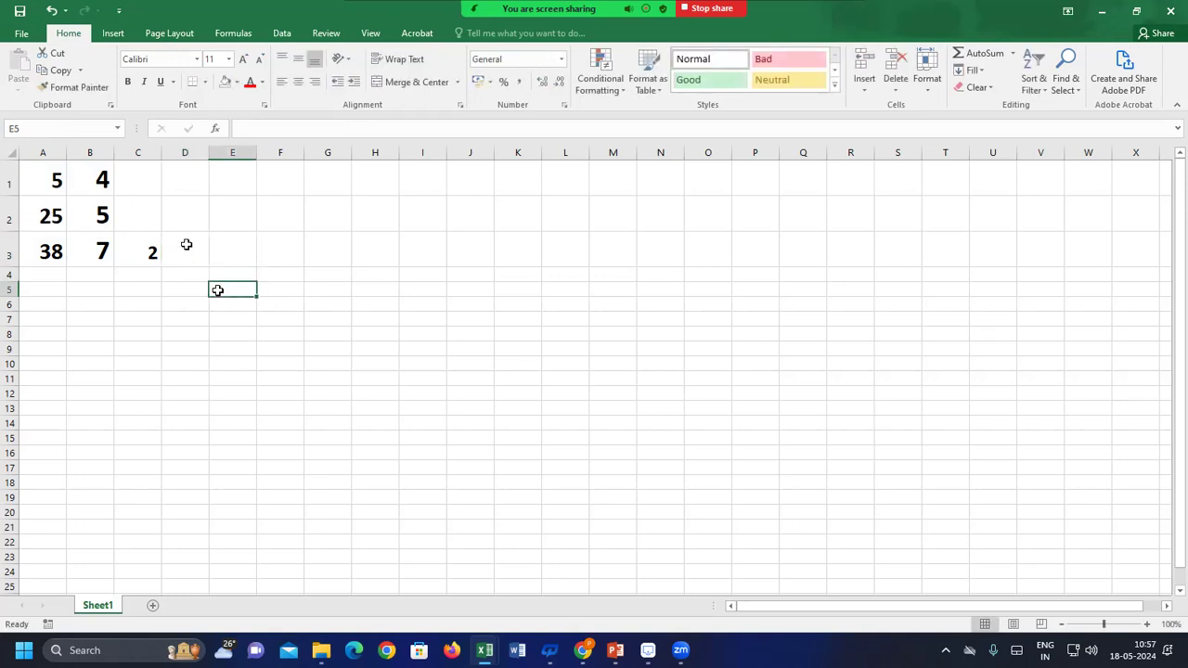
Look up A2 within its own row by entering =MATCH(A2,A2:B2,0) in cell E3.
click(228, 252)
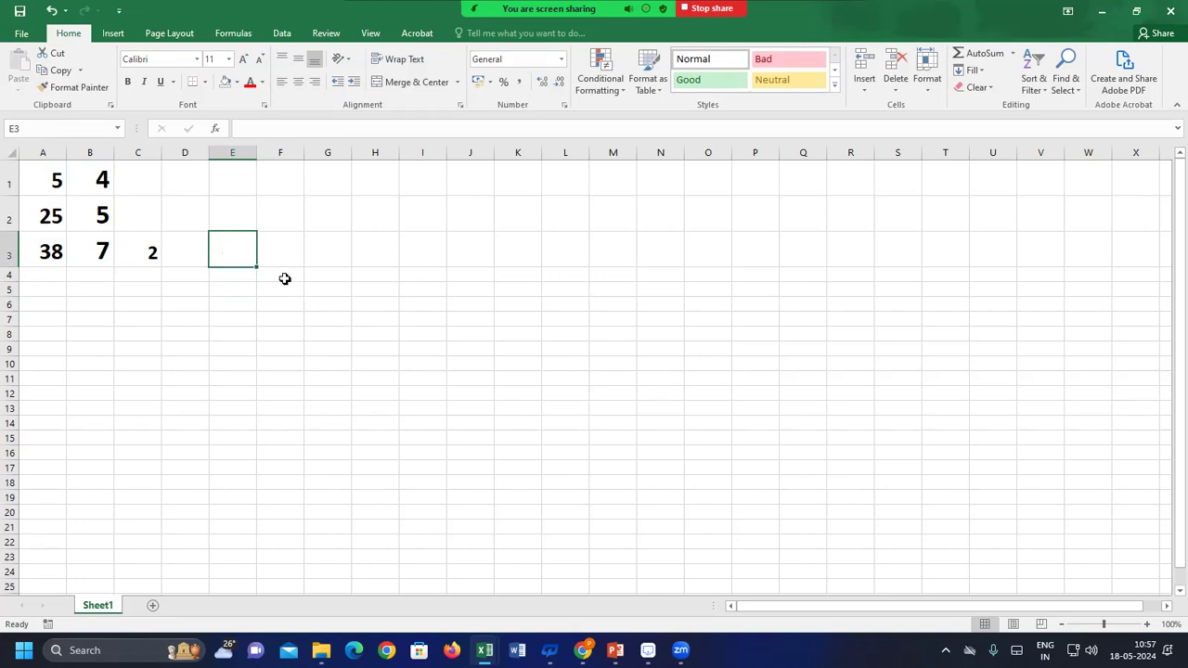
text(=)
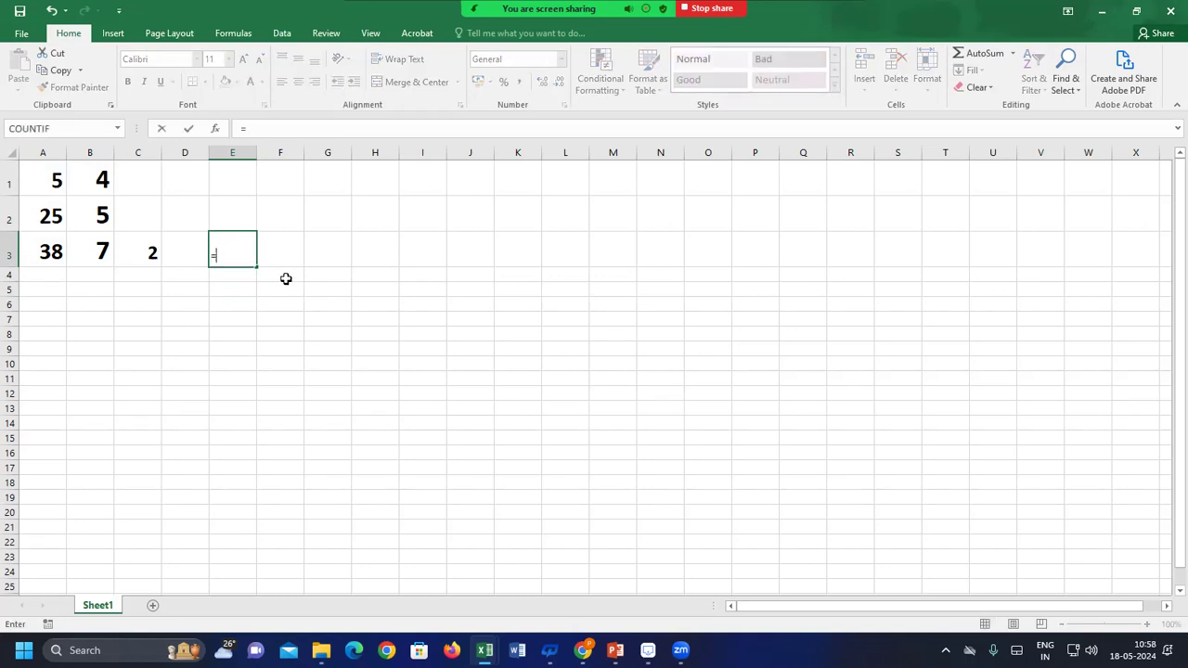
text(MATCH()
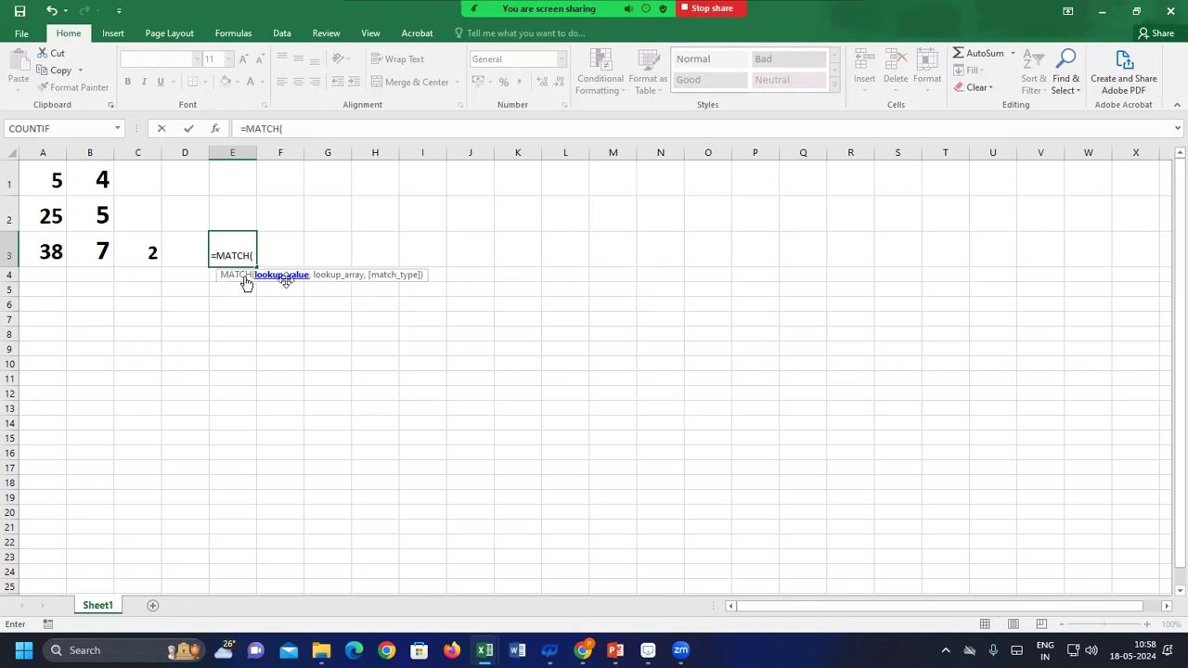
click(53, 215)
text(,)
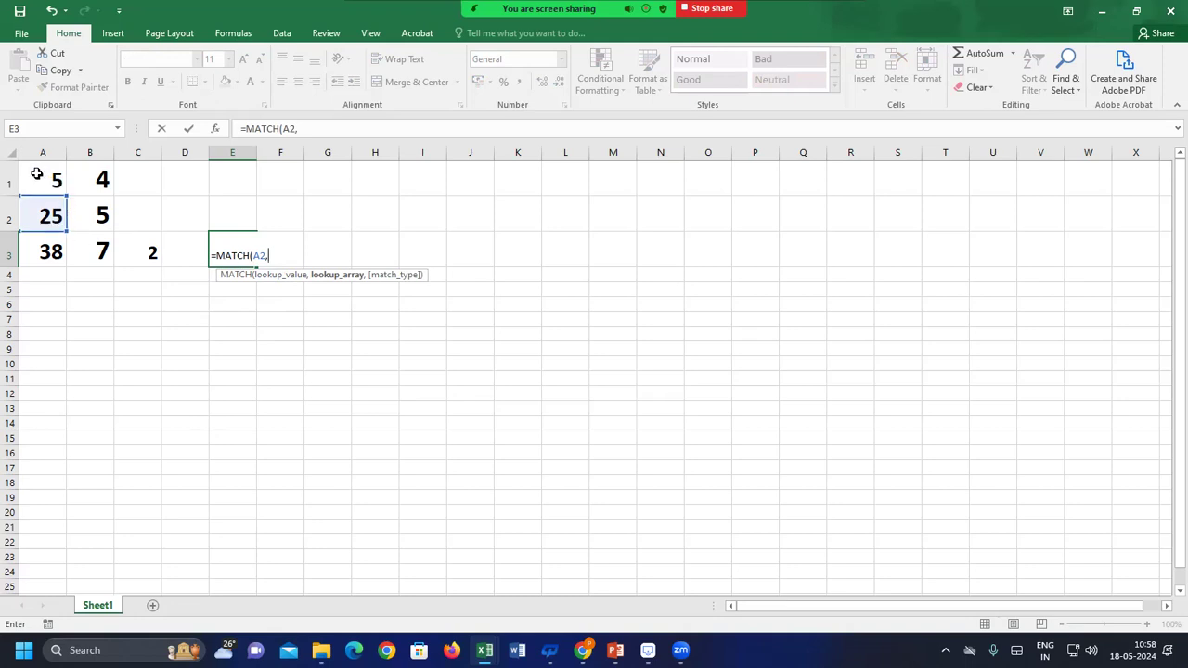
drag(47, 217, 81, 232)
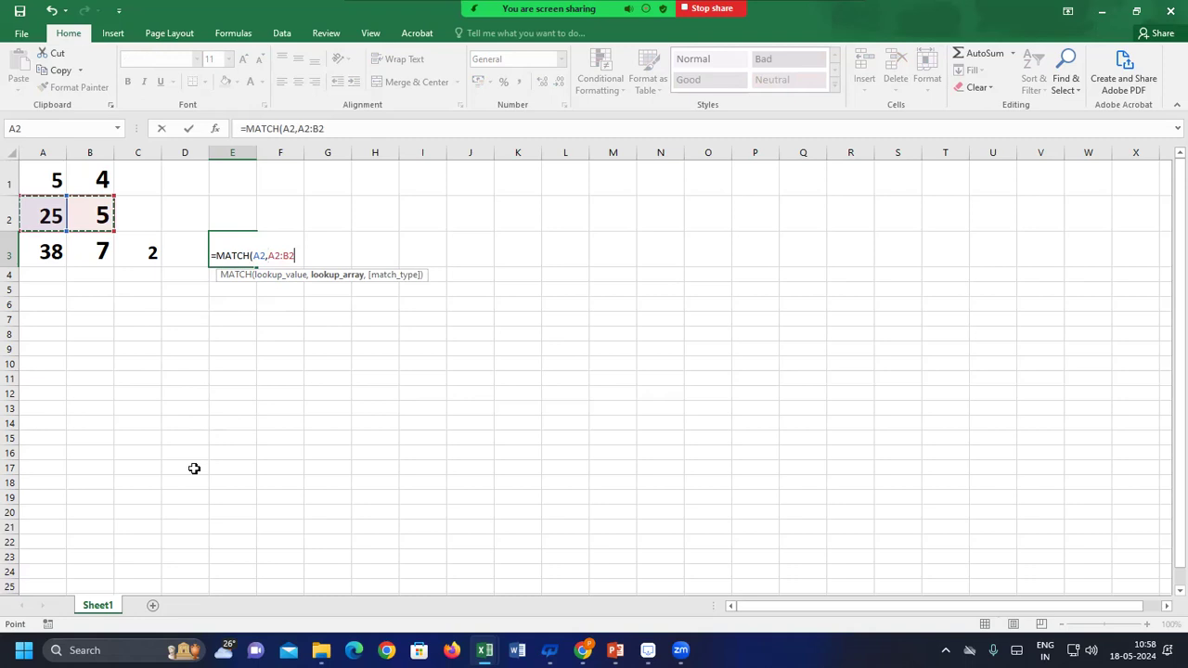
text(,)
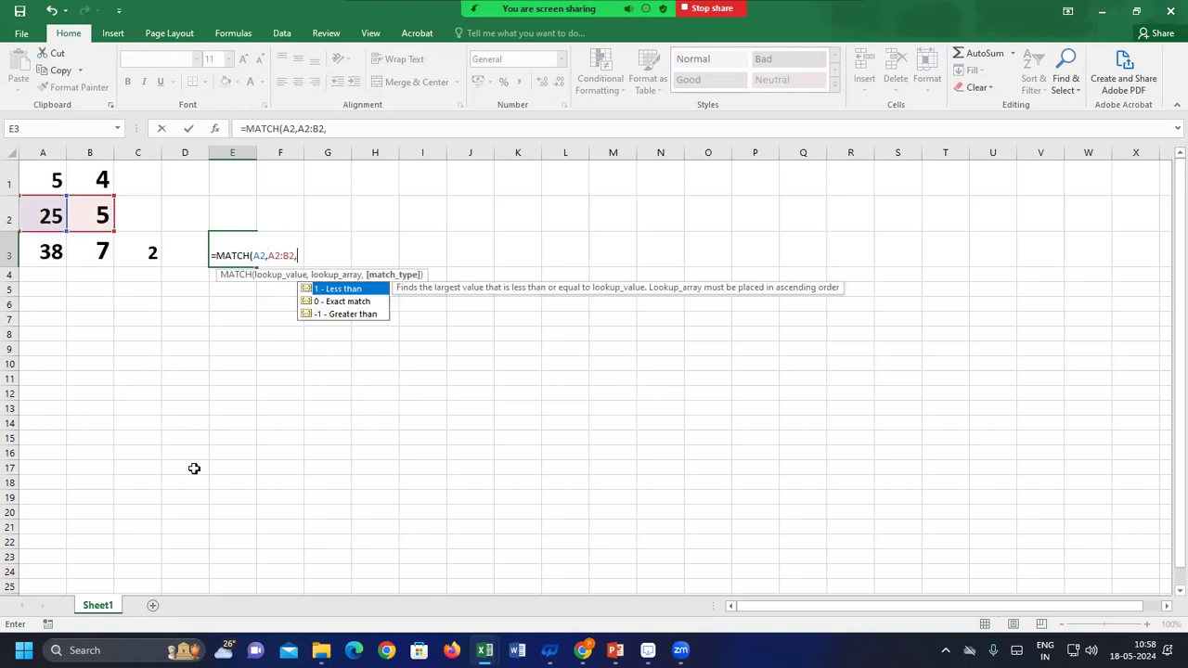
text(0)
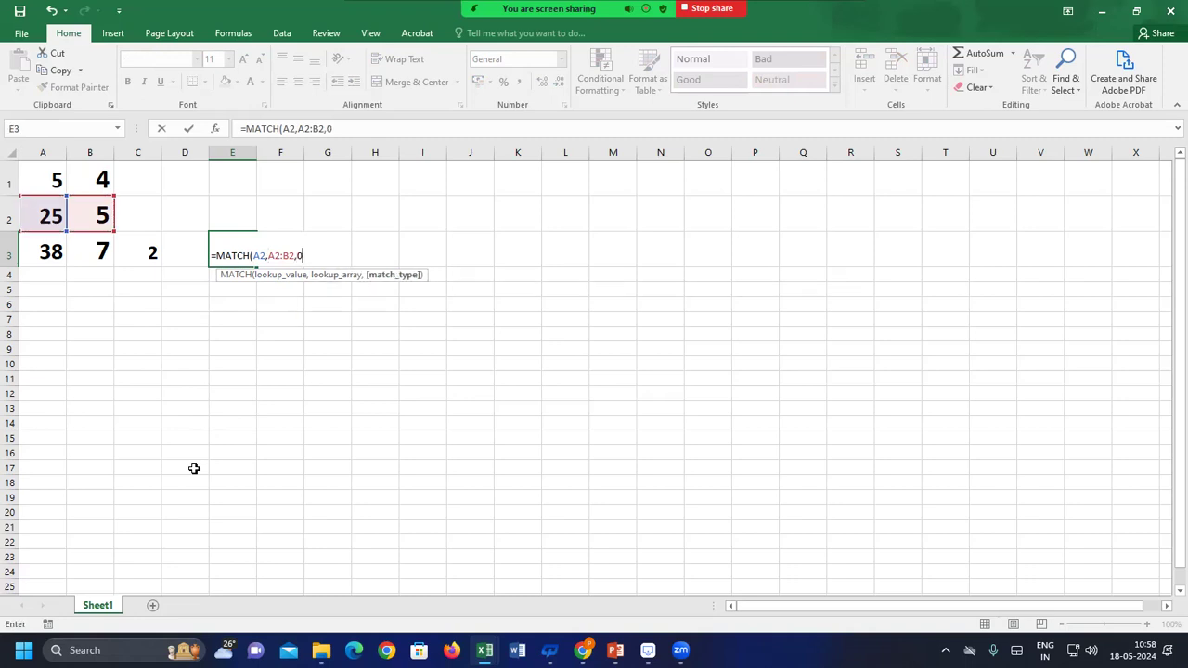
key(Return)
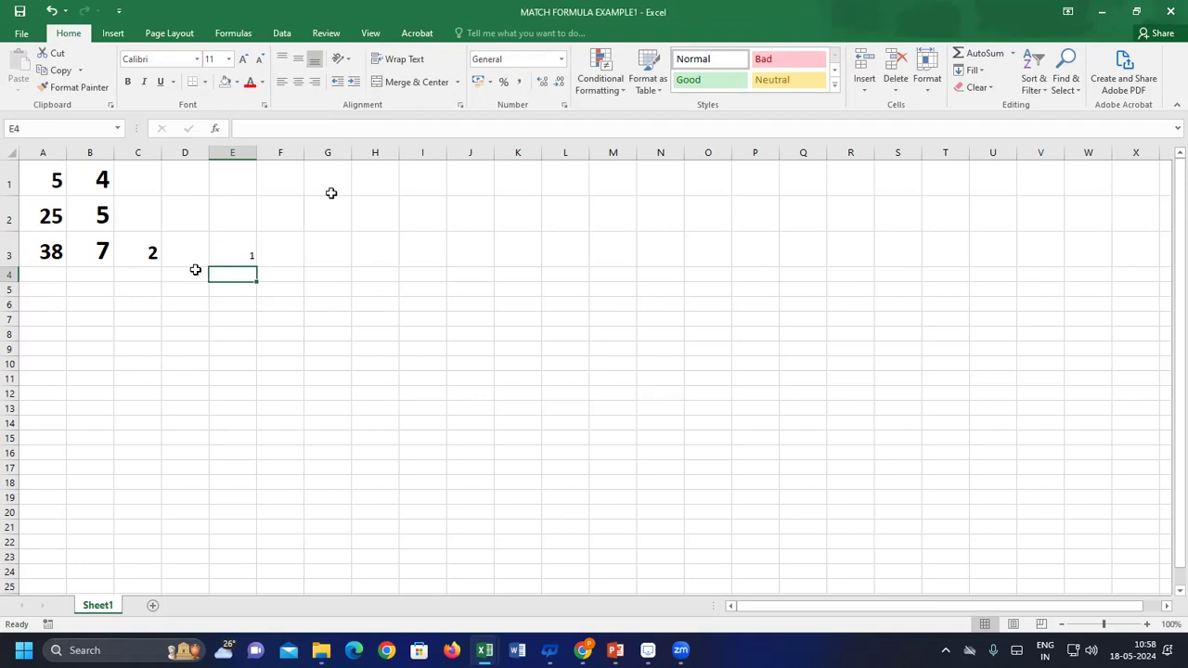
click(225, 239)
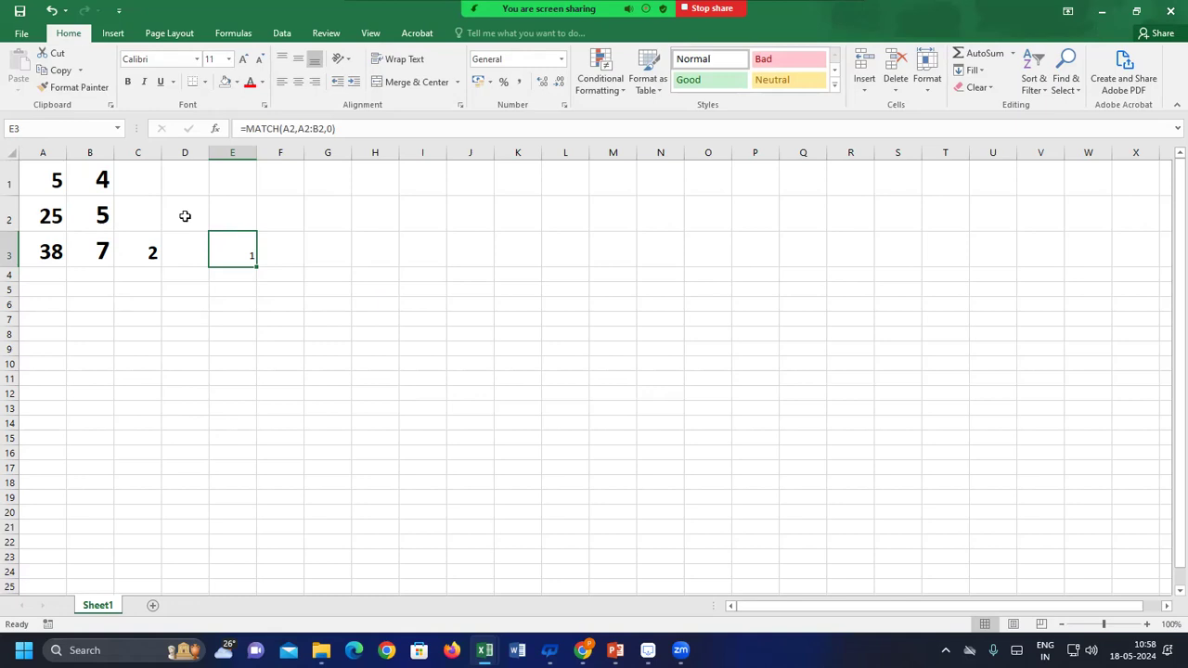
Replace the formula in C3 with =MATCH(A2,A1:A3,0), using a cell reference as the lookup value.
click(152, 253)
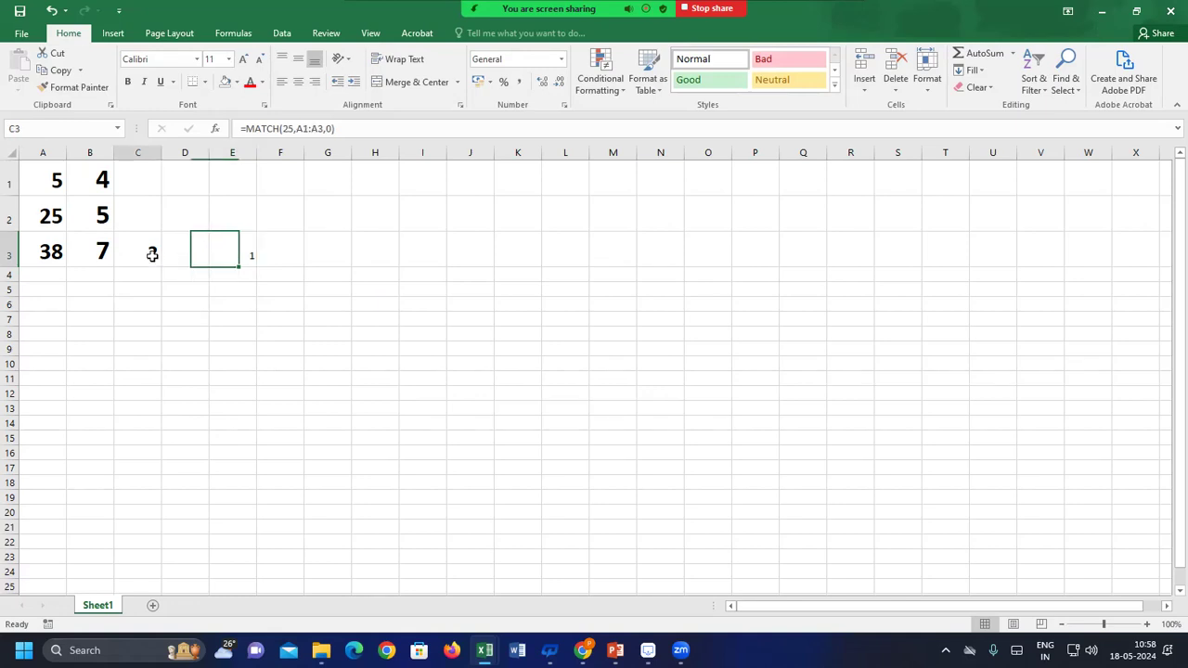
key(Delete)
text(=)
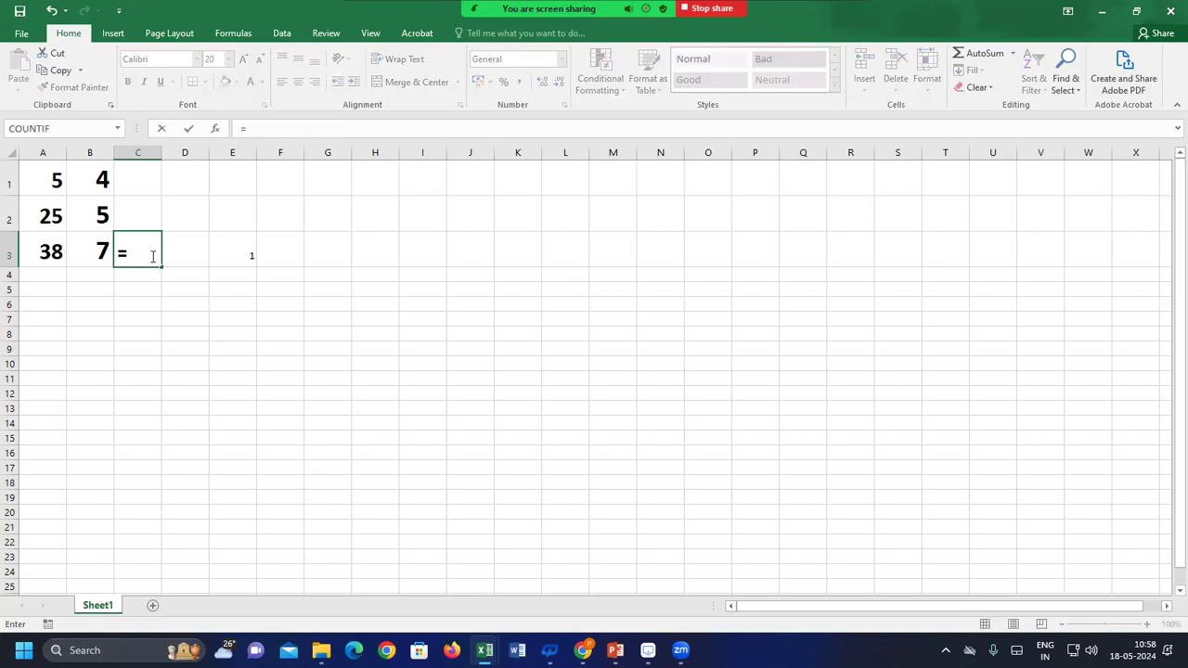
text(MATCH()
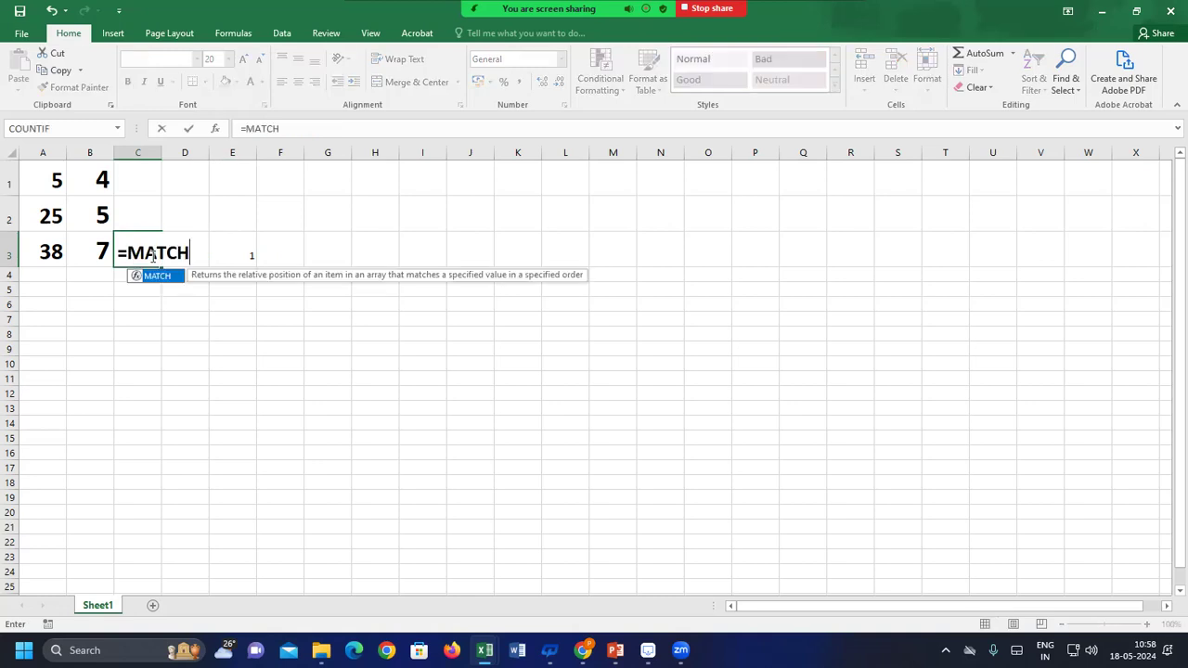
click(56, 216)
text(,)
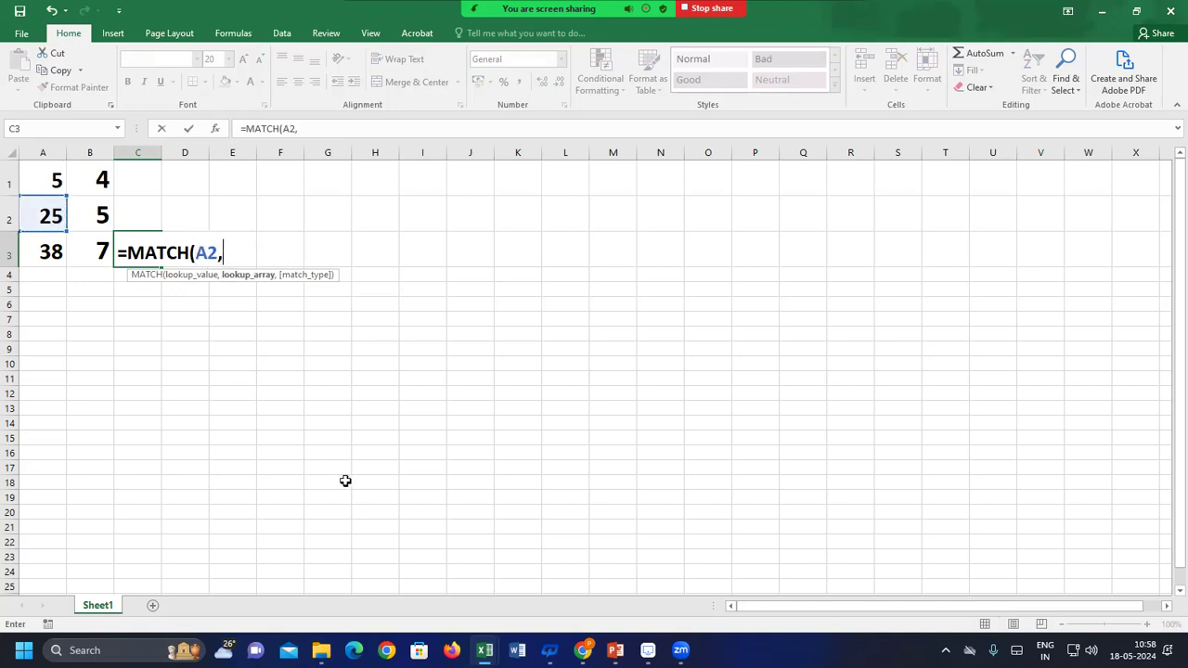
click(53, 183)
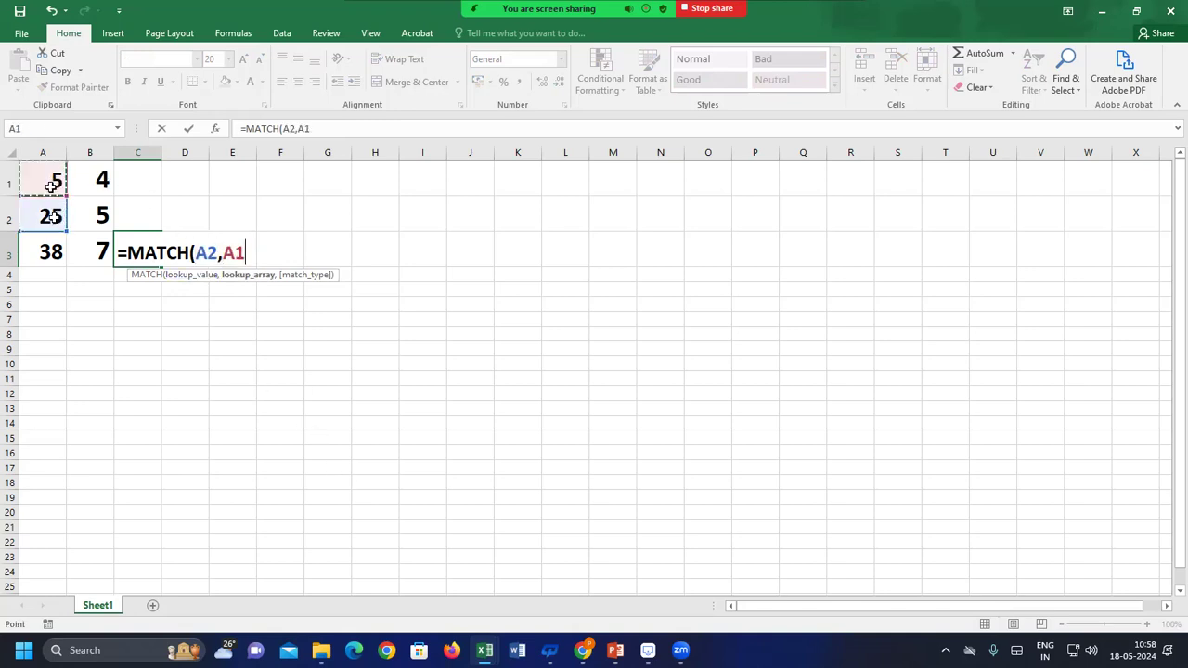
drag(51, 185, 57, 252)
text(,0))
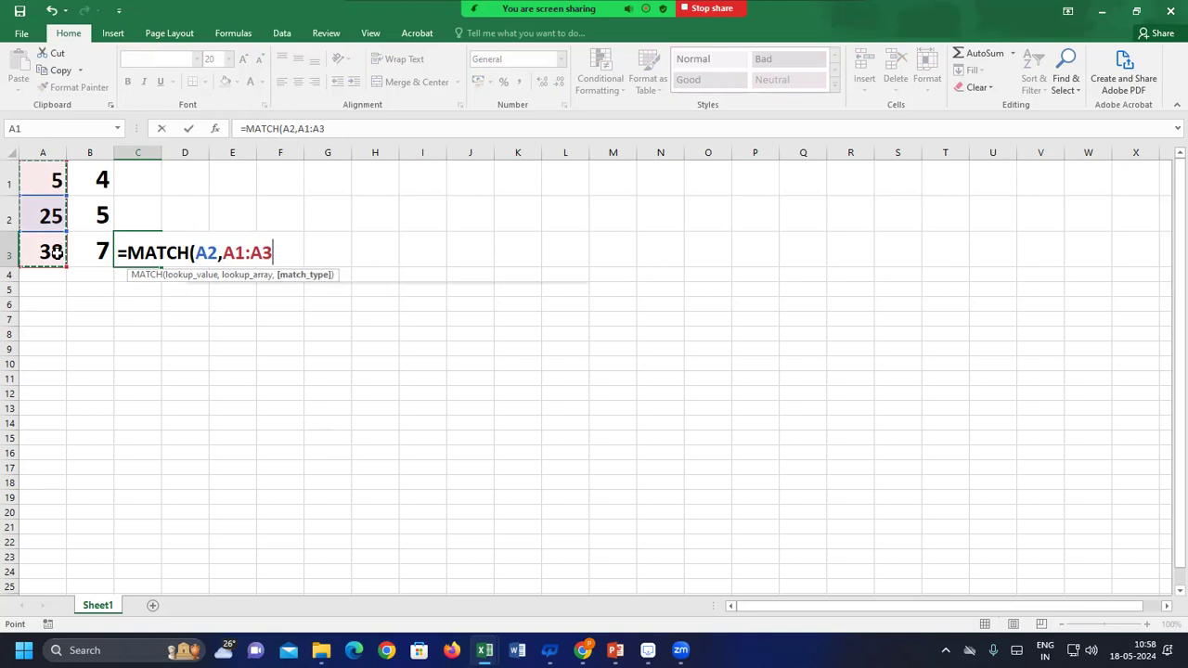
key(Return)
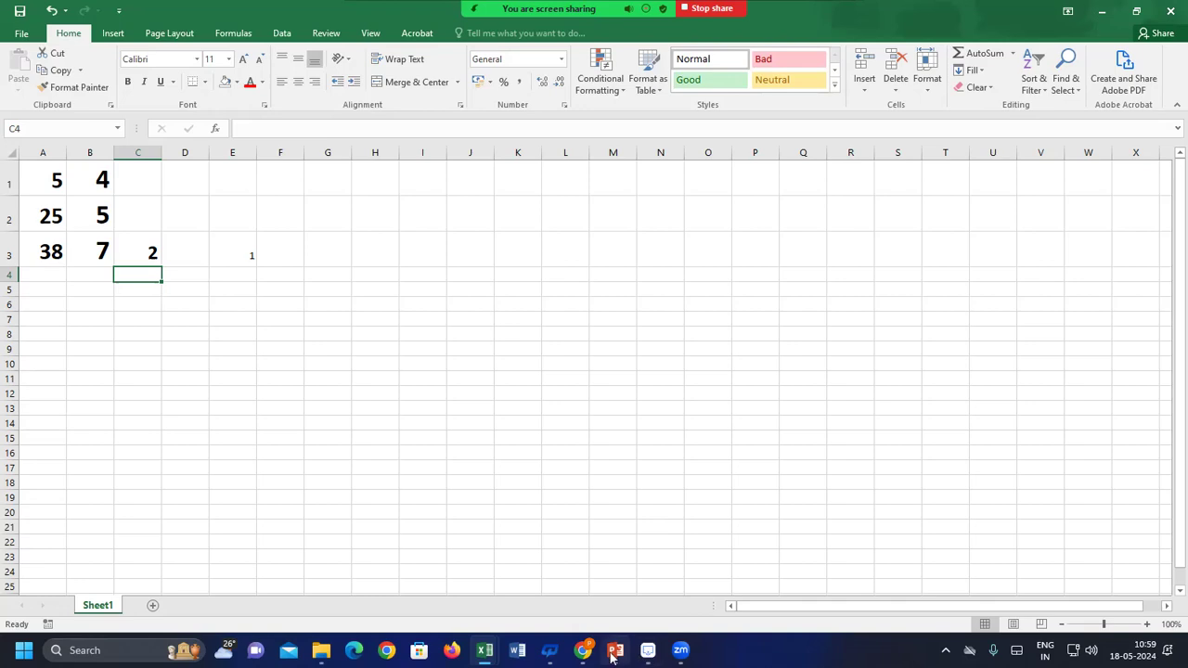
Switch to the MATCH FORMULA EXAMPLE2 workbook.
mouse_move(598, 654)
mouse_move(484, 651)
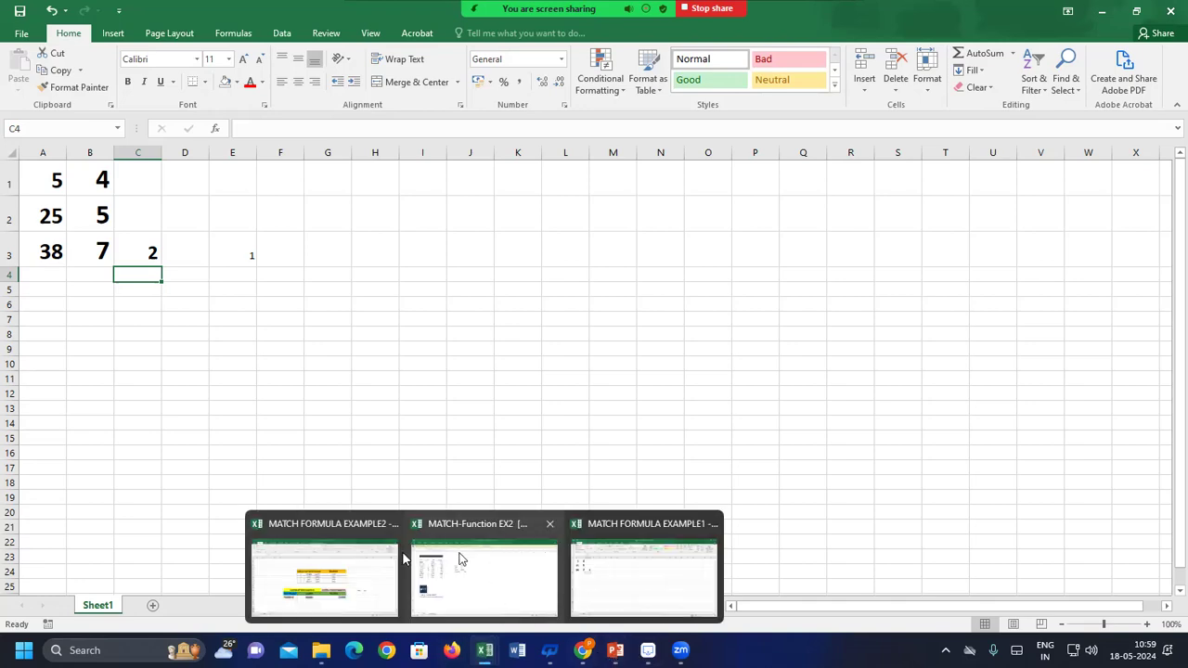
click(343, 574)
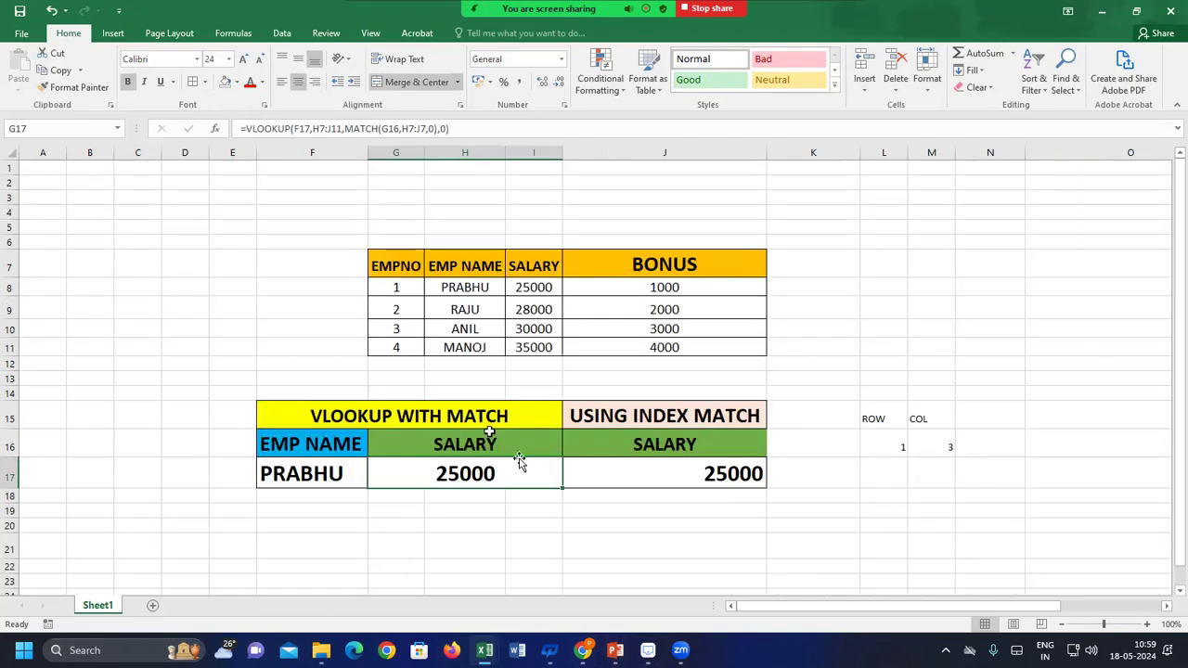
Examine the employee table's column headings and the headings of the VLOOKUP WITH MATCH and USING INDEX MATCH blocks.
click(444, 284)
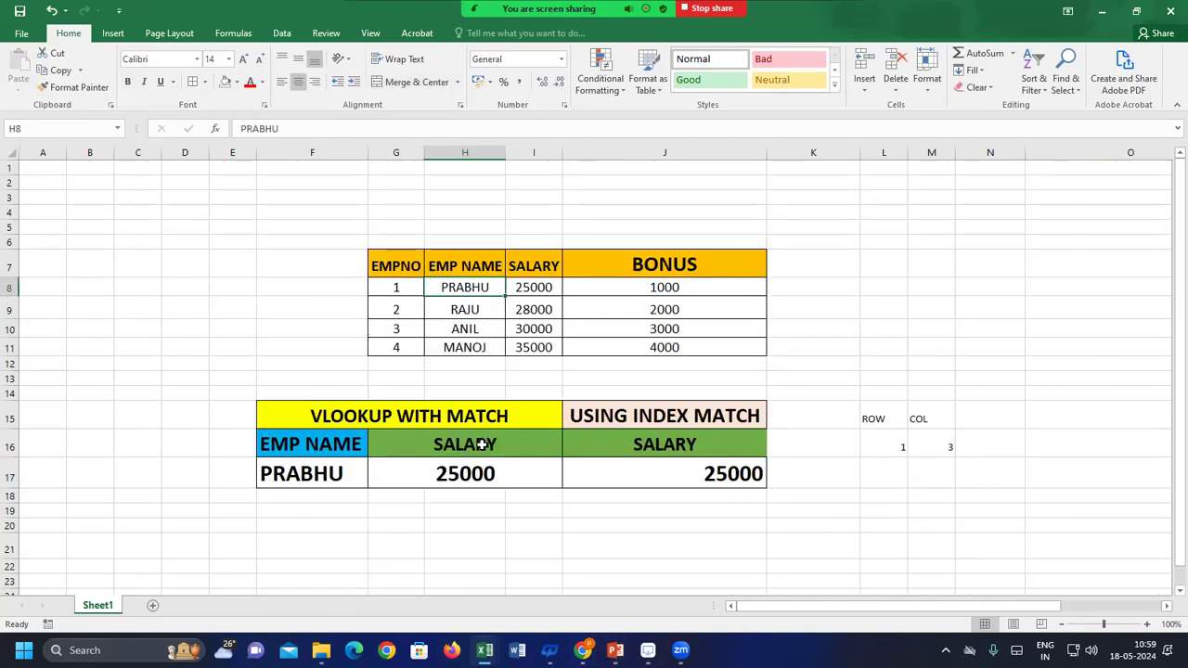
click(401, 267)
click(436, 267)
click(524, 269)
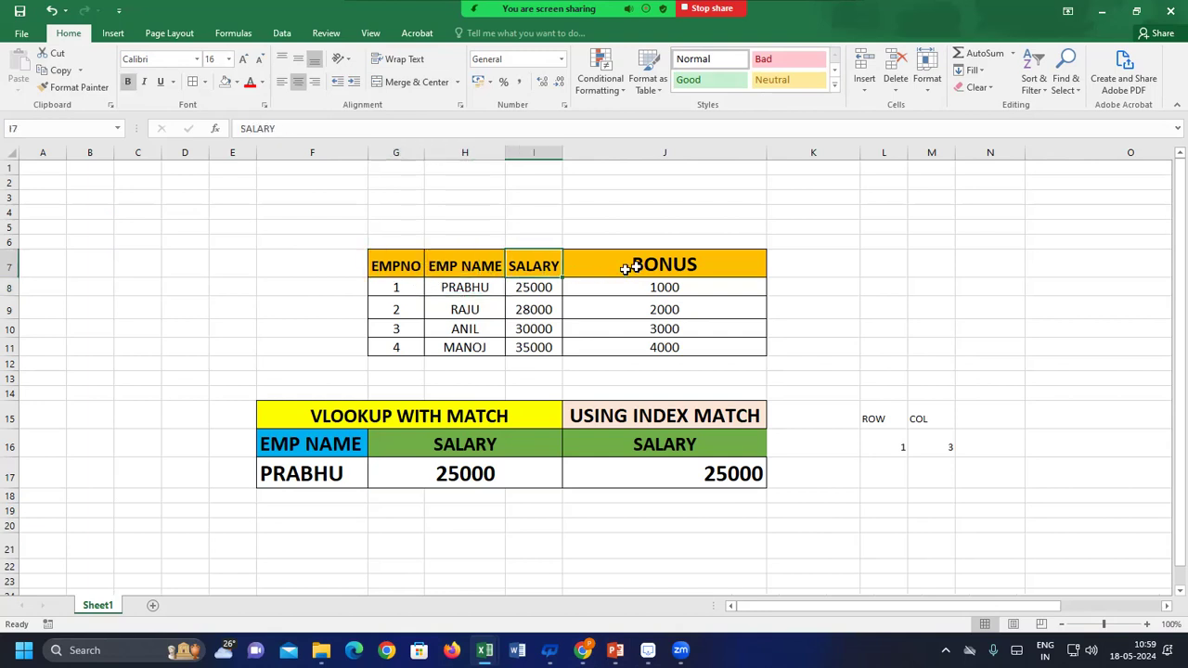
click(626, 270)
click(345, 422)
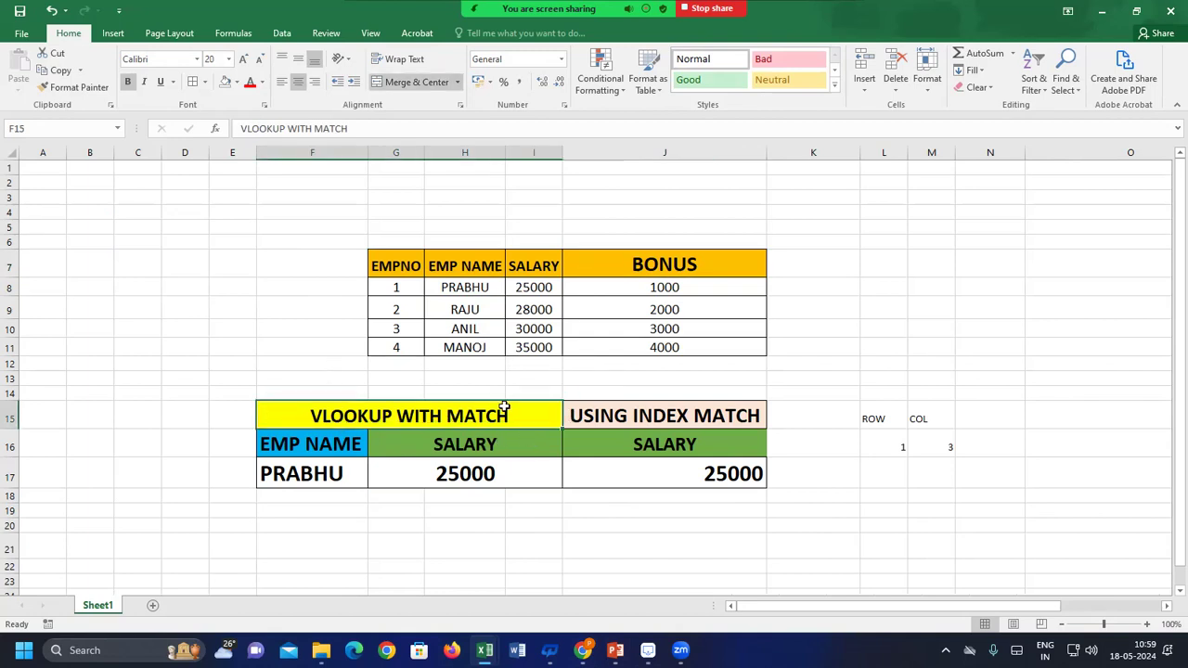
click(612, 422)
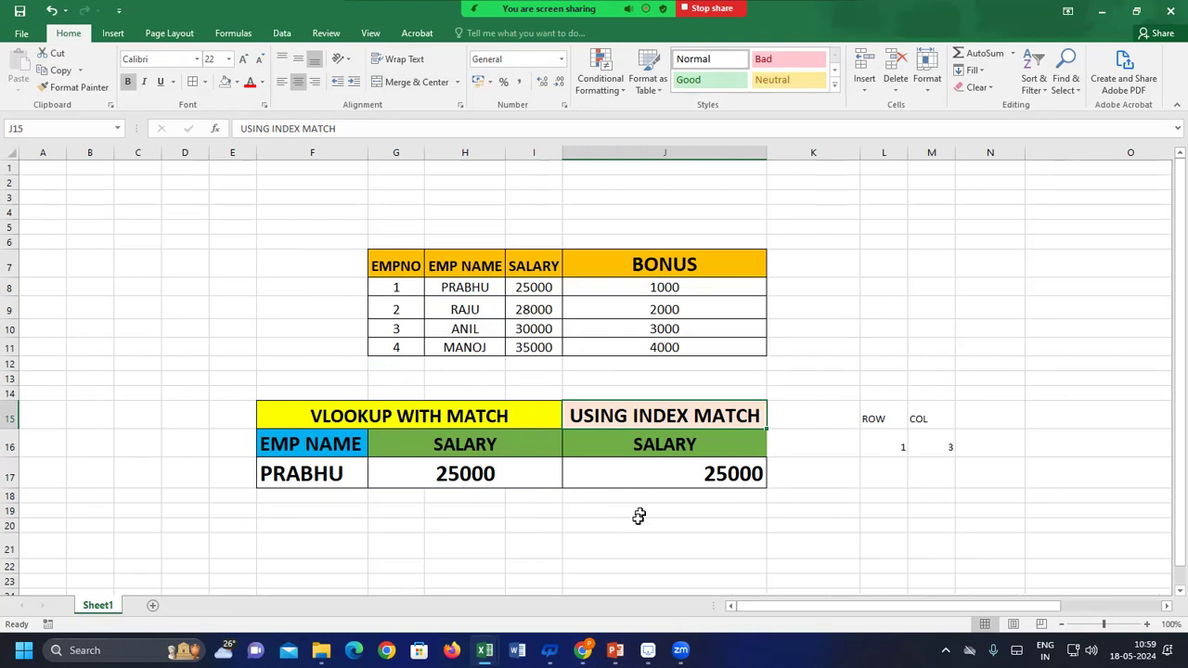
click(350, 447)
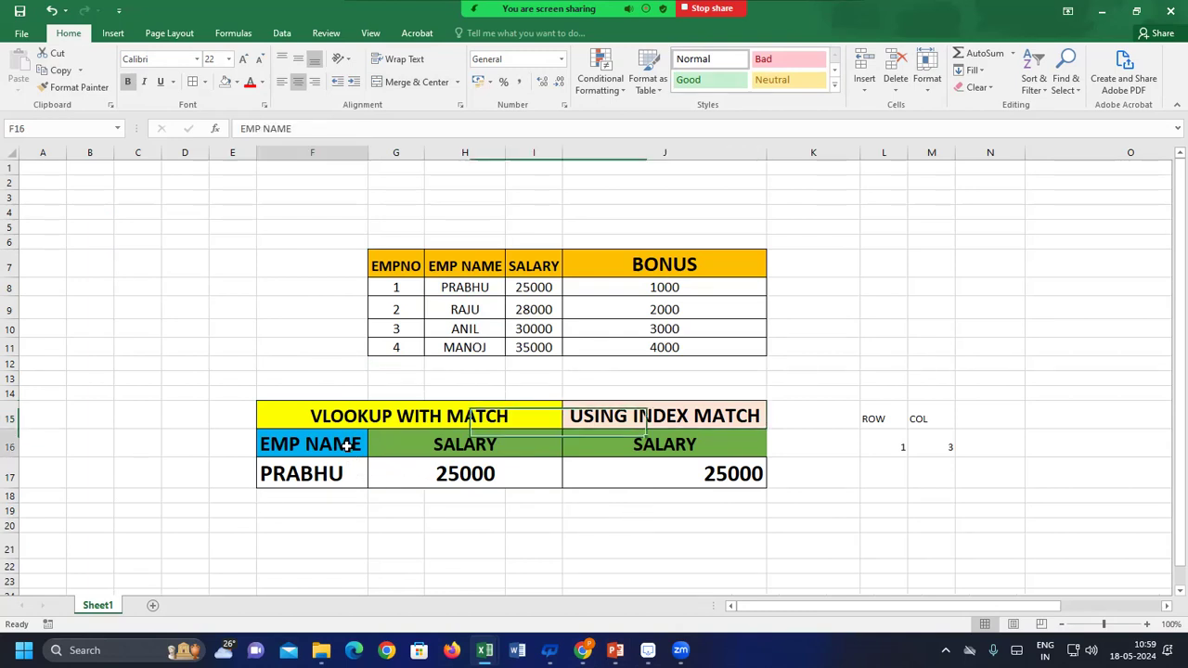
click(480, 453)
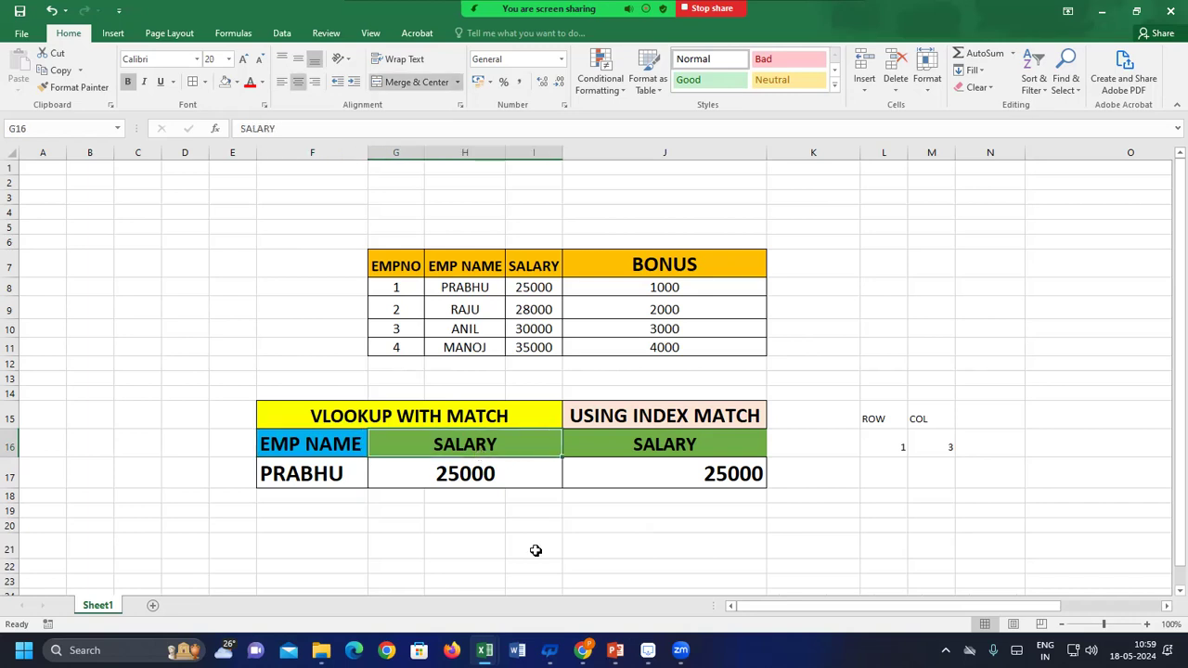
Change the employee name in F17 to the table's second employee and check the VLOOKUP with MATCH formula in G17.
click(351, 476)
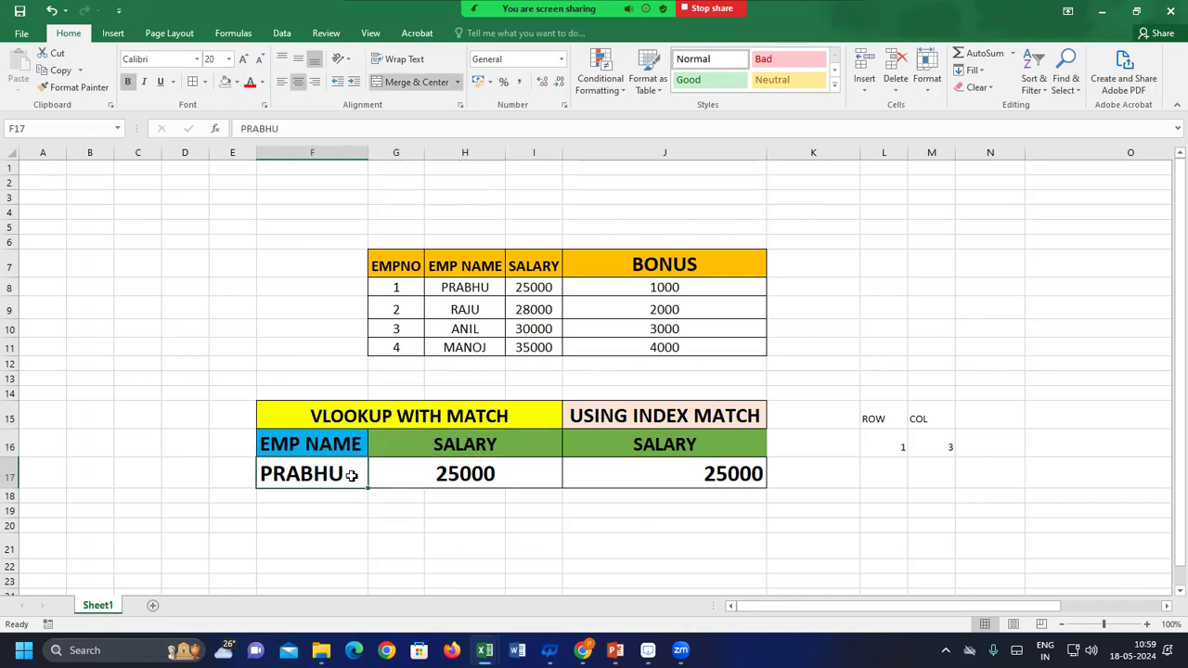
double_click(352, 475)
key(BackSpace)
key(BackSpace)
key(BackSpace)
key(BackSpace)
key(BackSpace)
key(BackSpace)
text(RAJU)
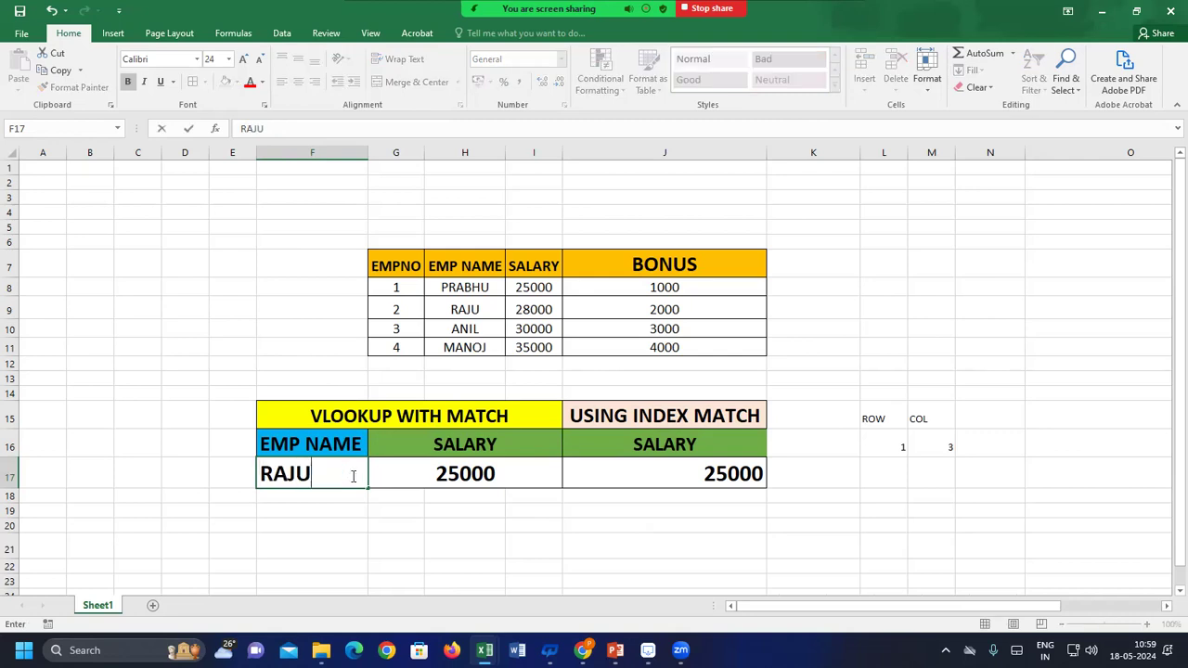
key(Return)
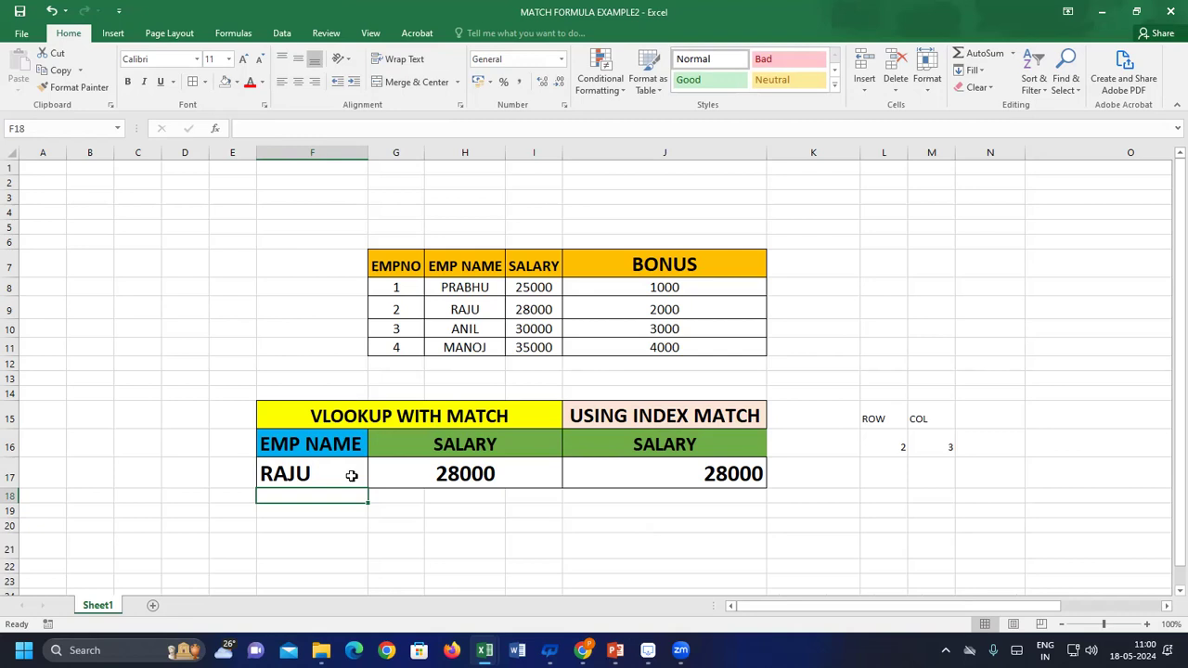
click(443, 478)
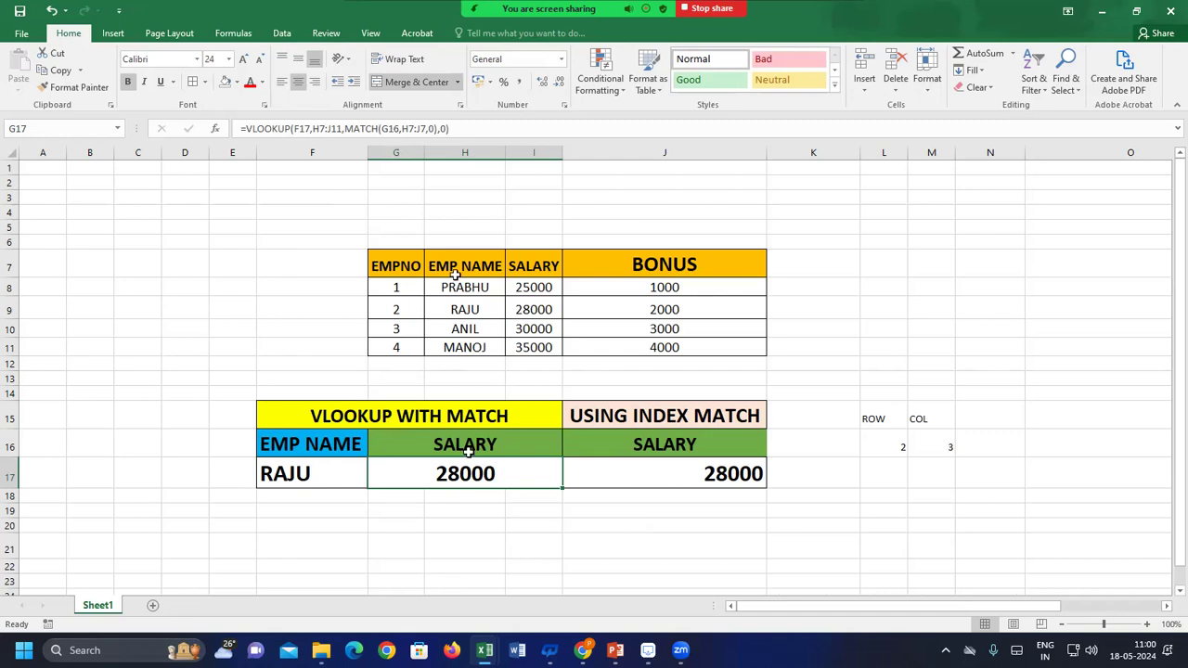
click(318, 468)
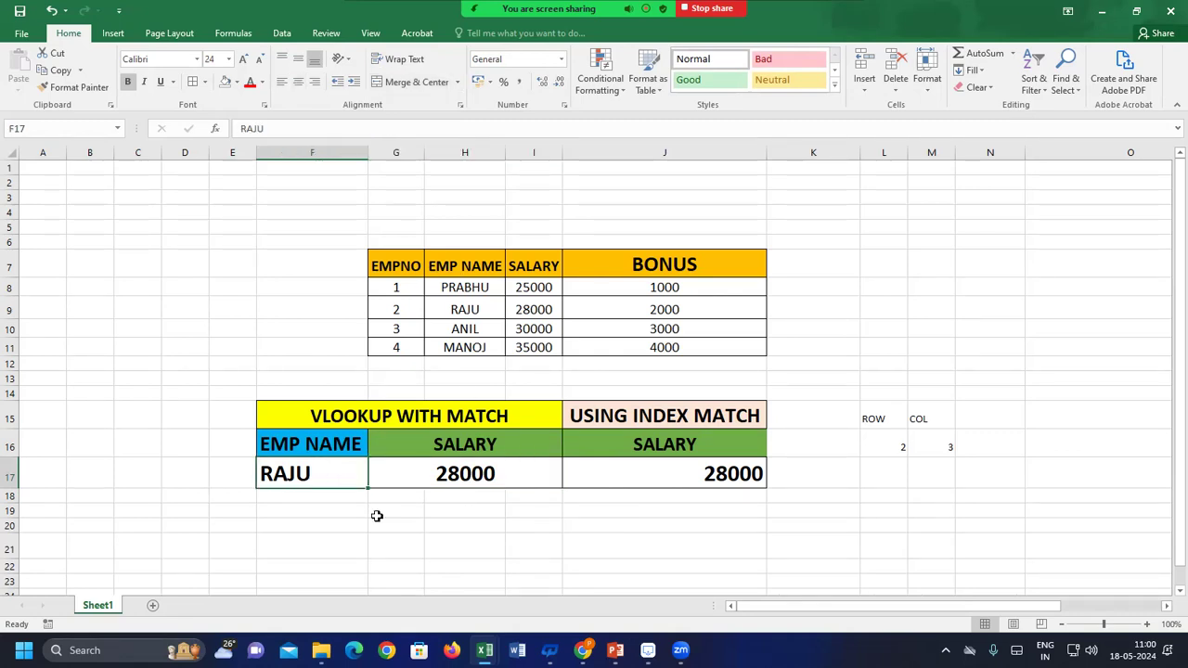
click(462, 479)
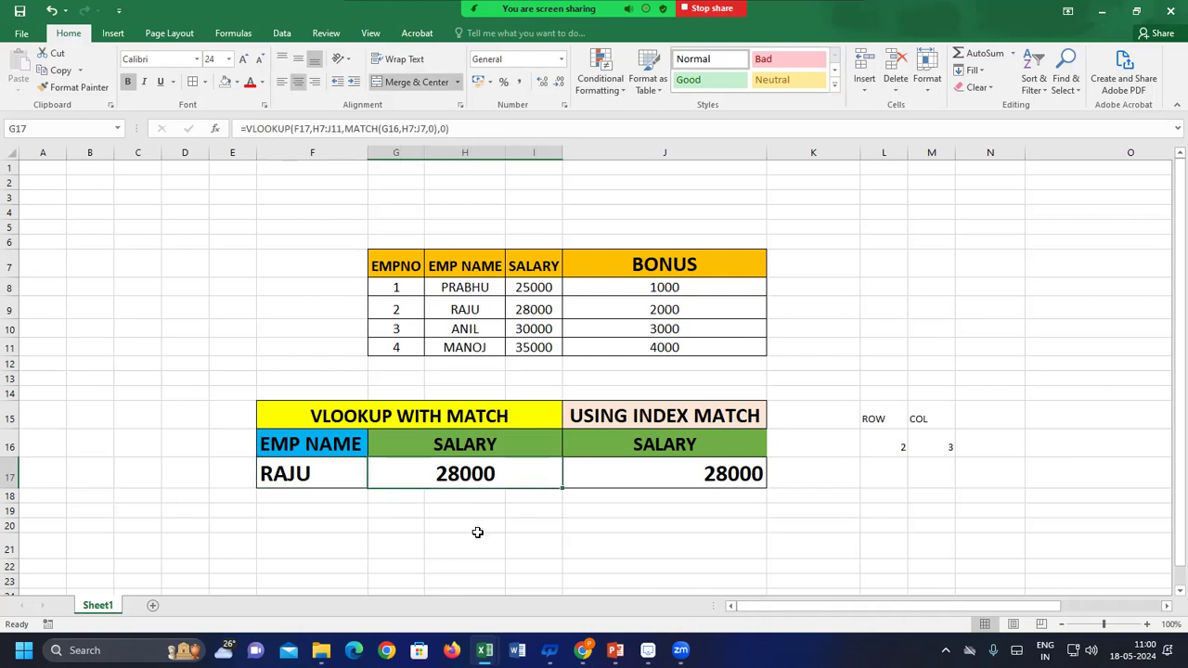
click(478, 440)
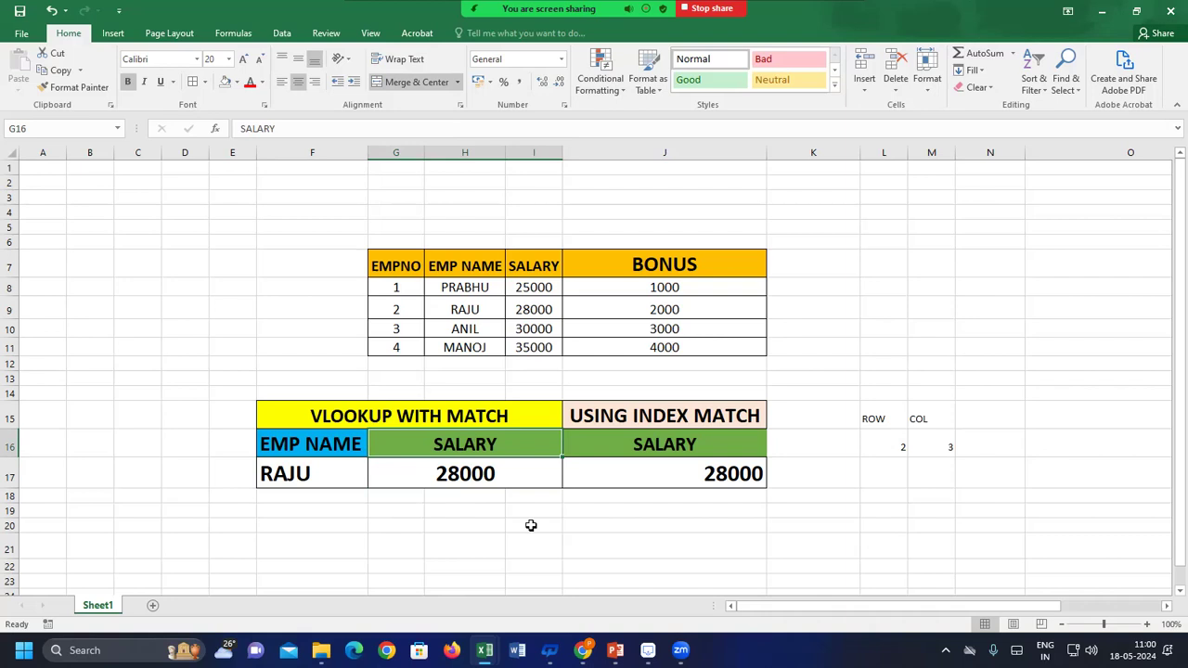
click(492, 473)
Merge and center cells G19:I19 below the VLOOKUP WITH MATCH block.
drag(395, 512, 545, 509)
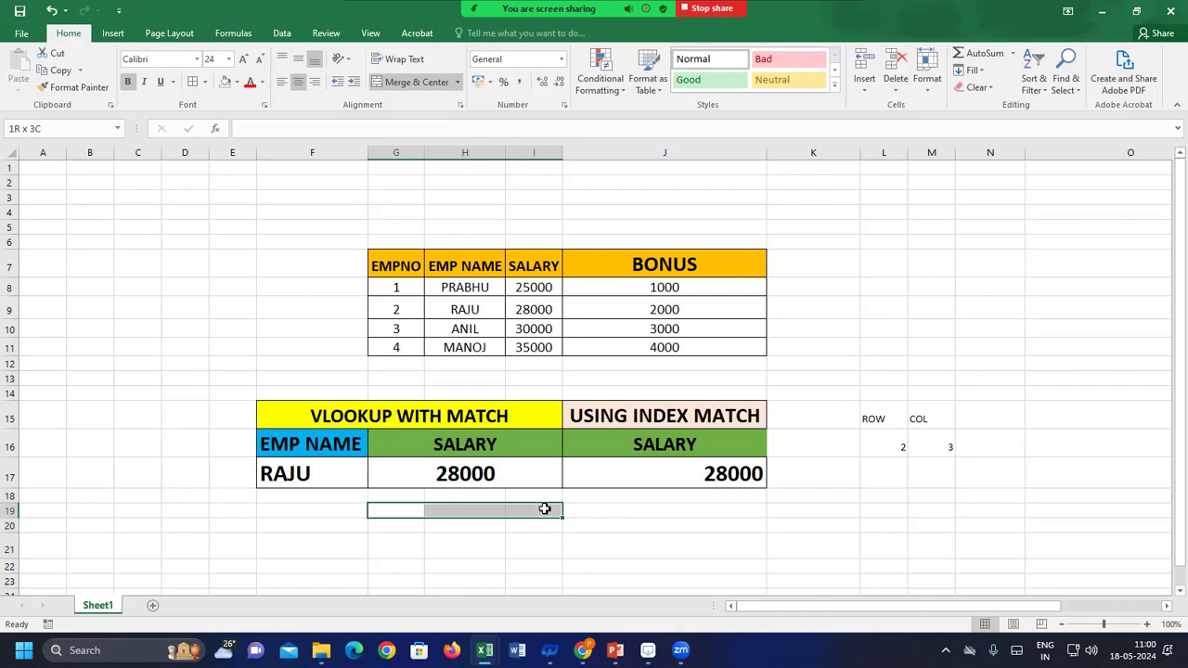
click(392, 83)
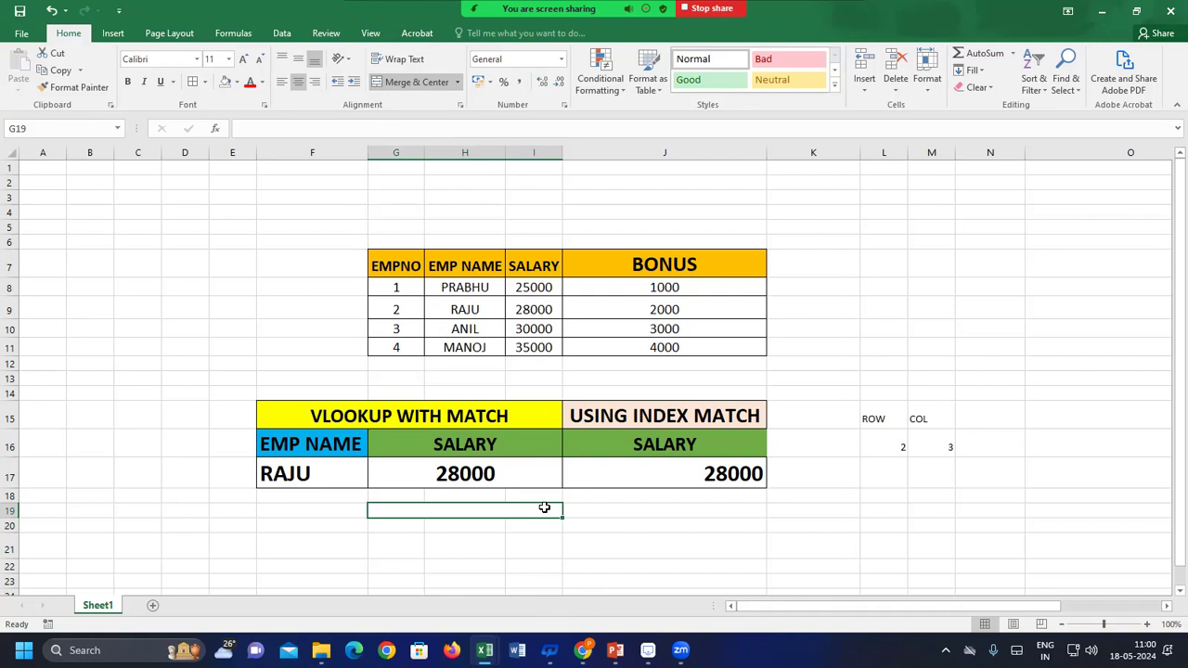
text(=)
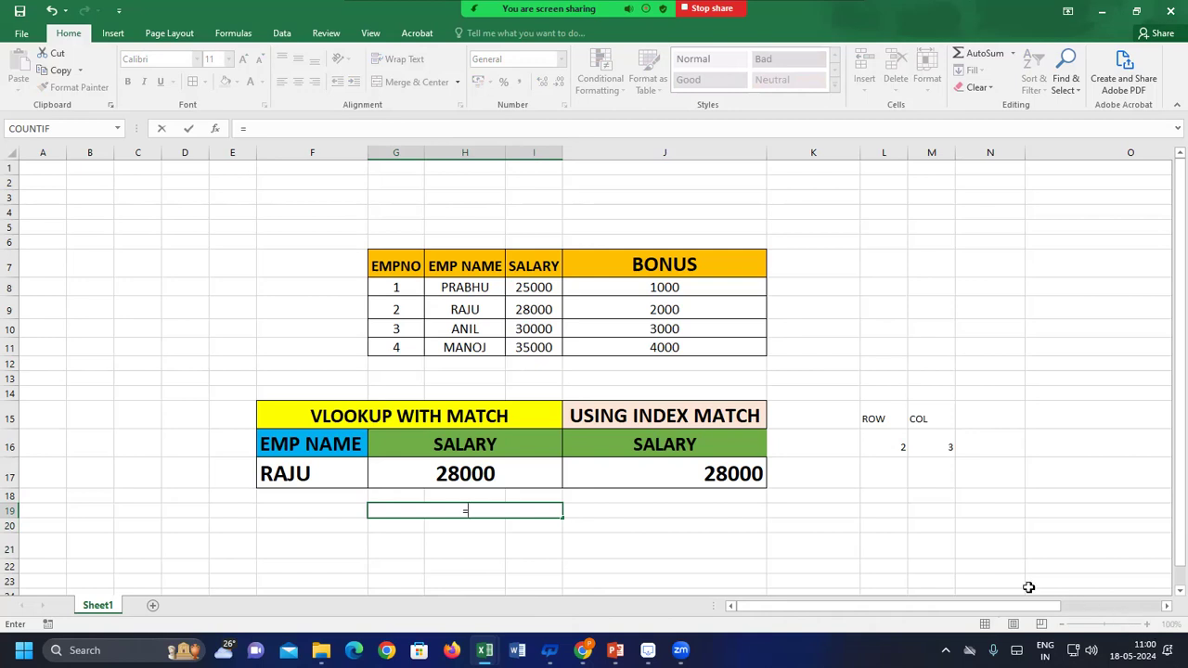
click(525, 552)
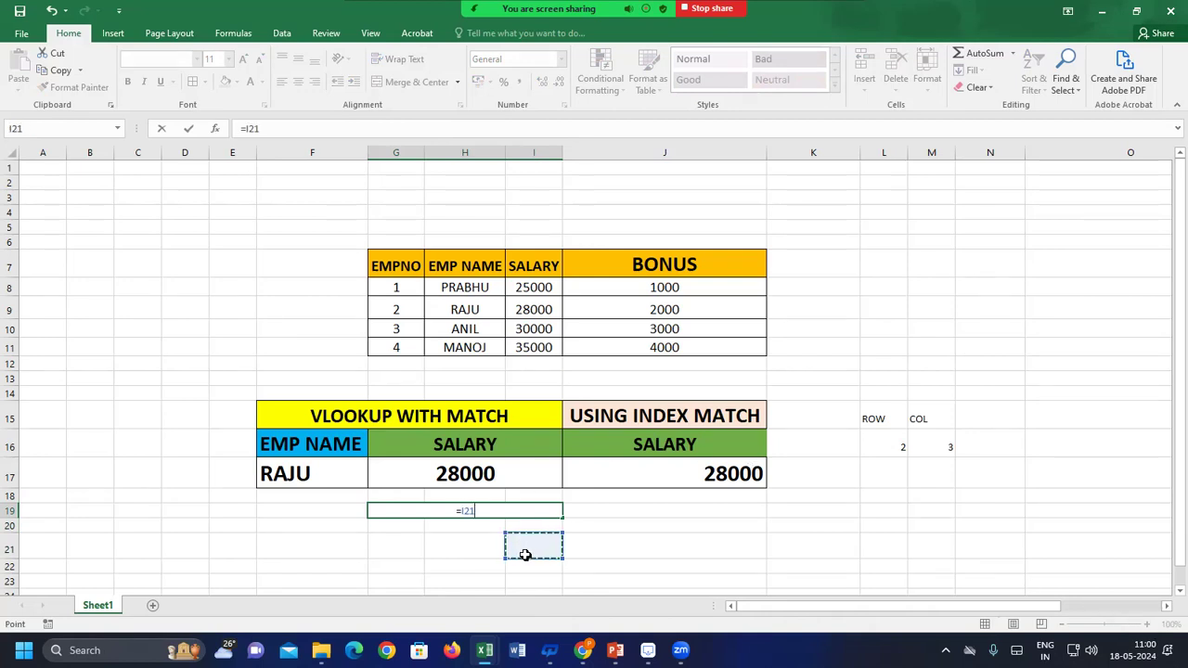
key(Escape)
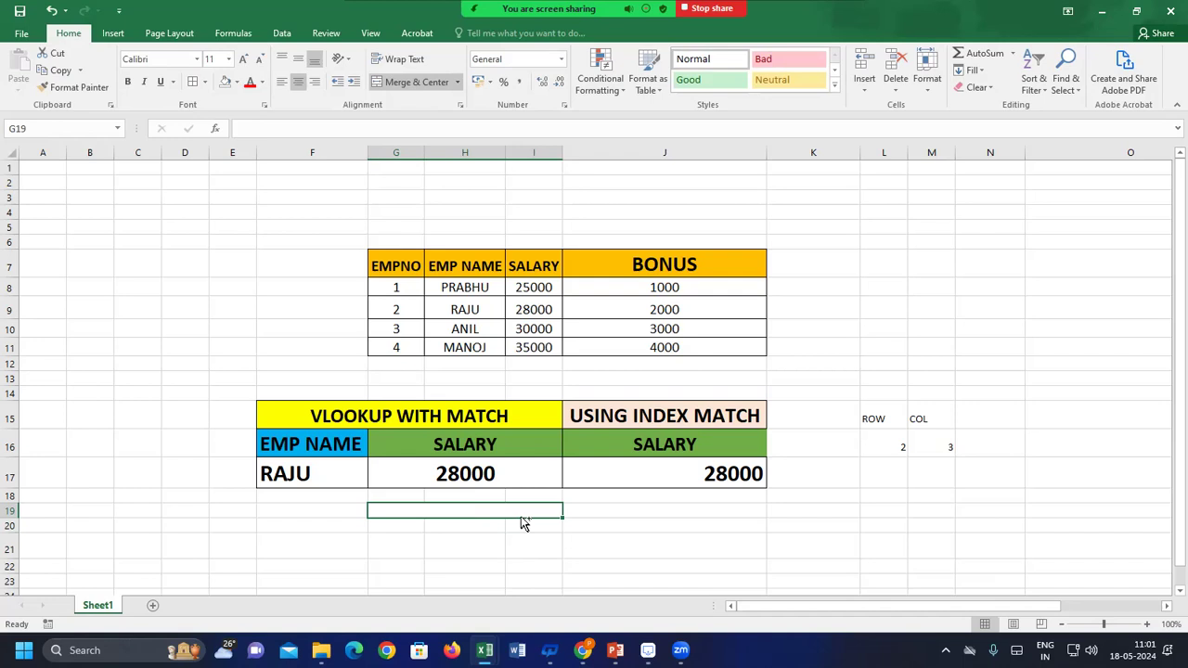
key(ctrl+shift+plus)
key(Escape)
Enter =VLOOKUP(F17,H8:J11,2,0) in merged cell G19 to return the employee's salary with a fixed column number.
click(1146, 624)
click(1147, 623)
click(1146, 623)
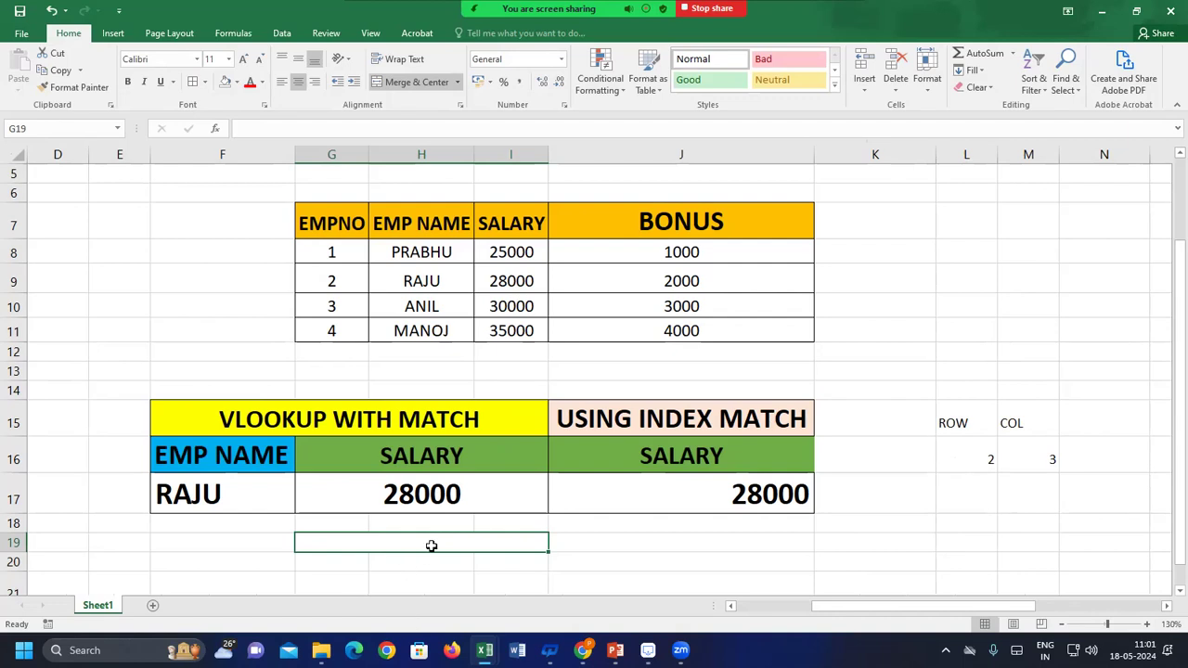
text(=)
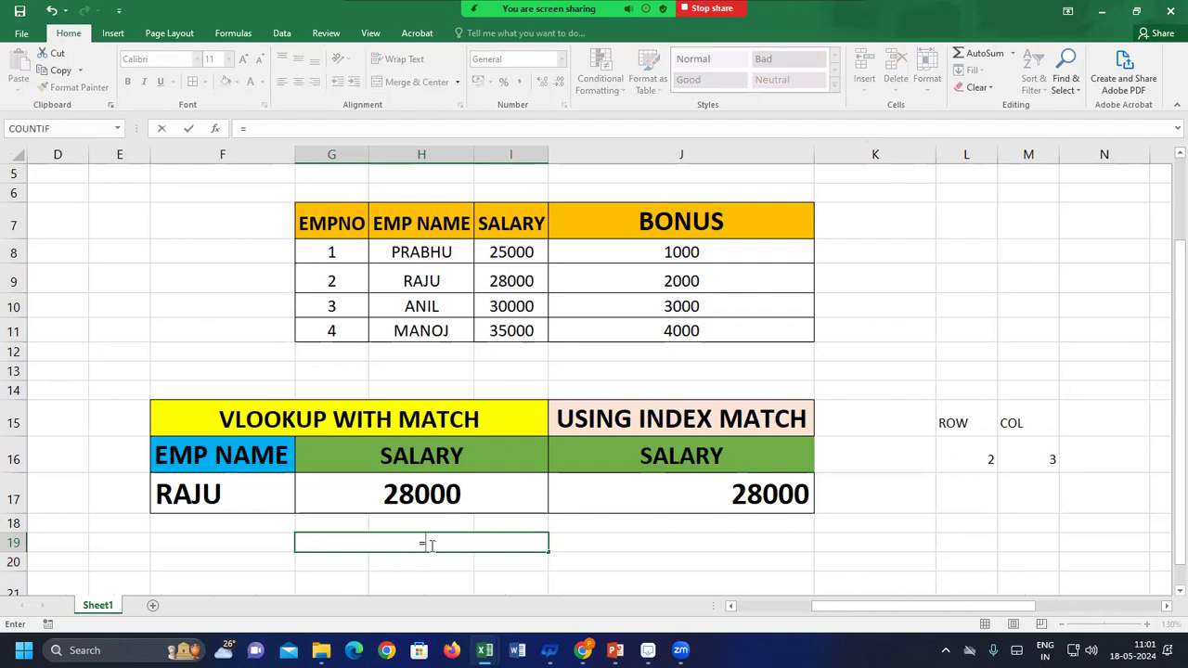
text(VLOOKUP)
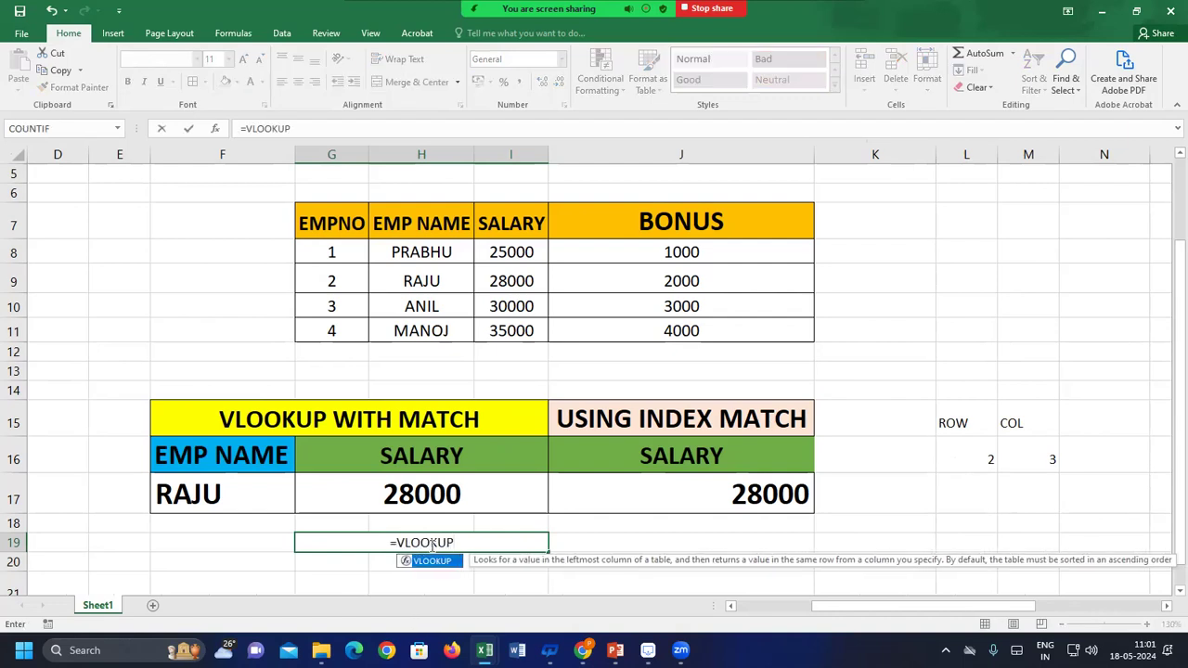
text(()
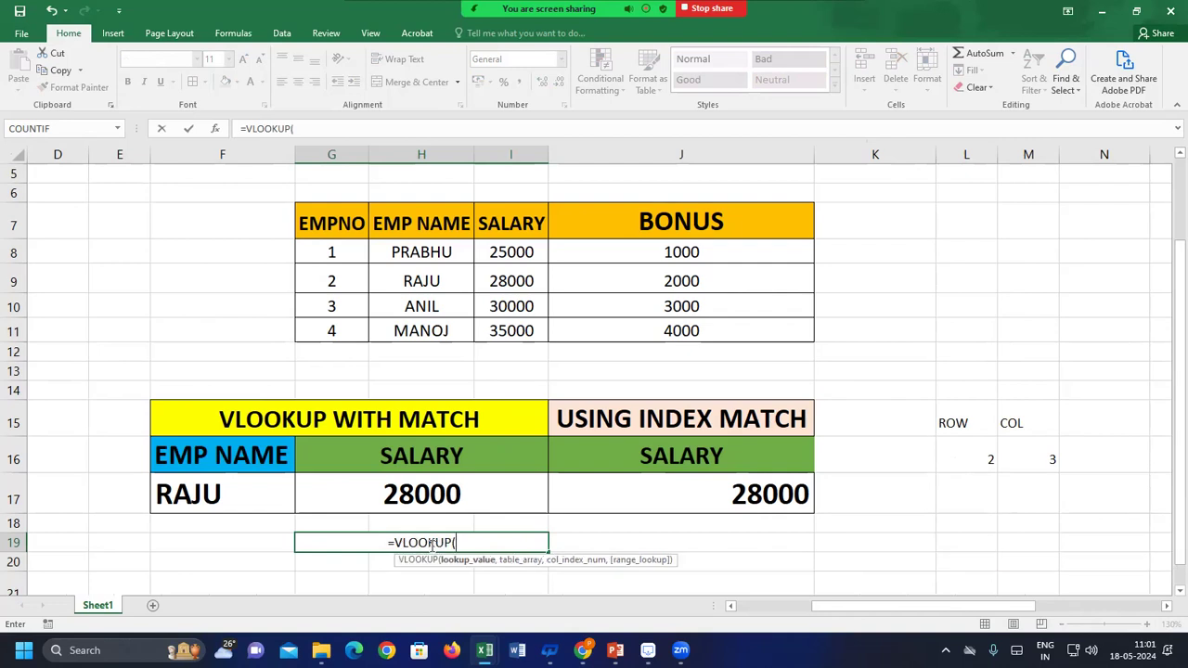
click(269, 495)
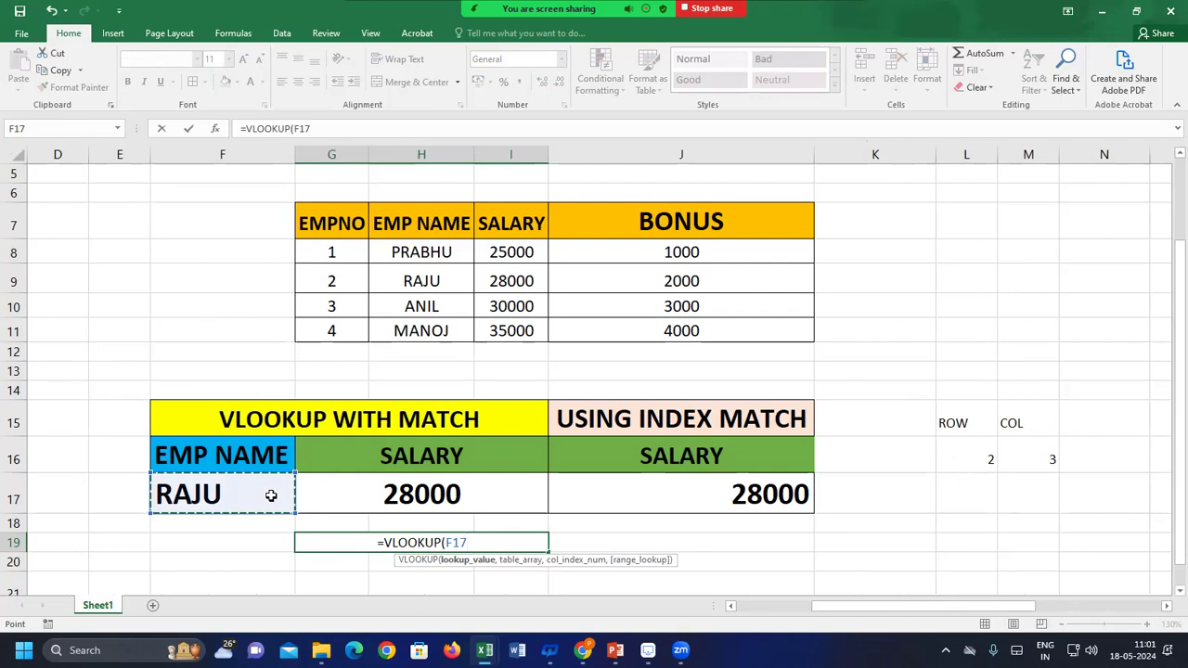
text(,)
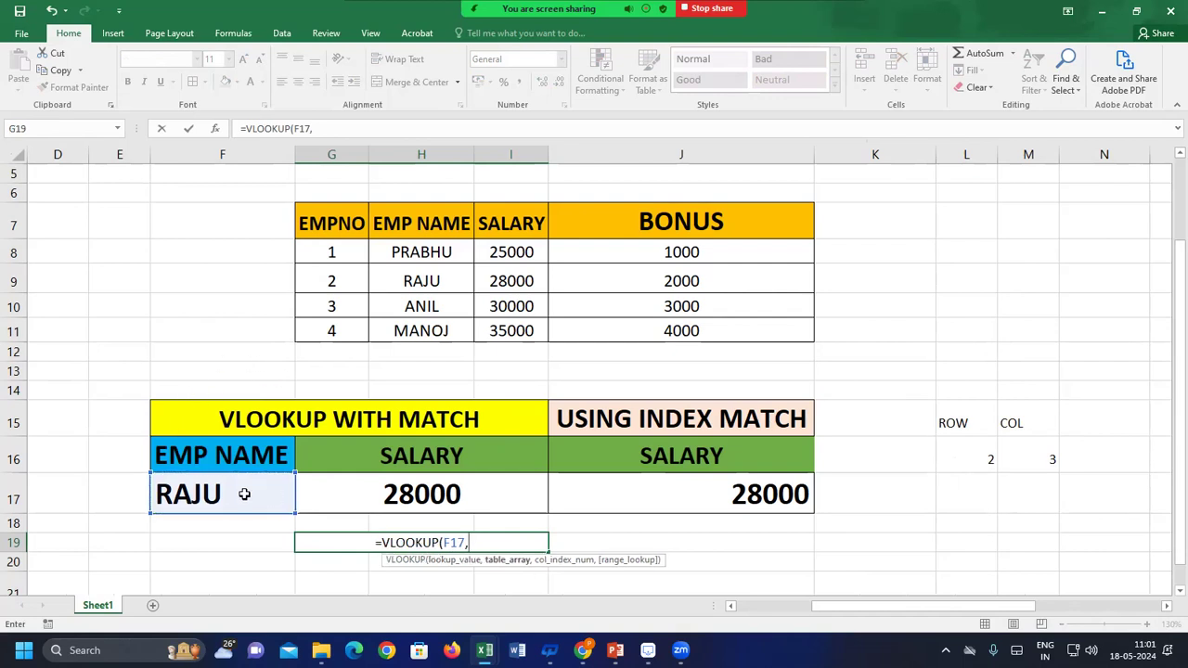
drag(424, 257, 630, 327)
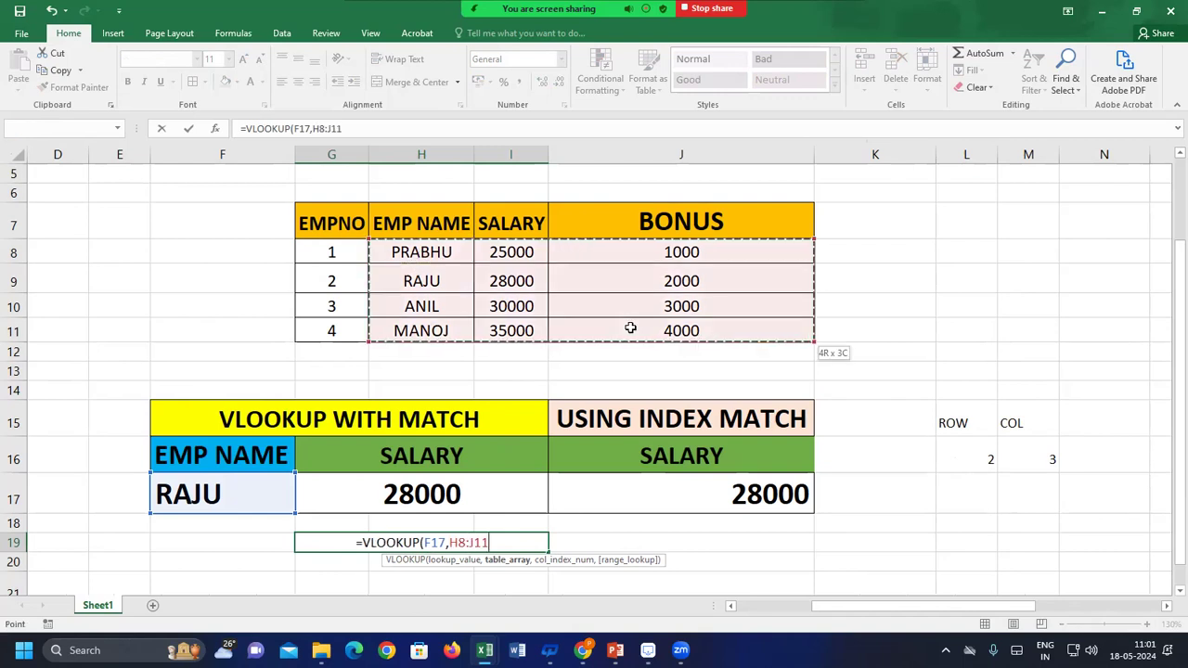
text(,)
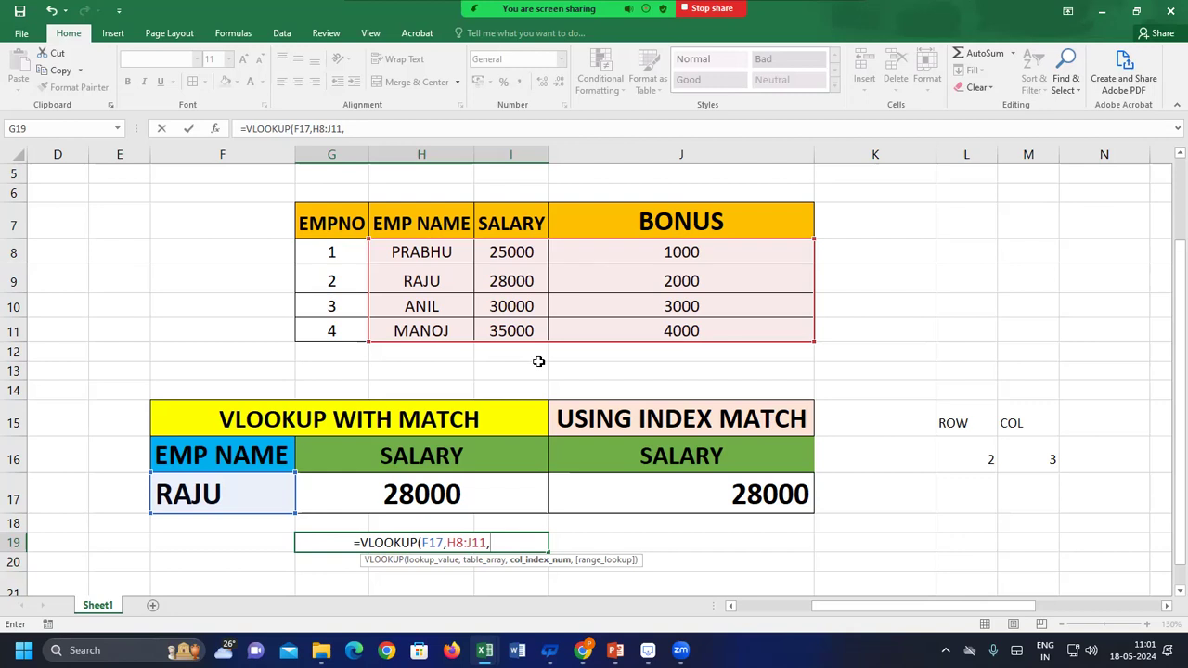
text(2,0)
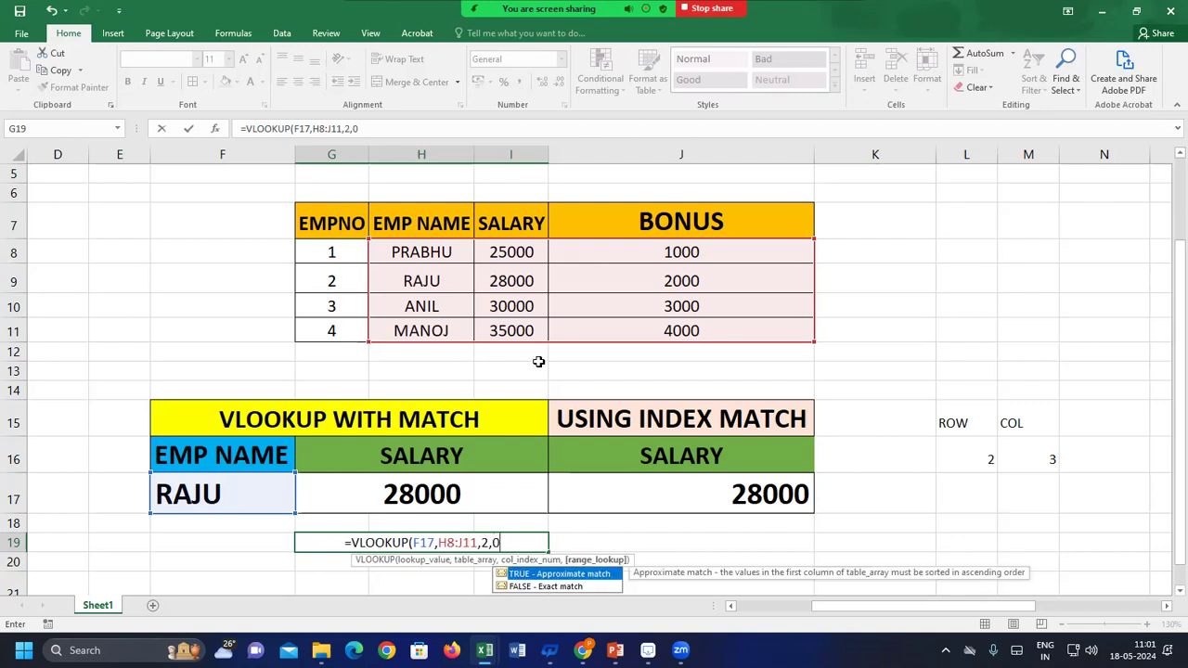
key(Return)
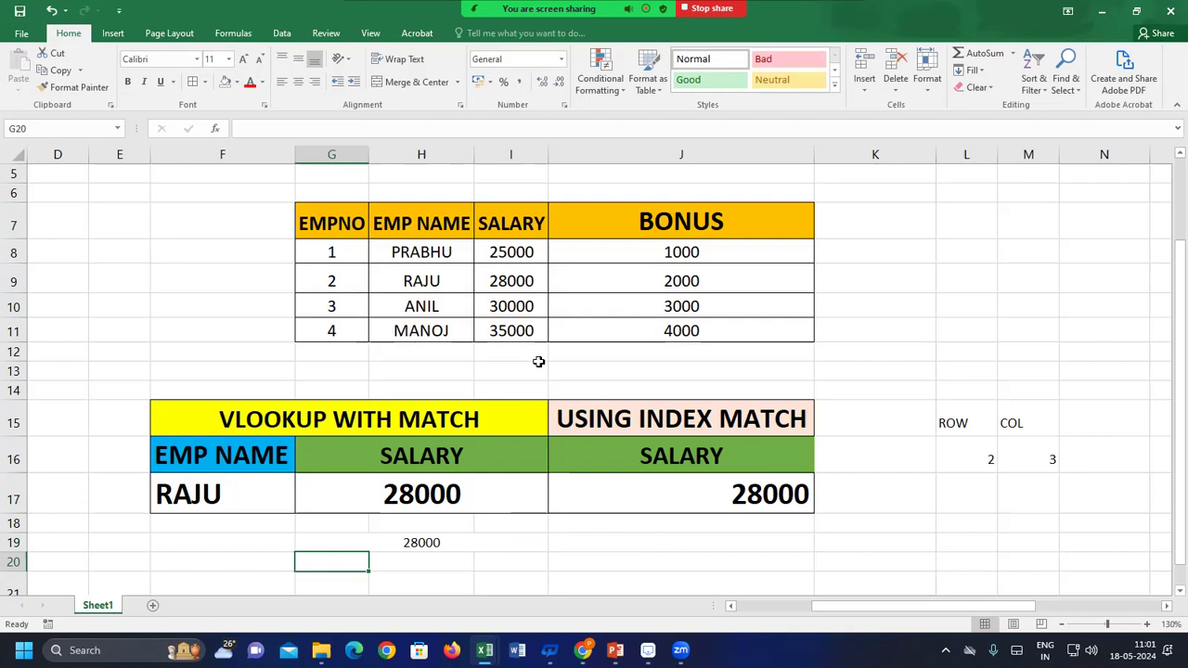
Review the table array and column index arguments of the VLOOKUP formula in G19.
click(442, 548)
double_click(469, 544)
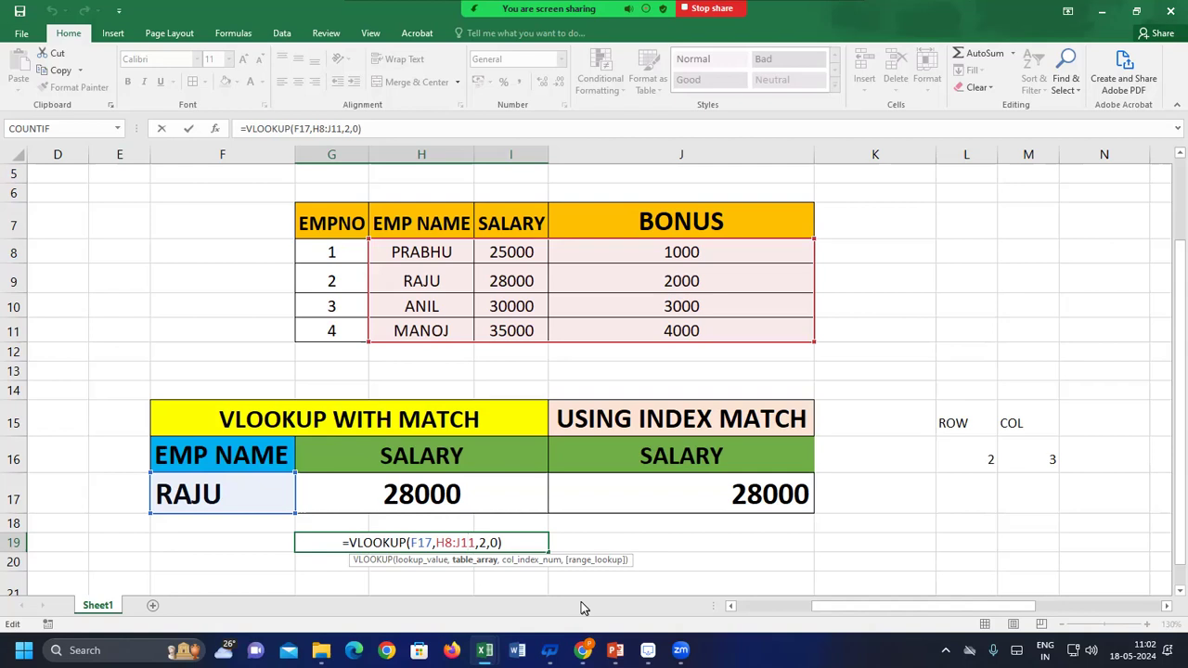
click(511, 560)
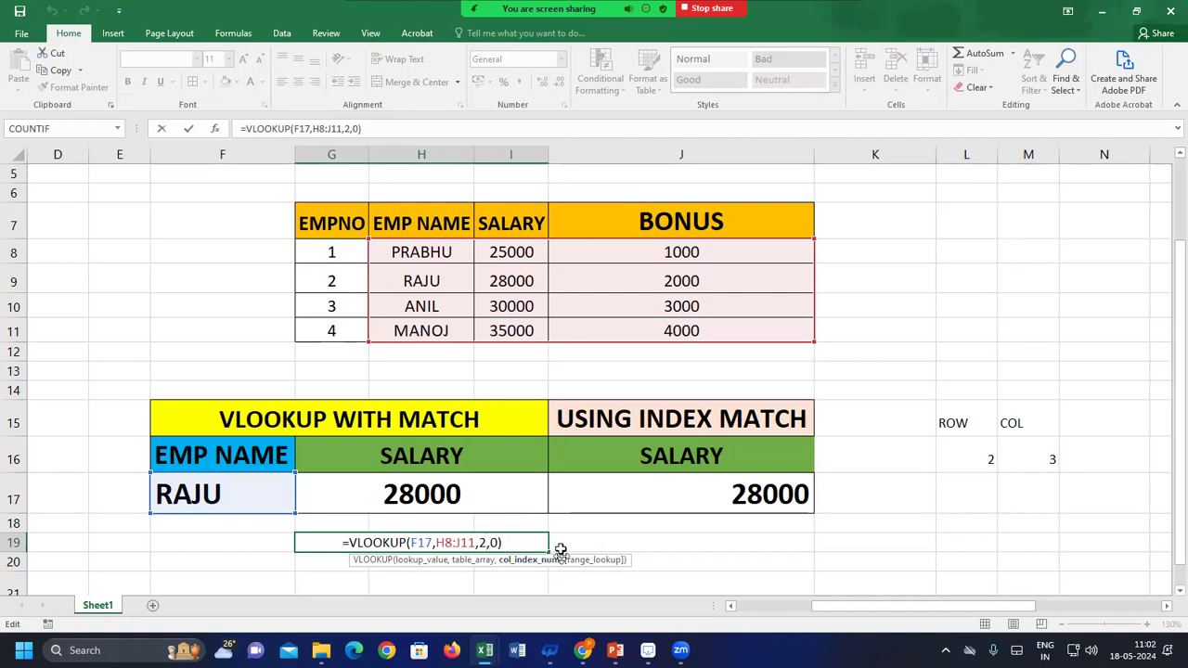
key(Return)
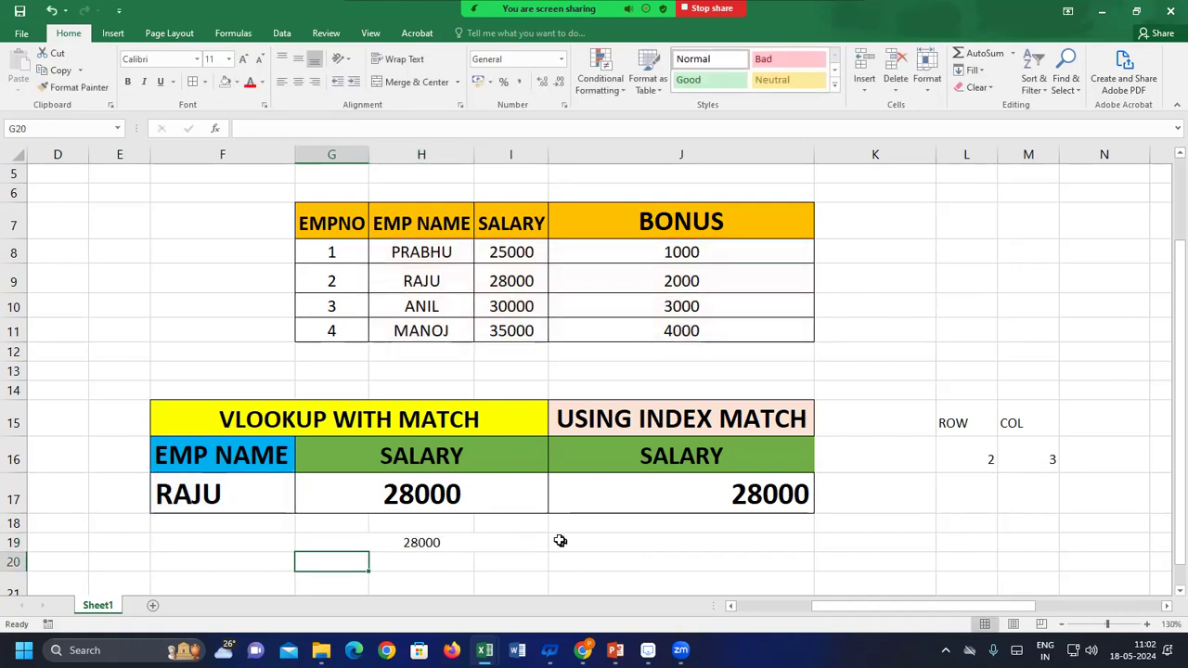
Enter the name of the table's second employee in F19, beside the plain VLOOKUP cell.
click(340, 546)
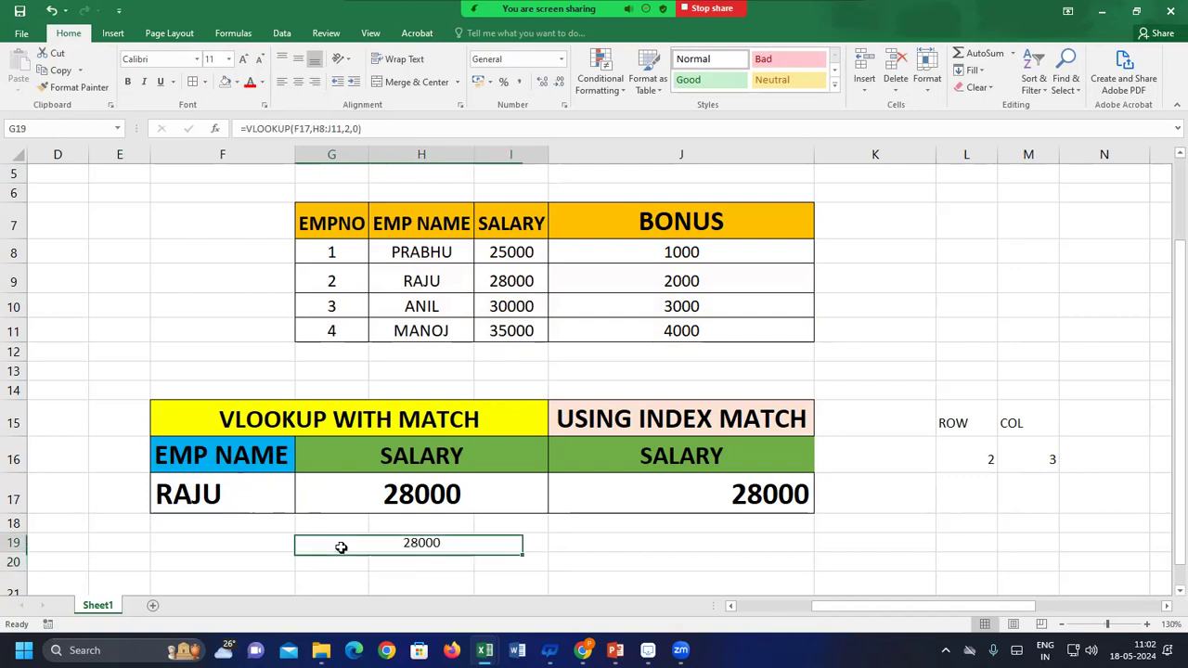
key(Left)
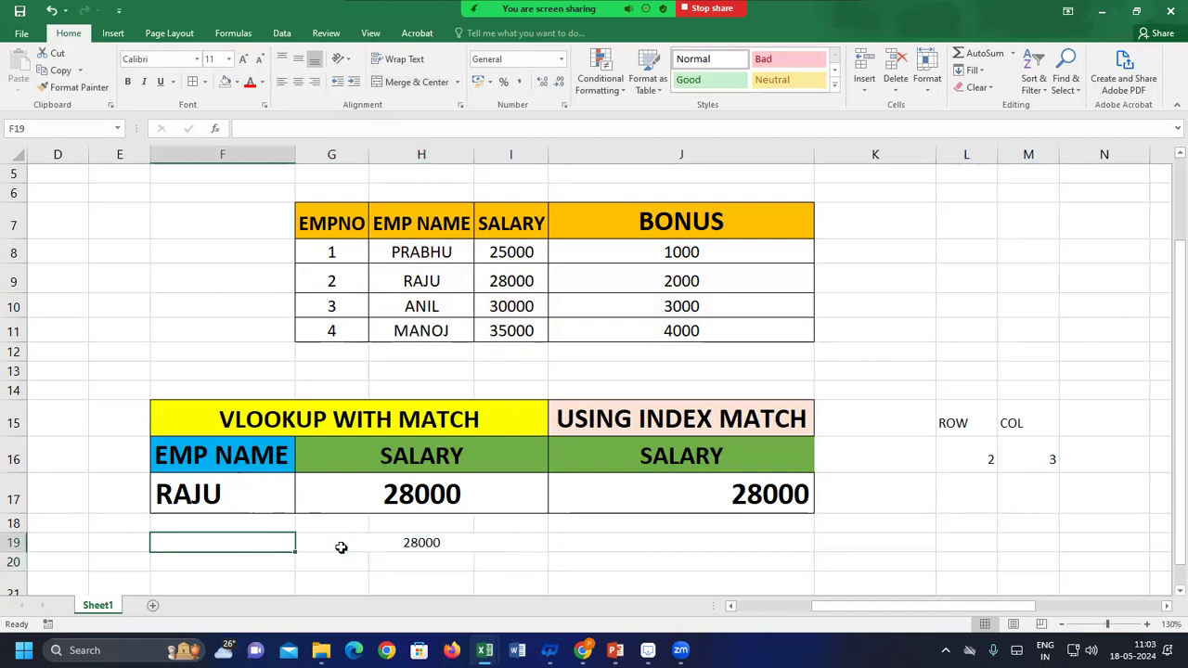
text(RAJU)
key(Return)
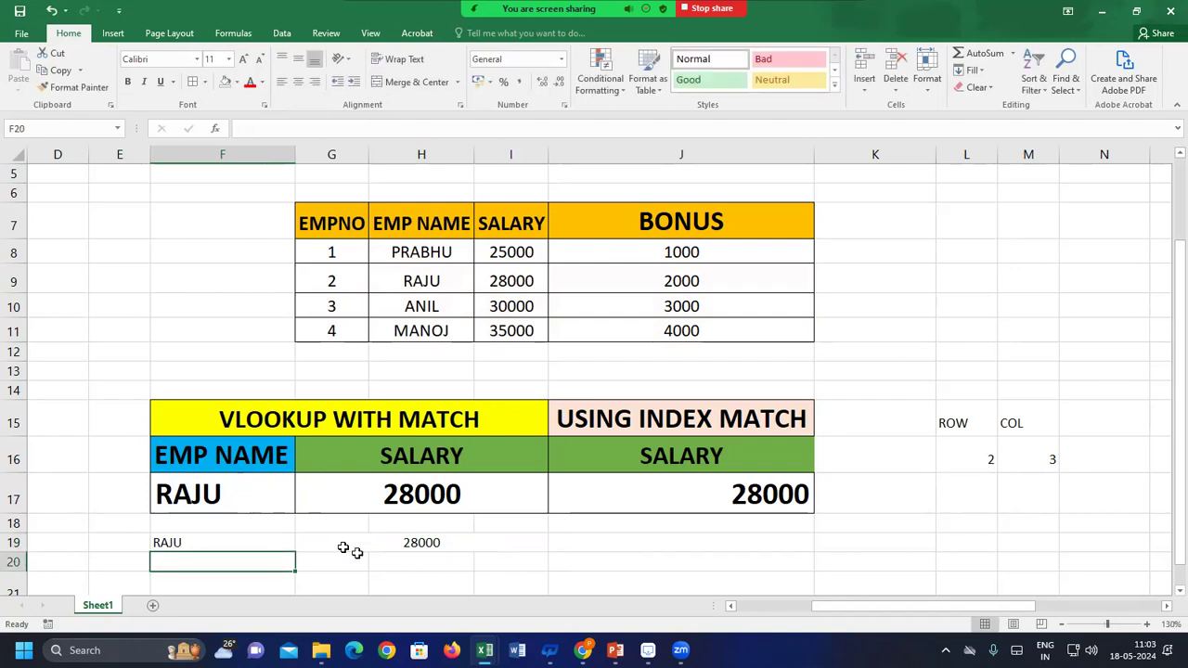
Replace the lookup value in the G19 formula with F19, giving =VLOOKUP(F19,H8:J11,2,0).
click(420, 543)
double_click(420, 543)
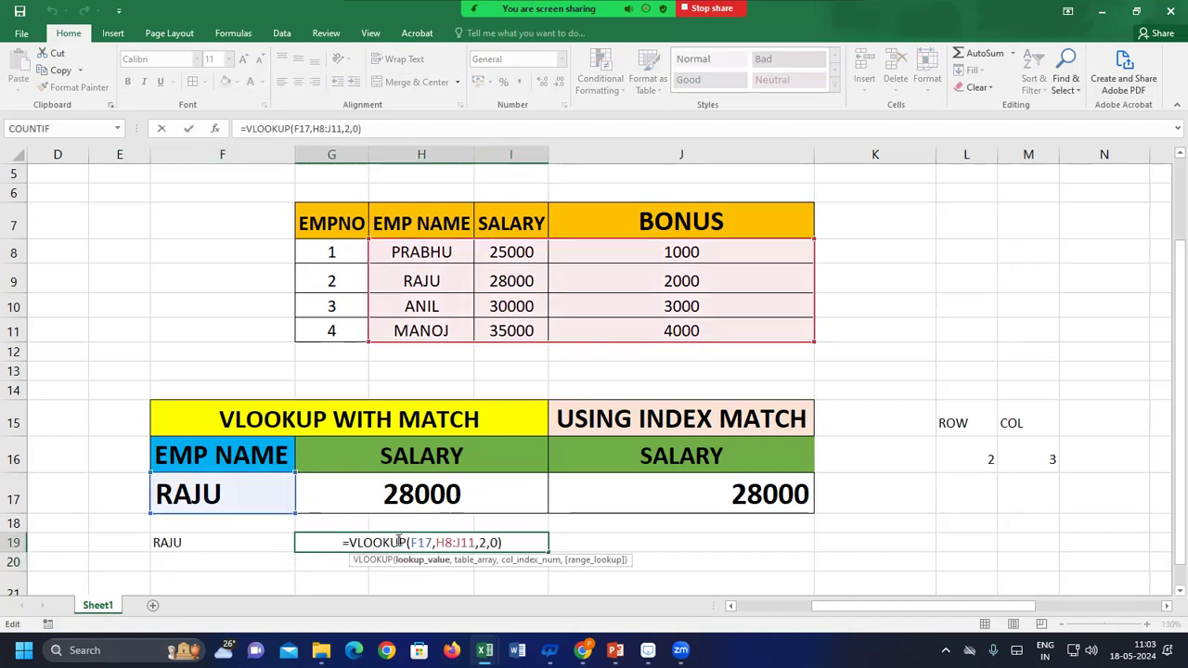
click(431, 544)
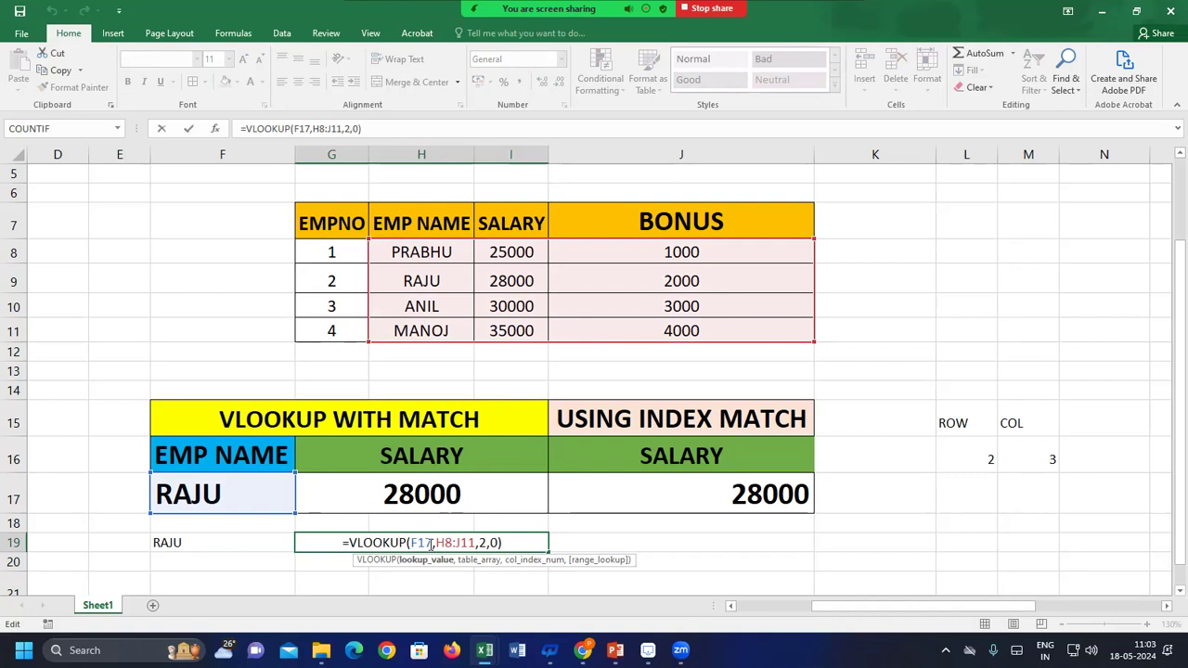
key(BackSpace)
key(BackSpace)
key(BackSpace)
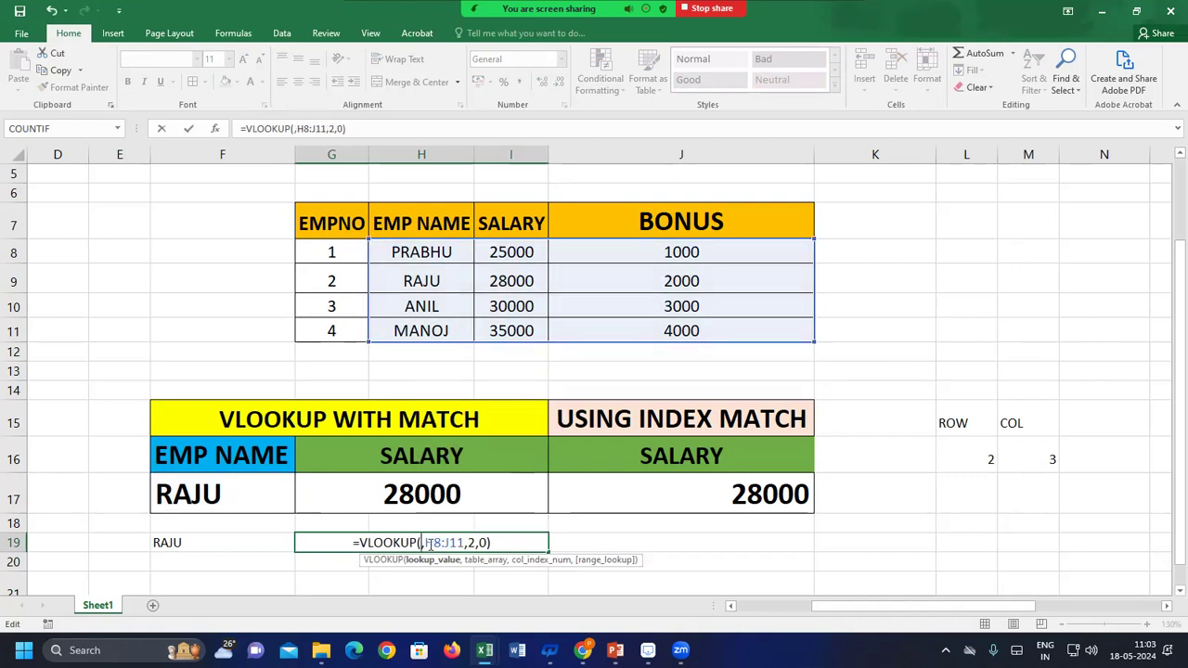
click(212, 546)
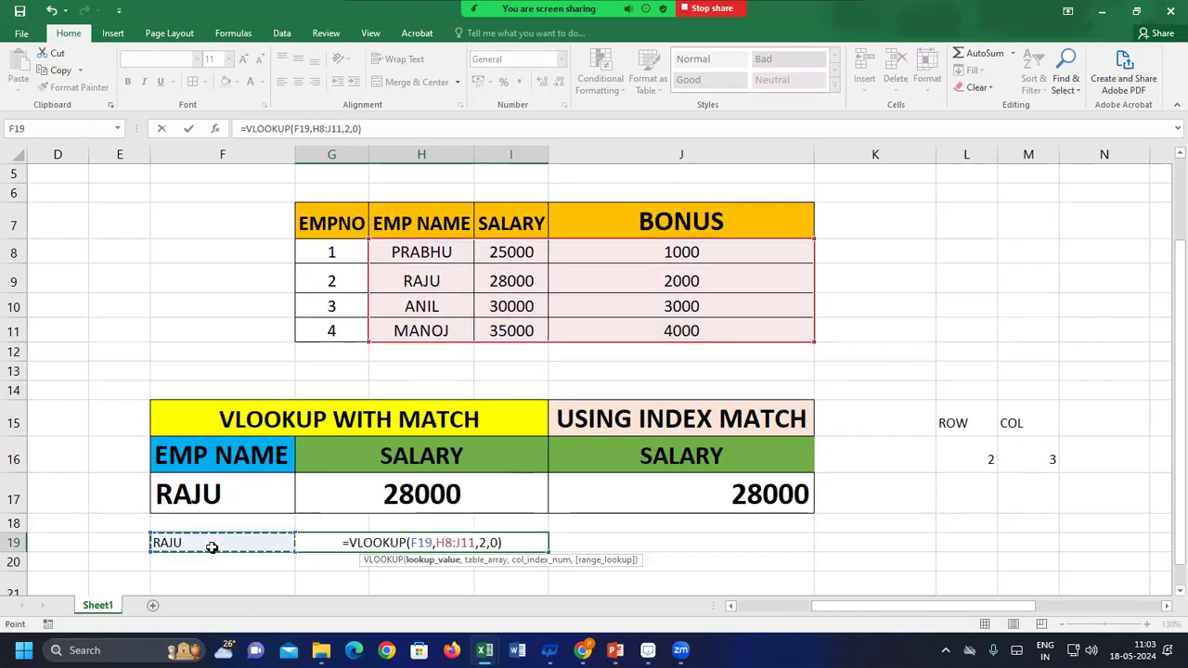
key(Return)
Change the employee name in F19 to the table's third employee.
click(204, 527)
click(205, 544)
text(ANIL)
key(Return)
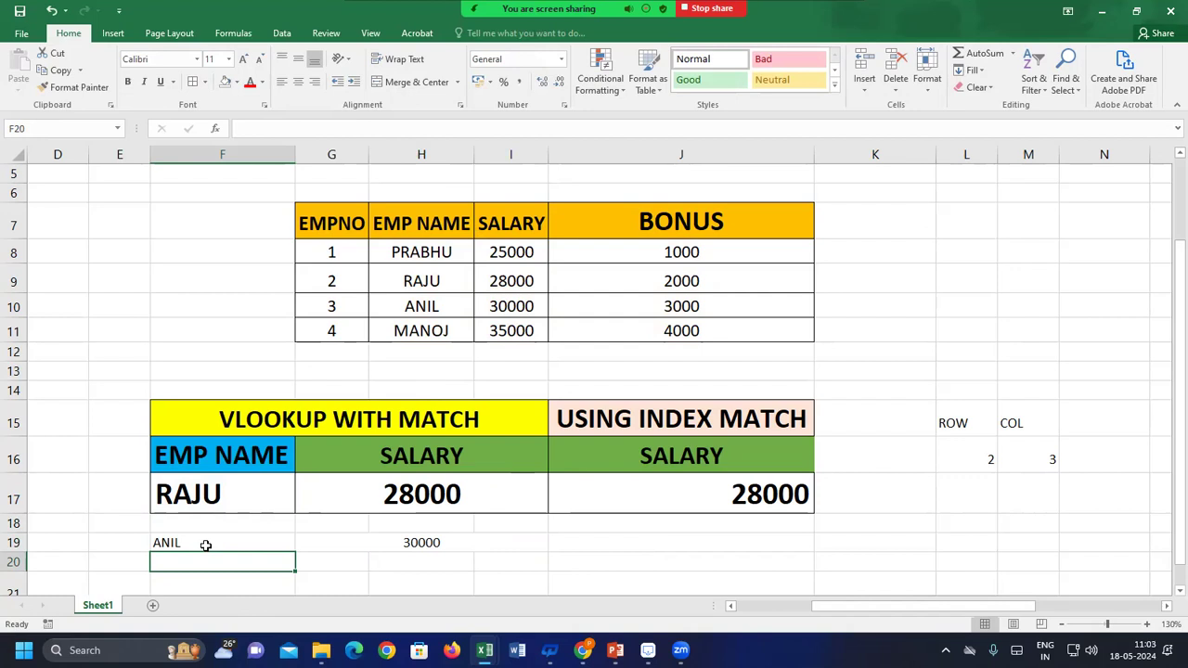
Examine the fixed column index number in the G19 VLOOKUP formula and its lookup name in F19.
click(418, 543)
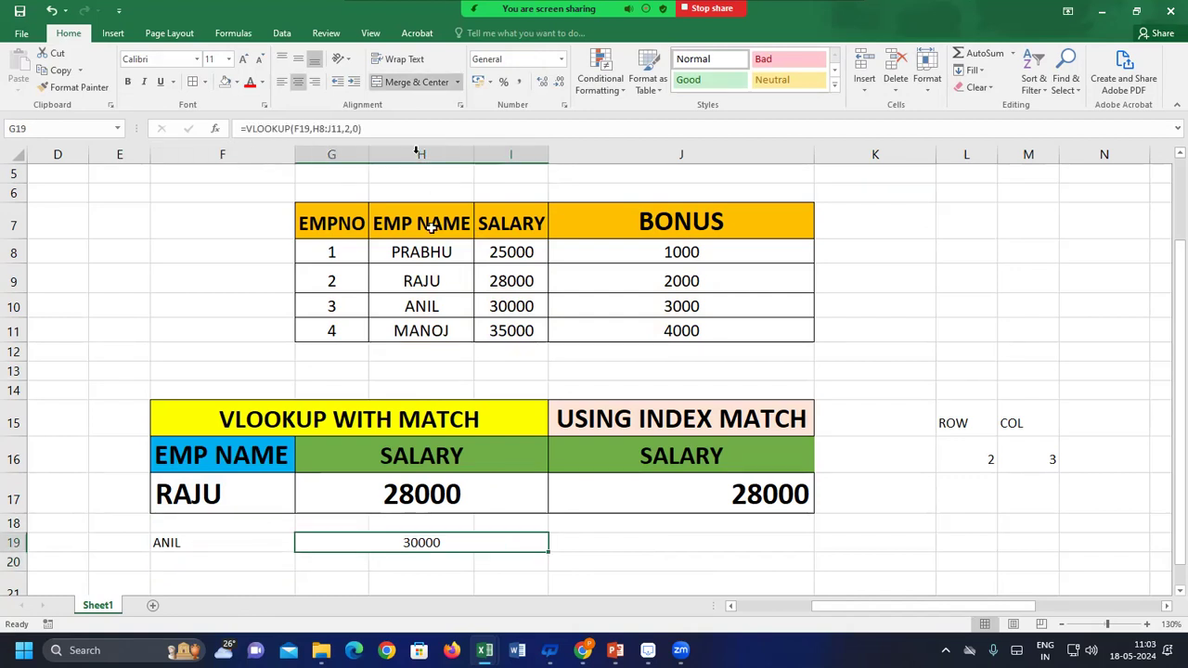
double_click(460, 539)
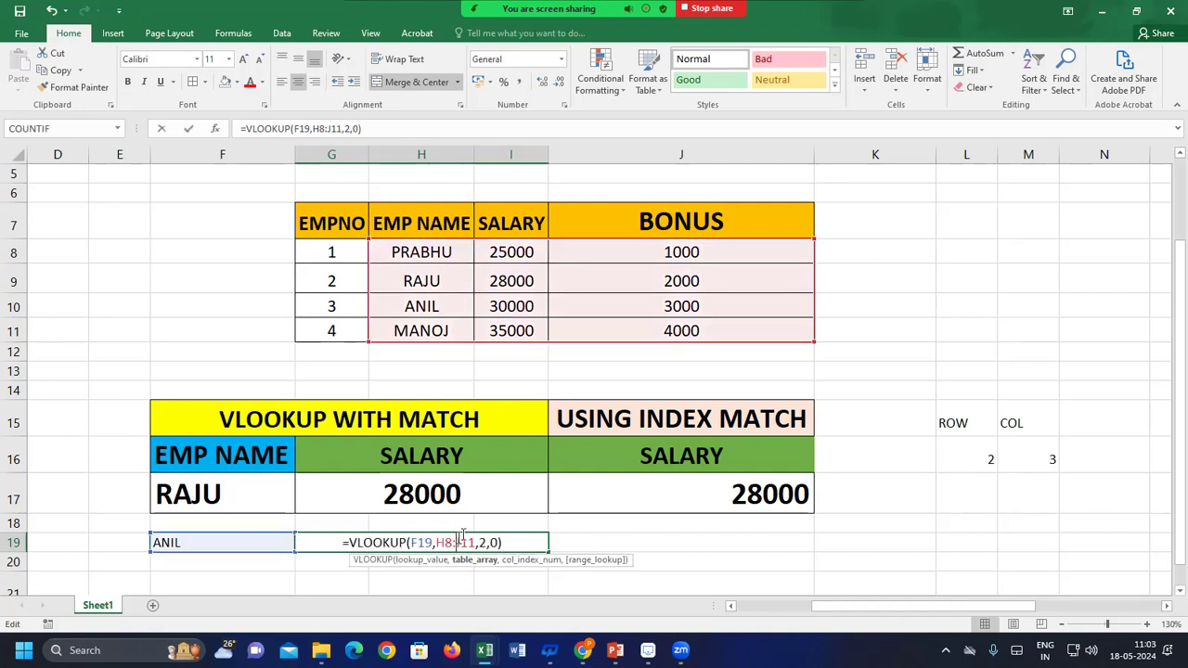
click(485, 542)
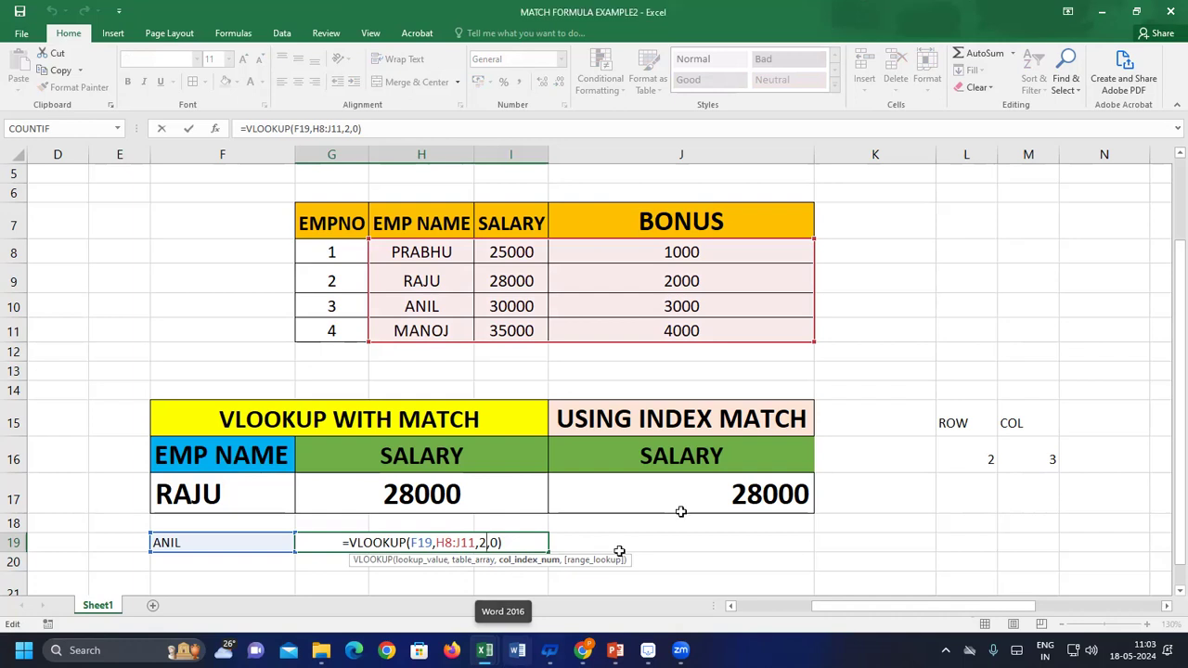
click(578, 527)
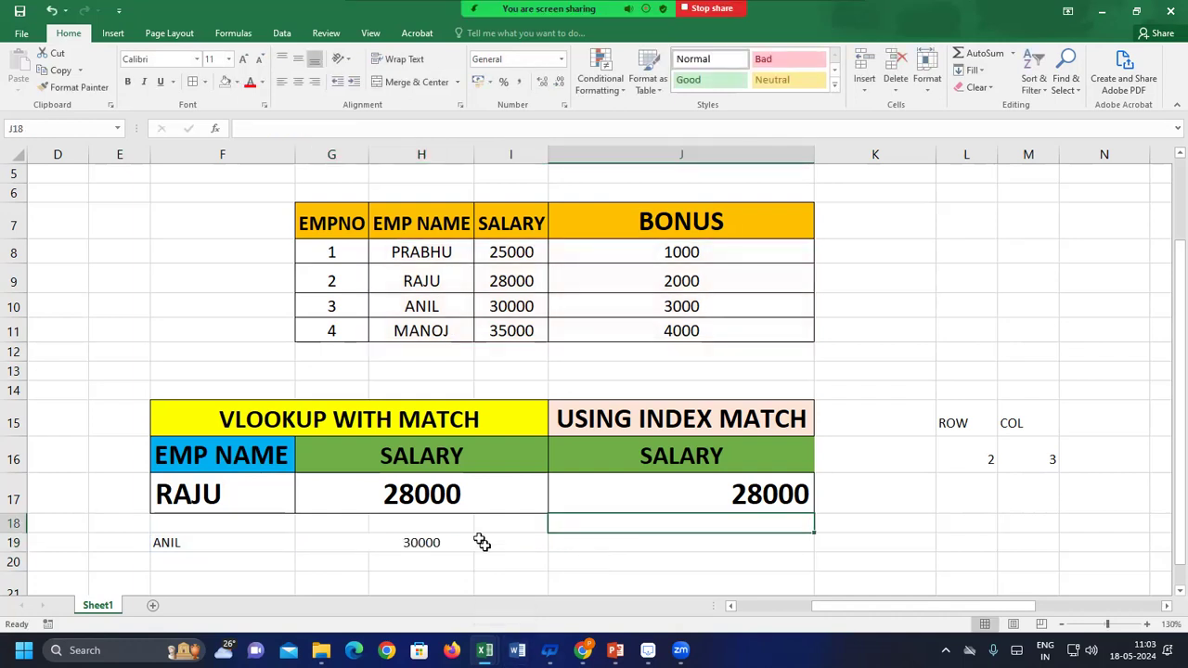
click(480, 541)
click(207, 544)
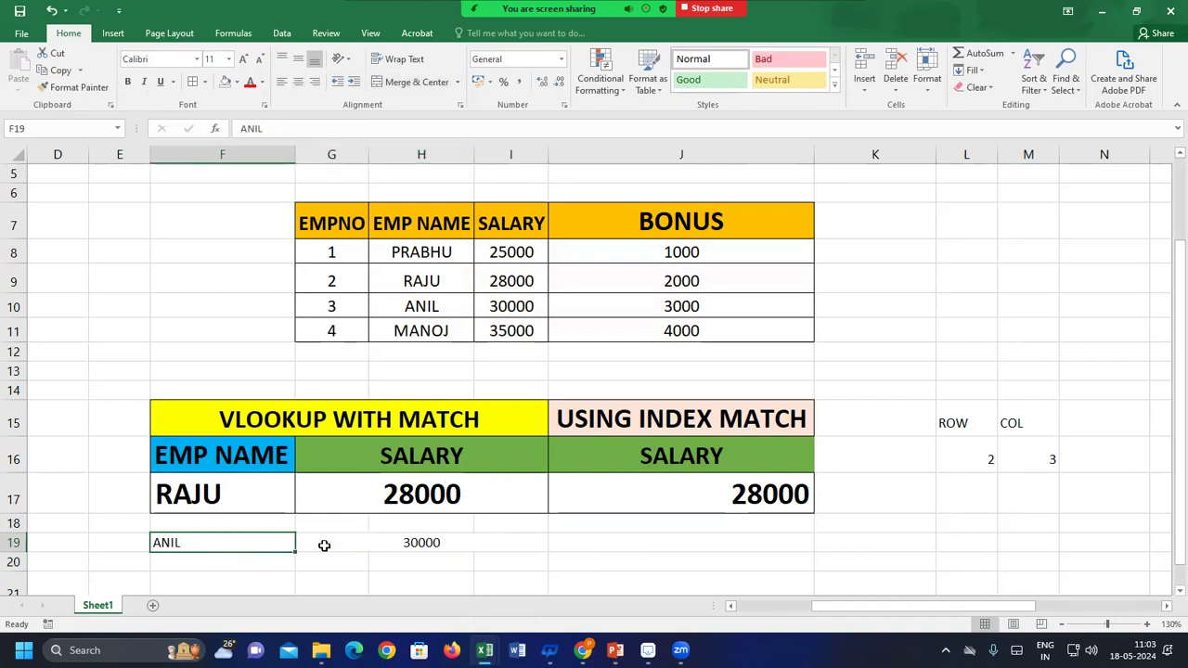
Change the heading in G16 of the VLOOKUP WITH MATCH block to BONUS.
click(449, 454)
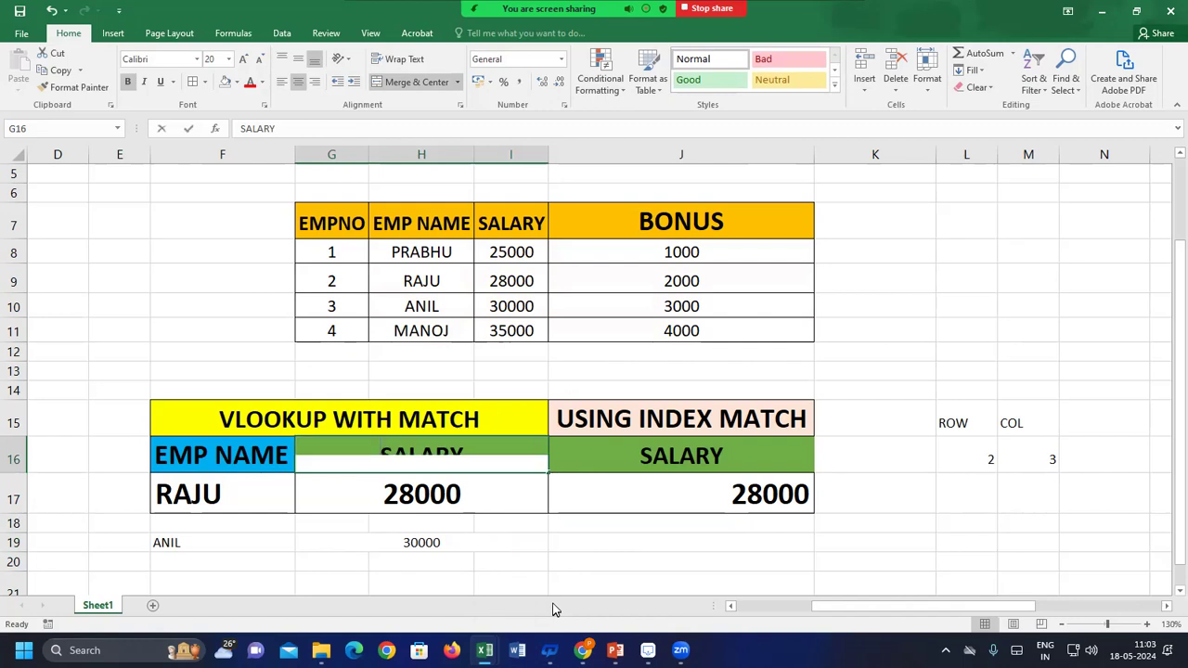
text(b)
key(BackSpace)
text(BN)
key(BackSpace)
text(ONUS)
key(Return)
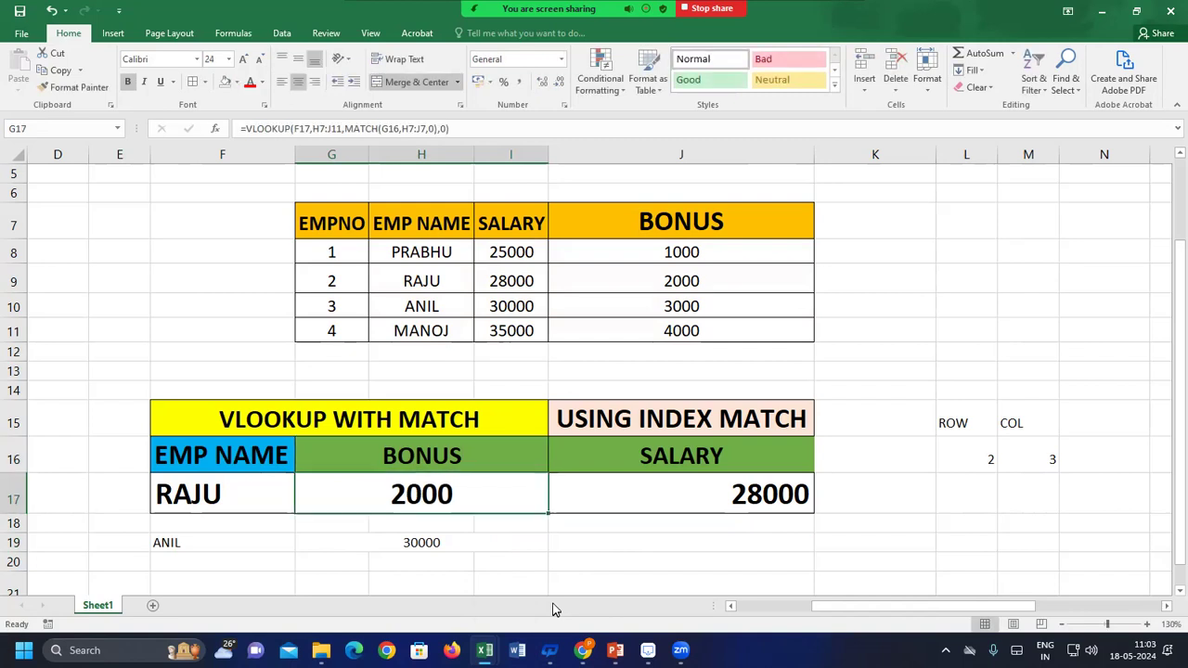
Try to replace the column index number in the G19 VLOOKUP with MATCH(G16,G7:J7,0).
click(425, 548)
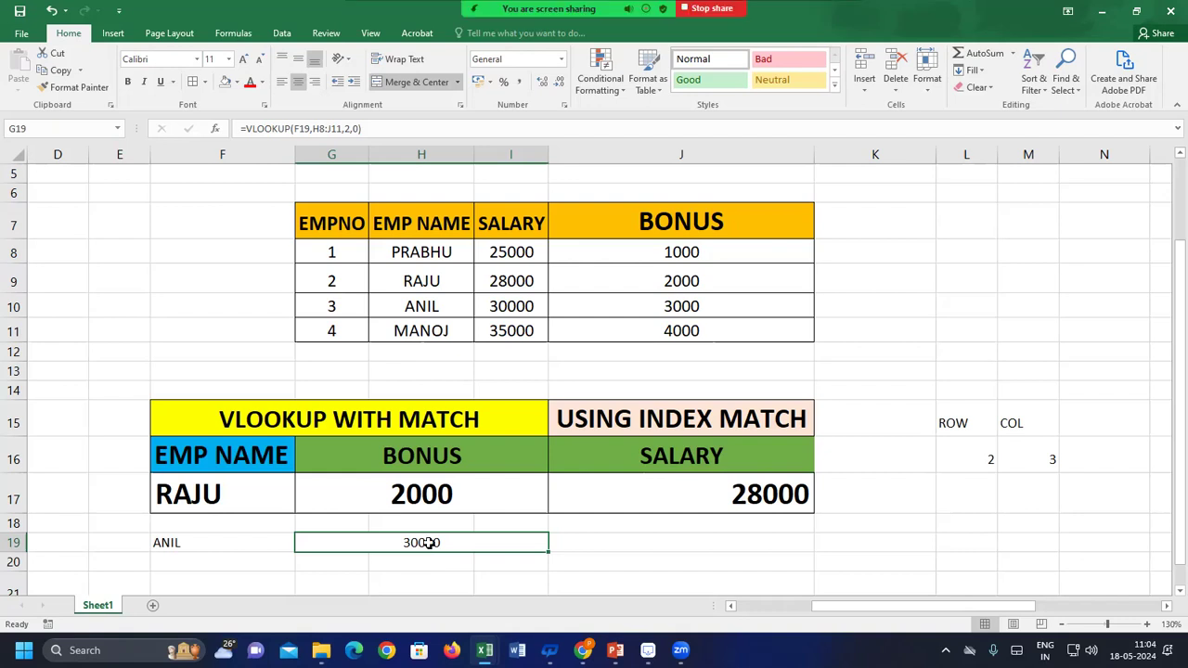
double_click(422, 543)
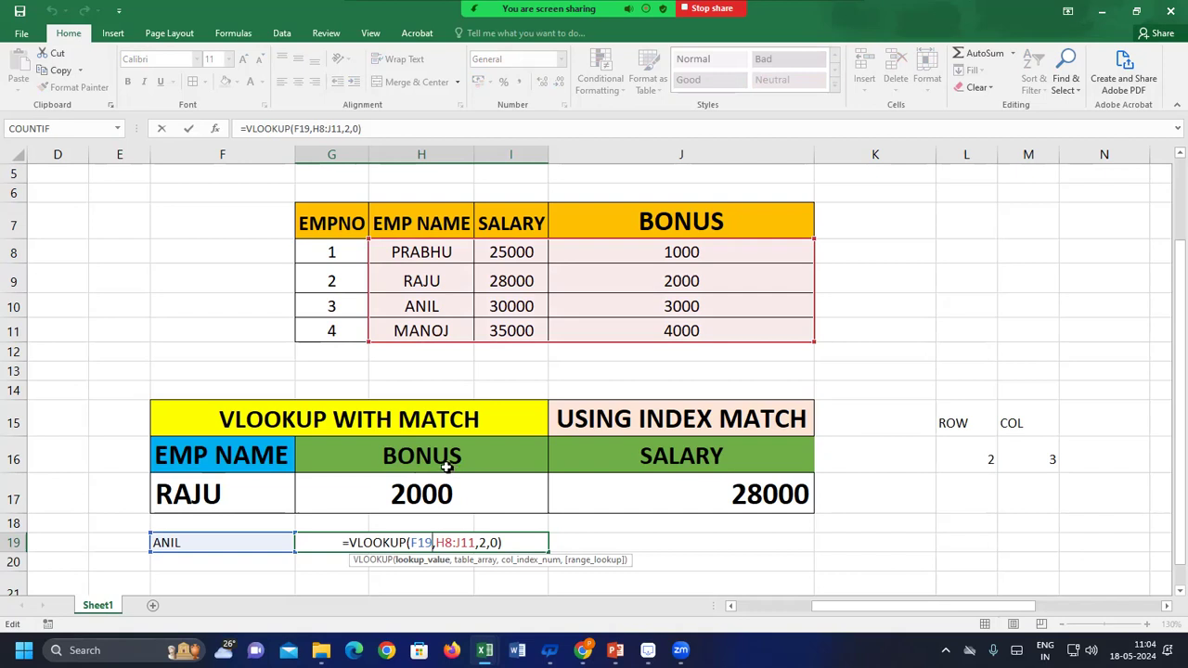
click(482, 542)
key(BackSpace)
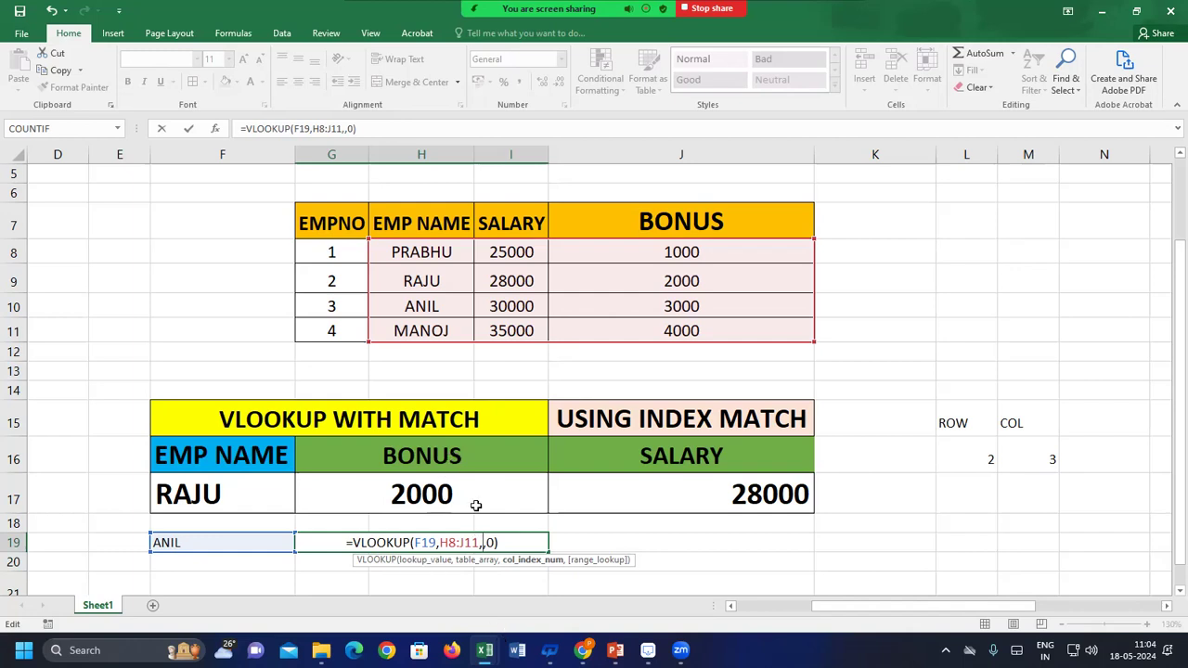
text(MATCH()
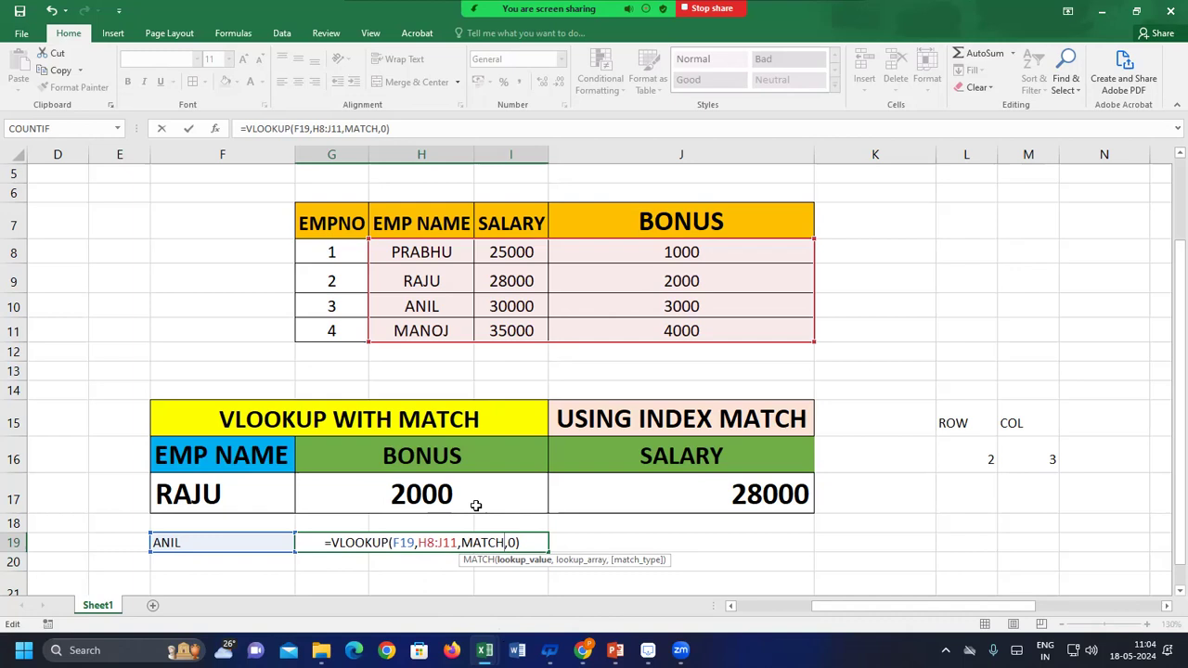
click(455, 460)
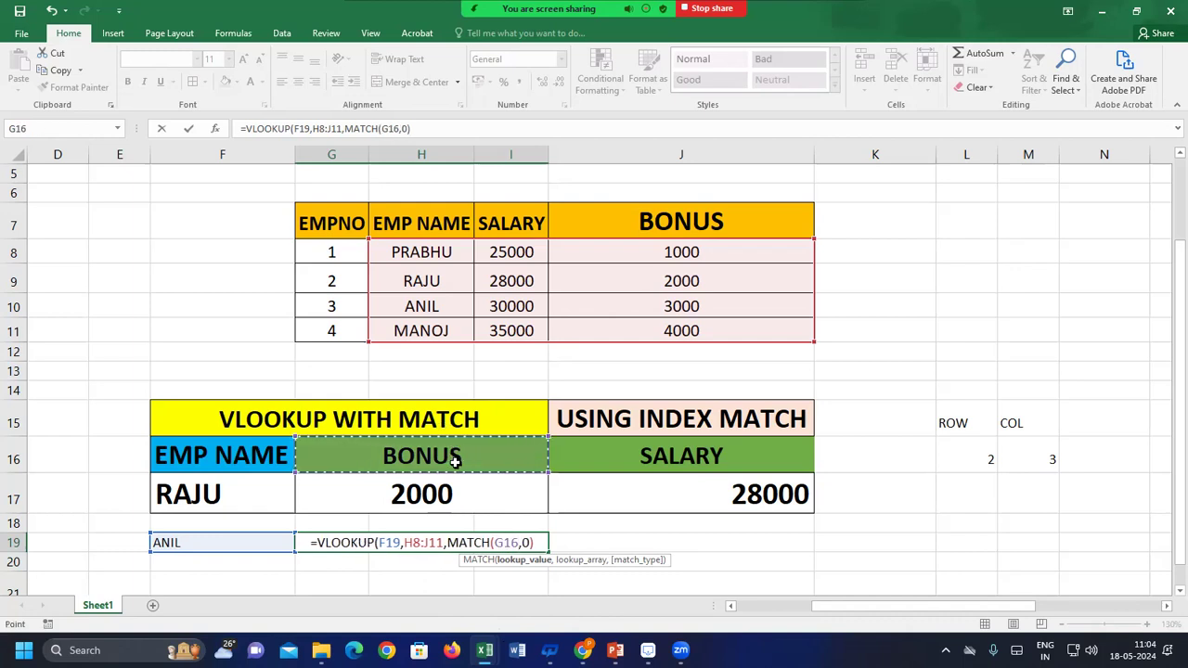
text(,)
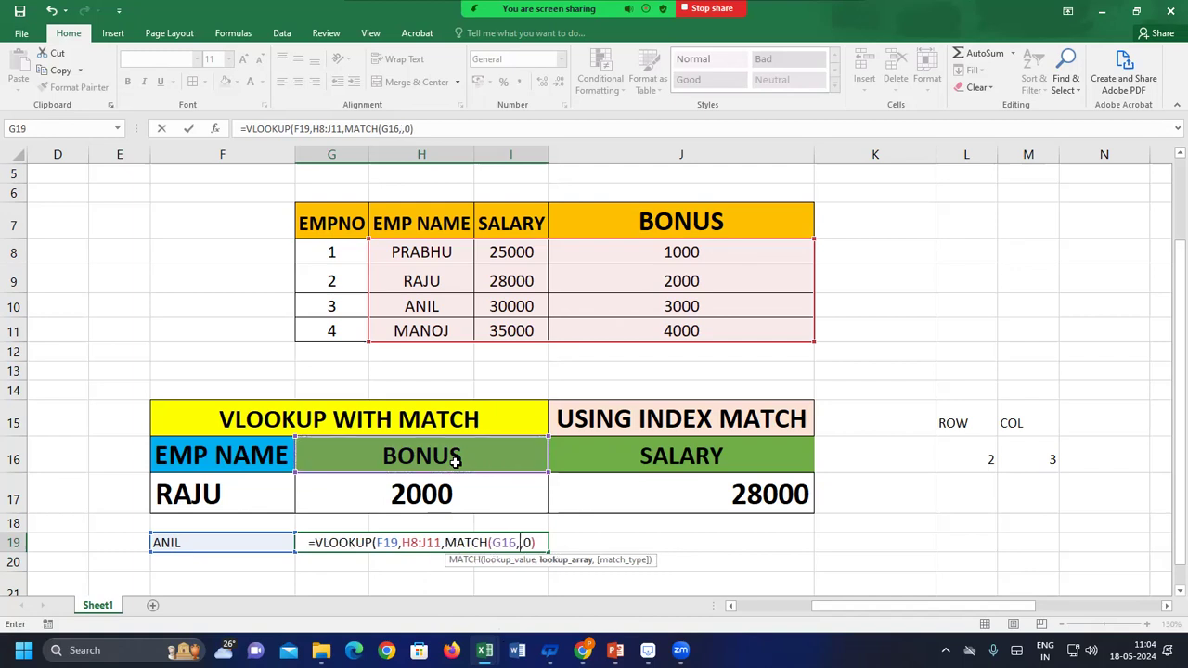
drag(349, 226, 644, 223)
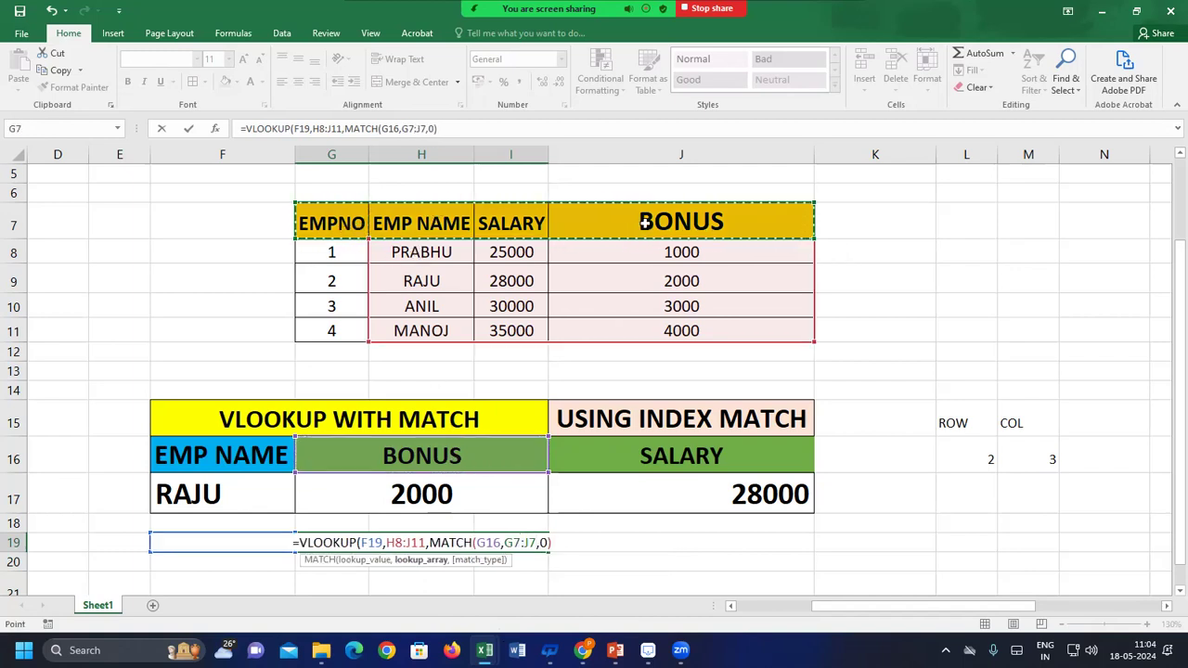
text(,0)
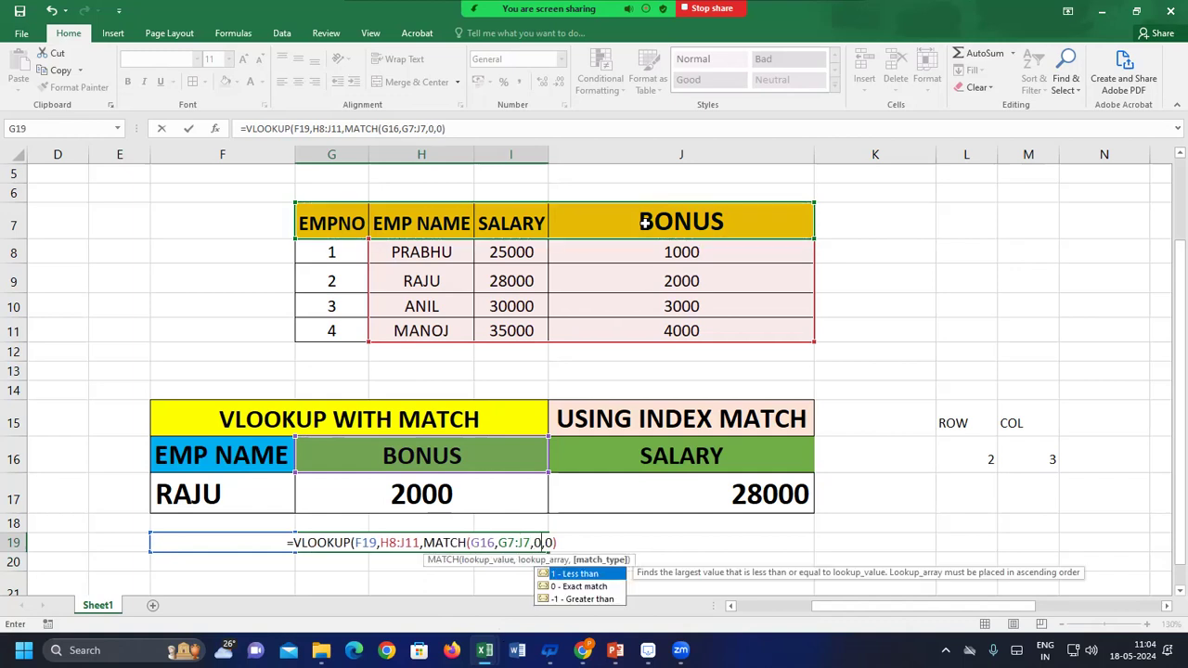
key(Escape)
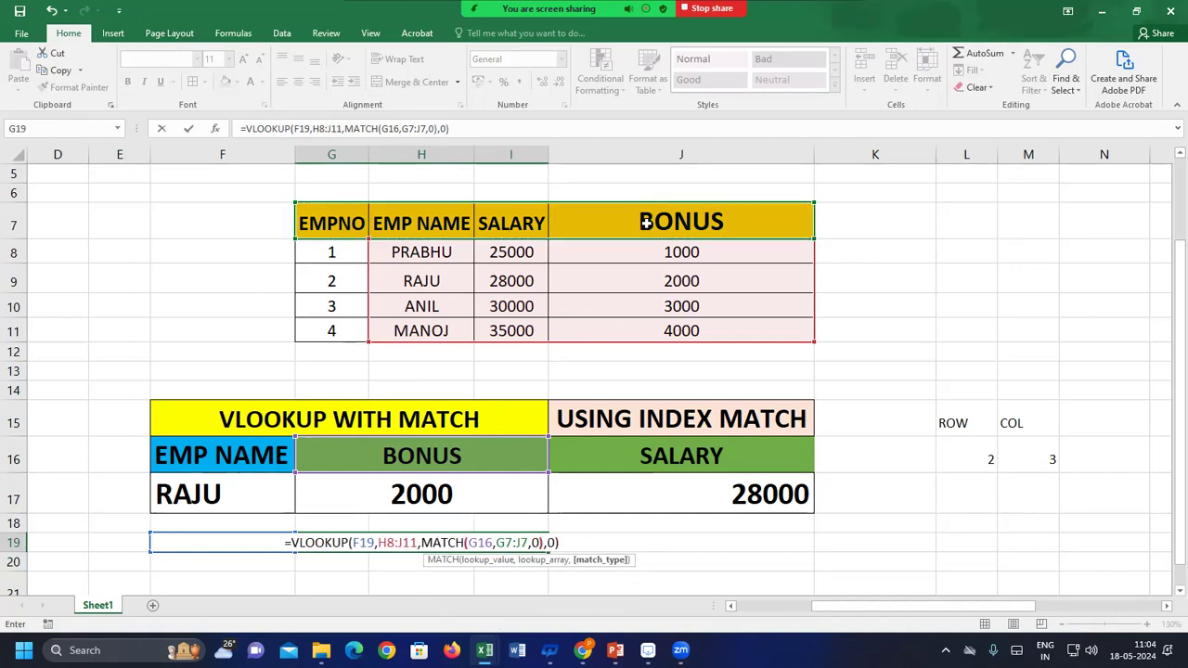
text())
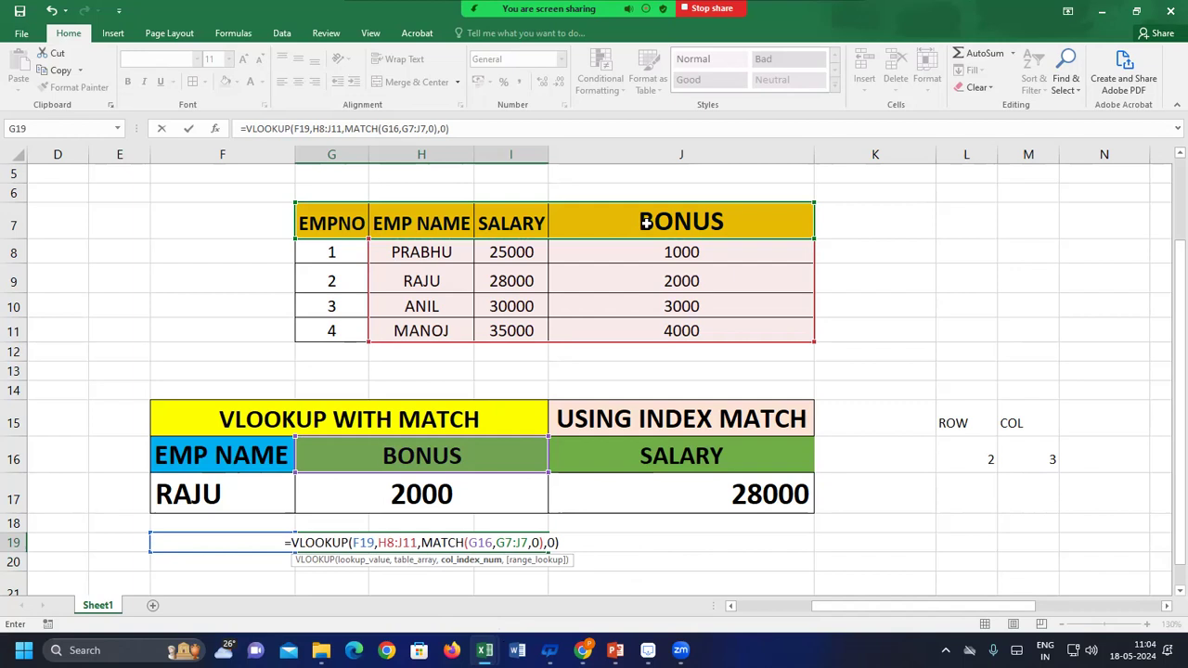
key(Return)
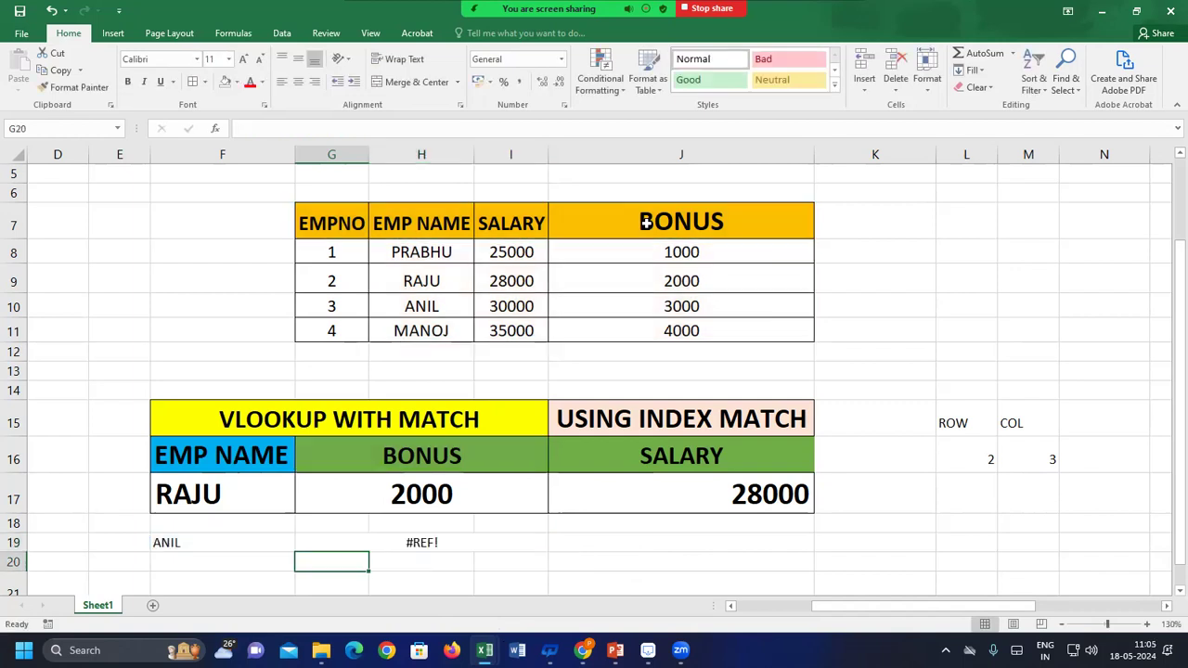
Delete the entire VLOOKUP formula from G19.
double_click(498, 541)
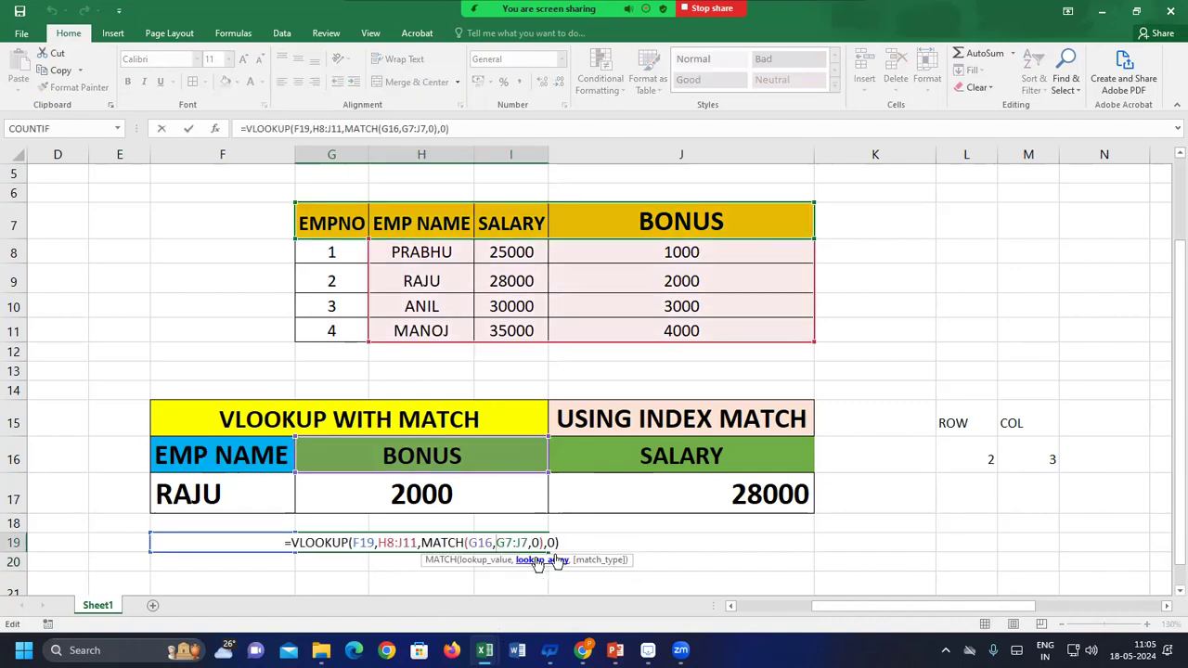
drag(575, 543, 217, 534)
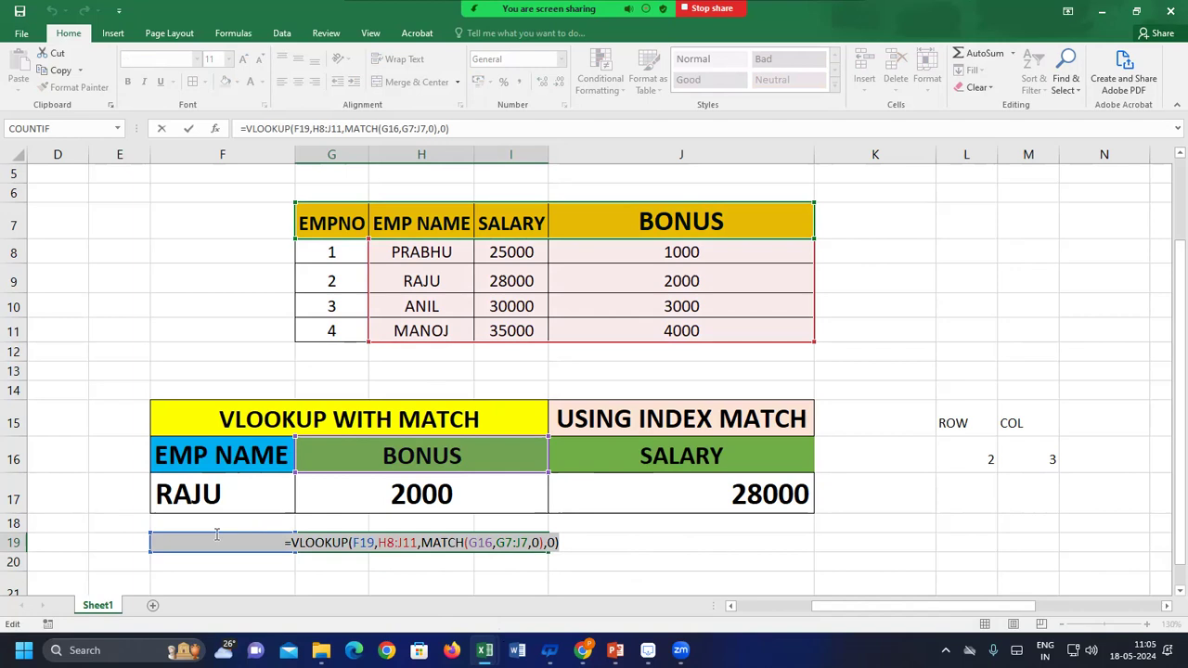
key(BackSpace)
click(488, 490)
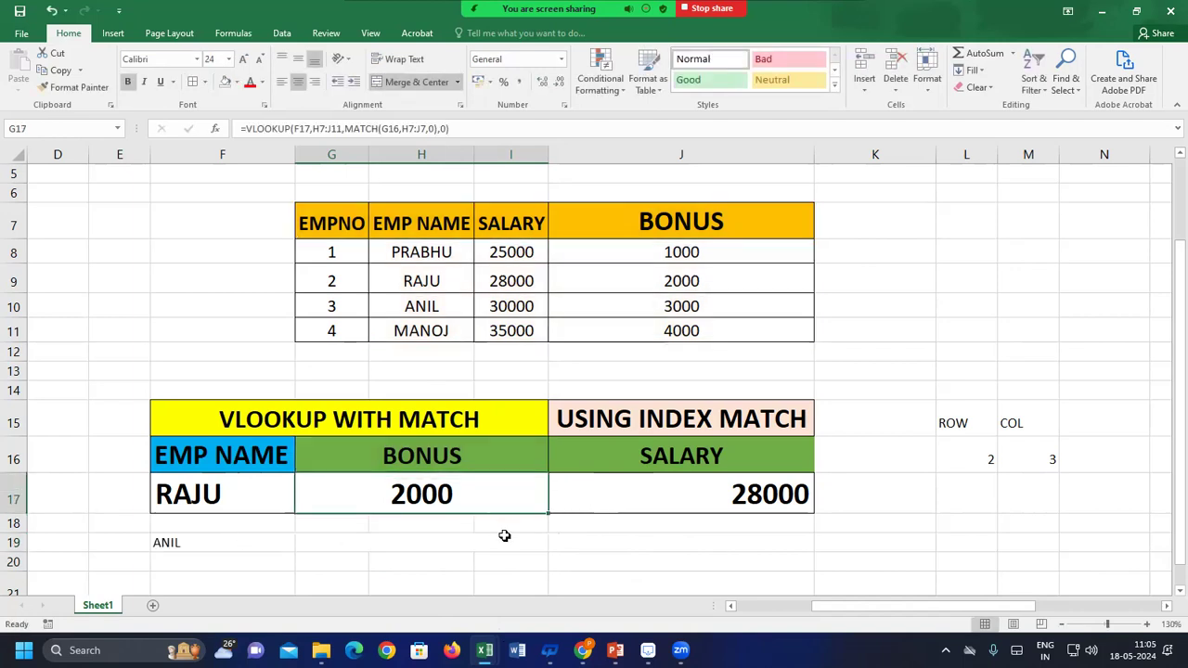
Change the heading in G16 to SALARY and examine the VLOOKUP with MATCH formula in G17.
click(477, 455)
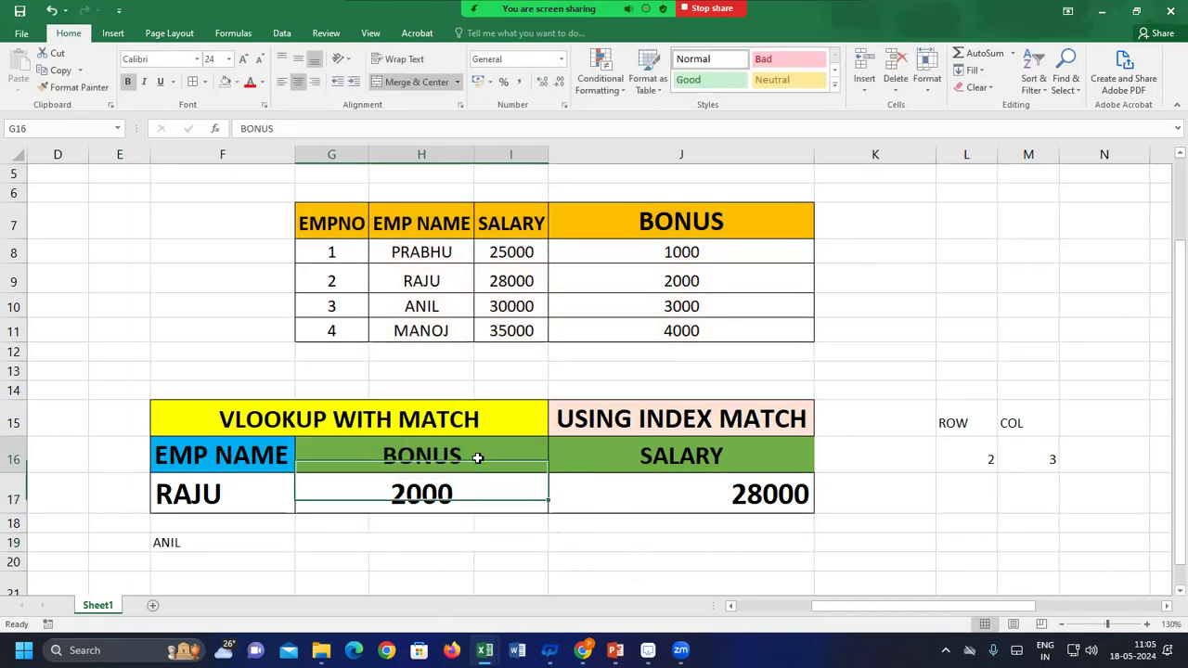
text(B)
key(BackSpace)
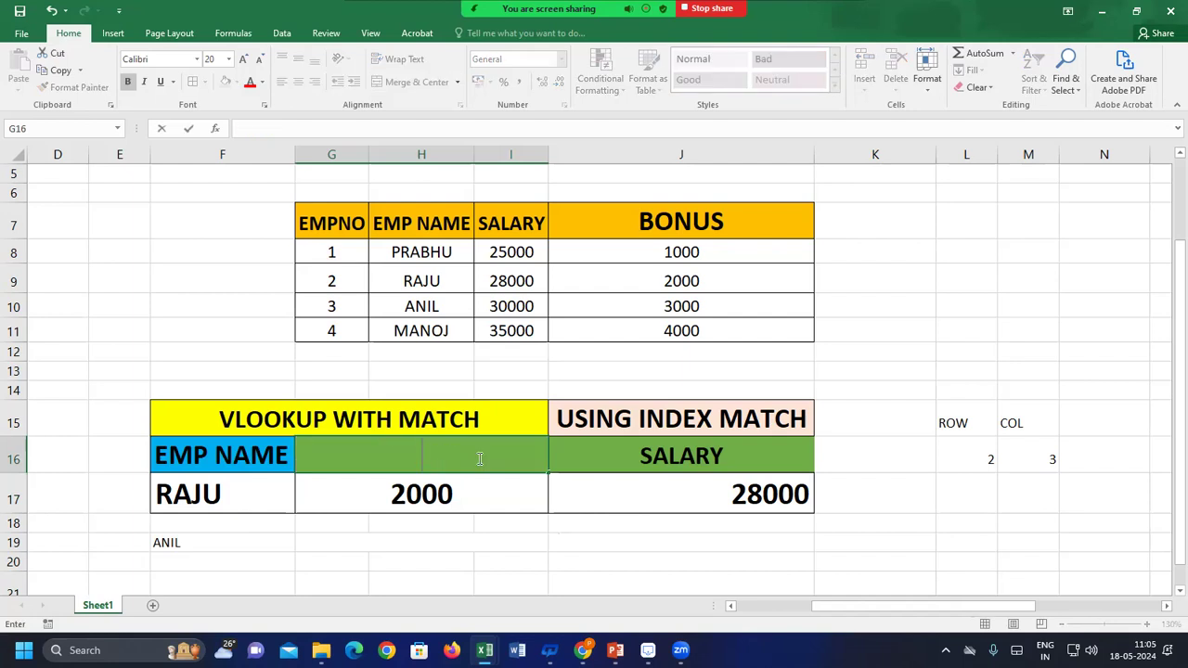
text(SALARY)
key(Return)
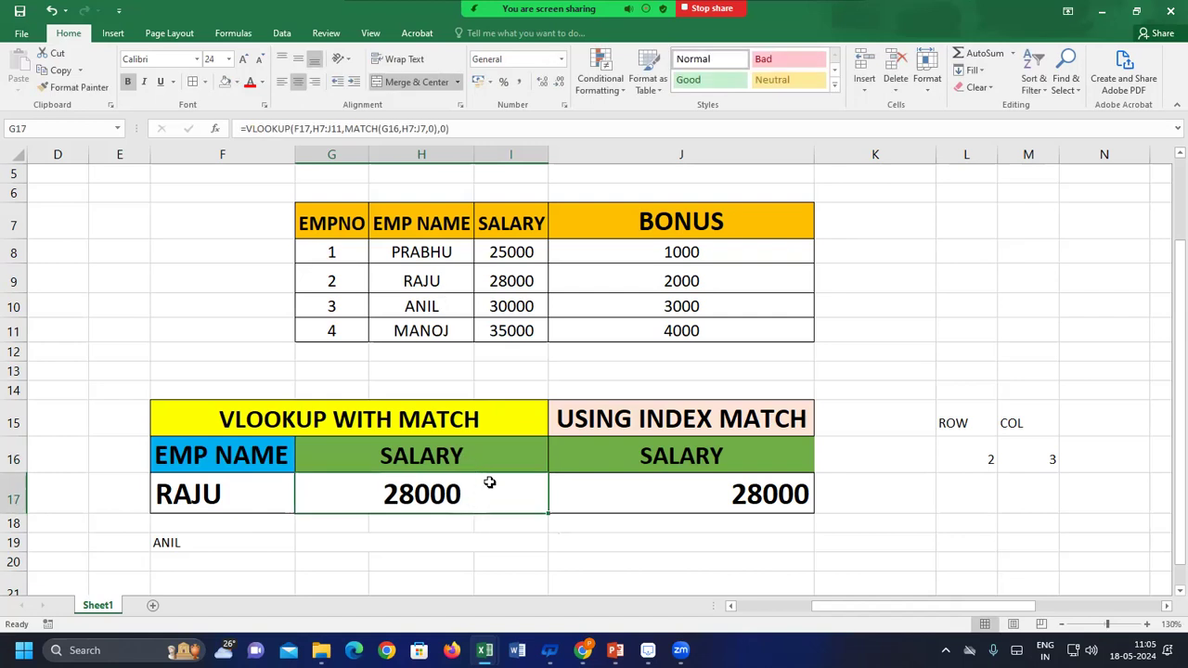
double_click(492, 484)
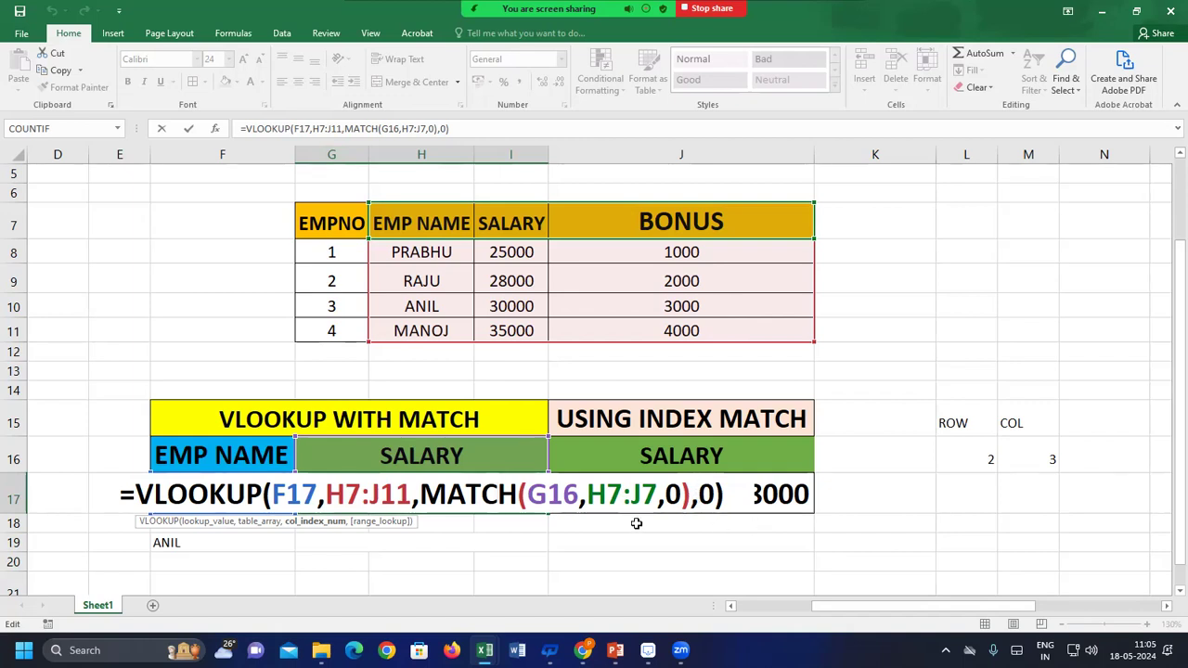
Set the result headings in G16 and J16 of both lookup blocks to BONUS.
click(452, 455)
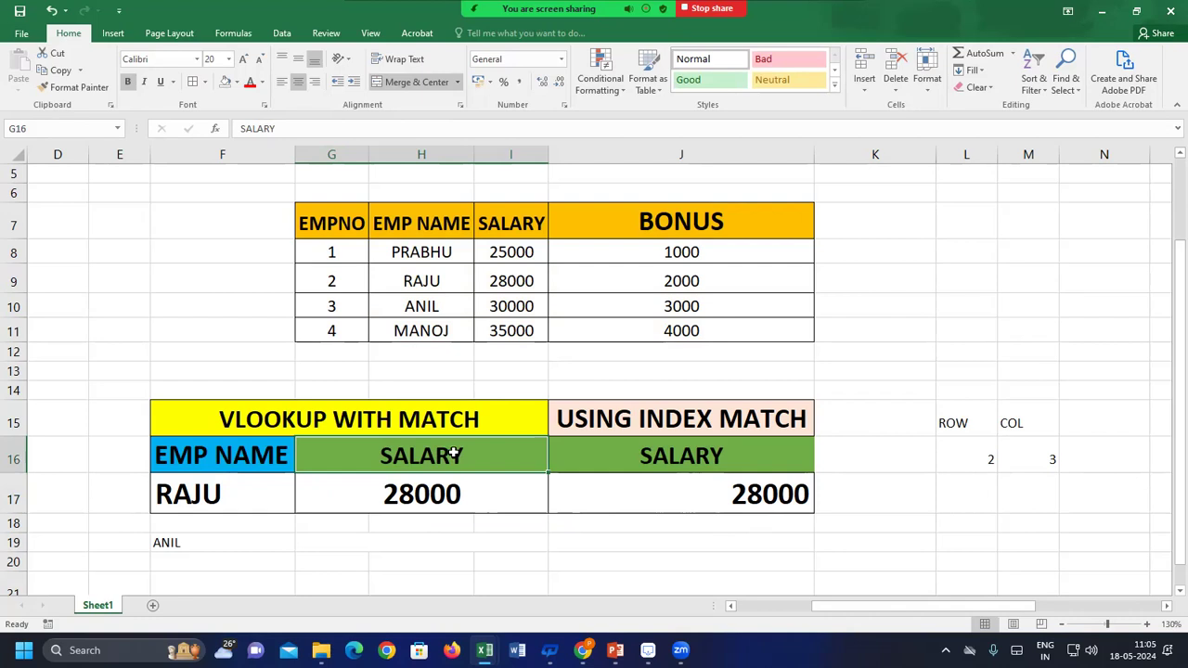
text(EMP)
key(BackSpace)
key(BackSpace)
key(BackSpace)
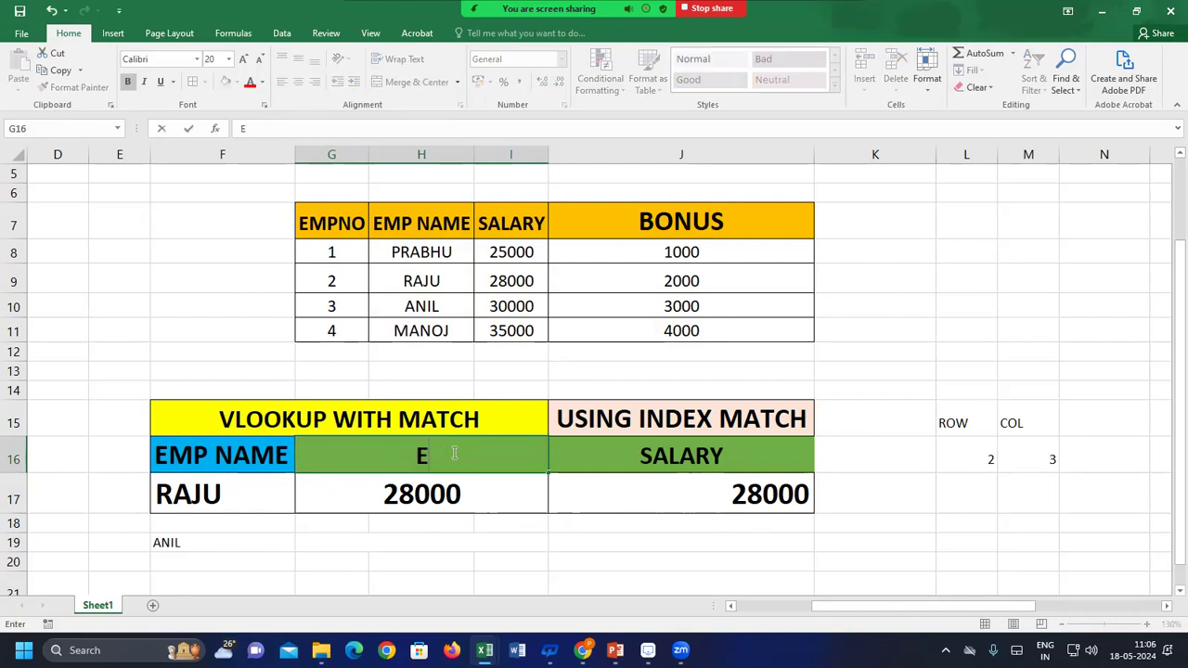
text(BONUS)
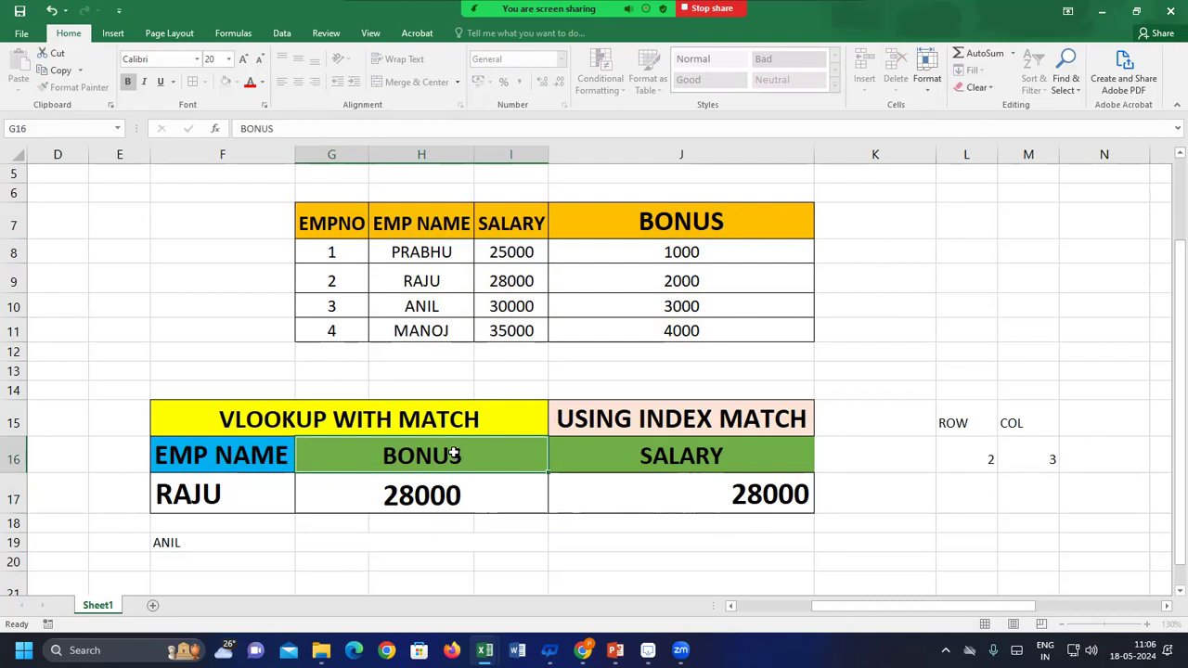
key(Return)
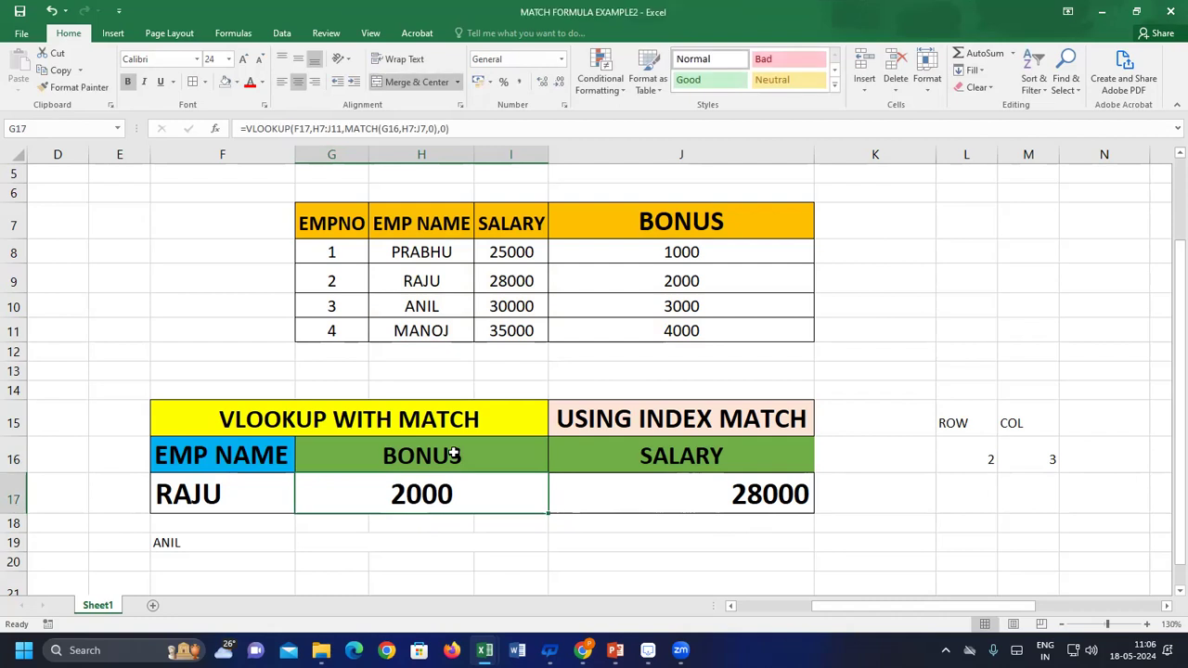
click(715, 453)
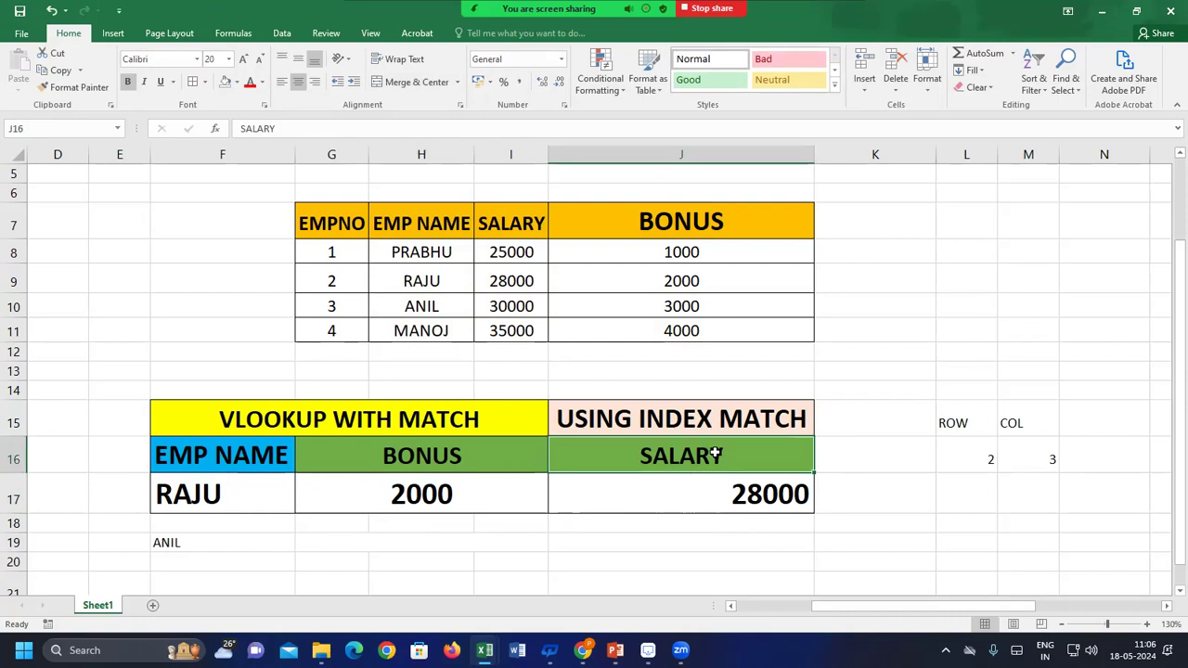
text(BONUS)
key(Return)
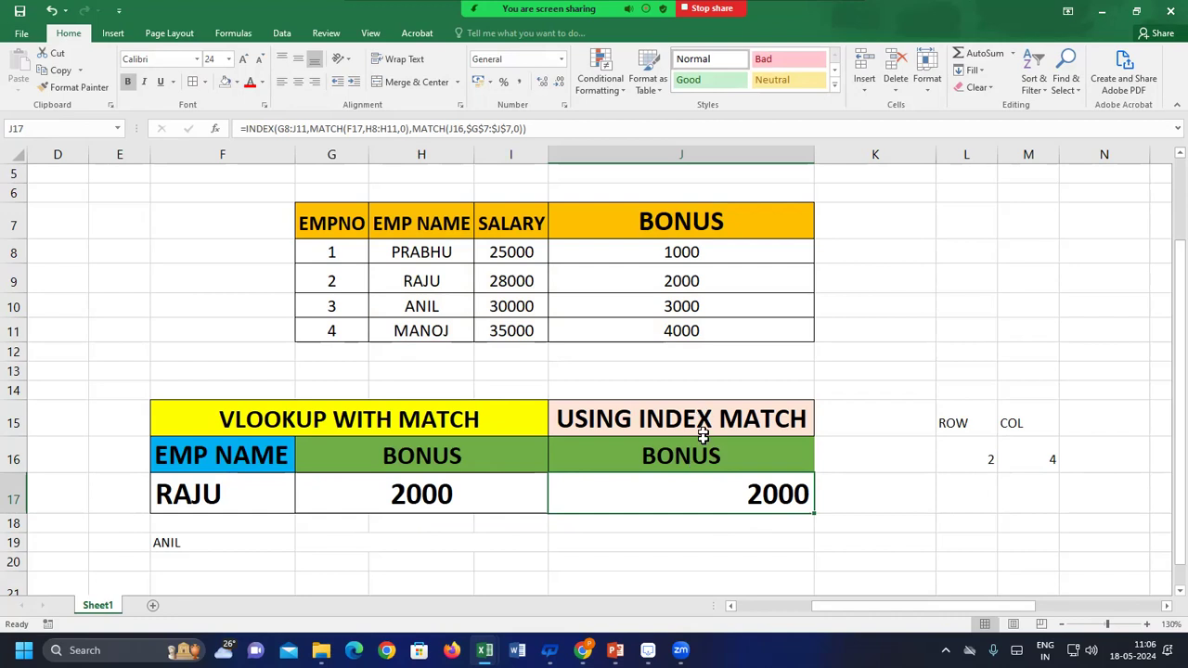
Change the result headings in G16 and J16 of both lookup blocks to SALARY.
click(464, 454)
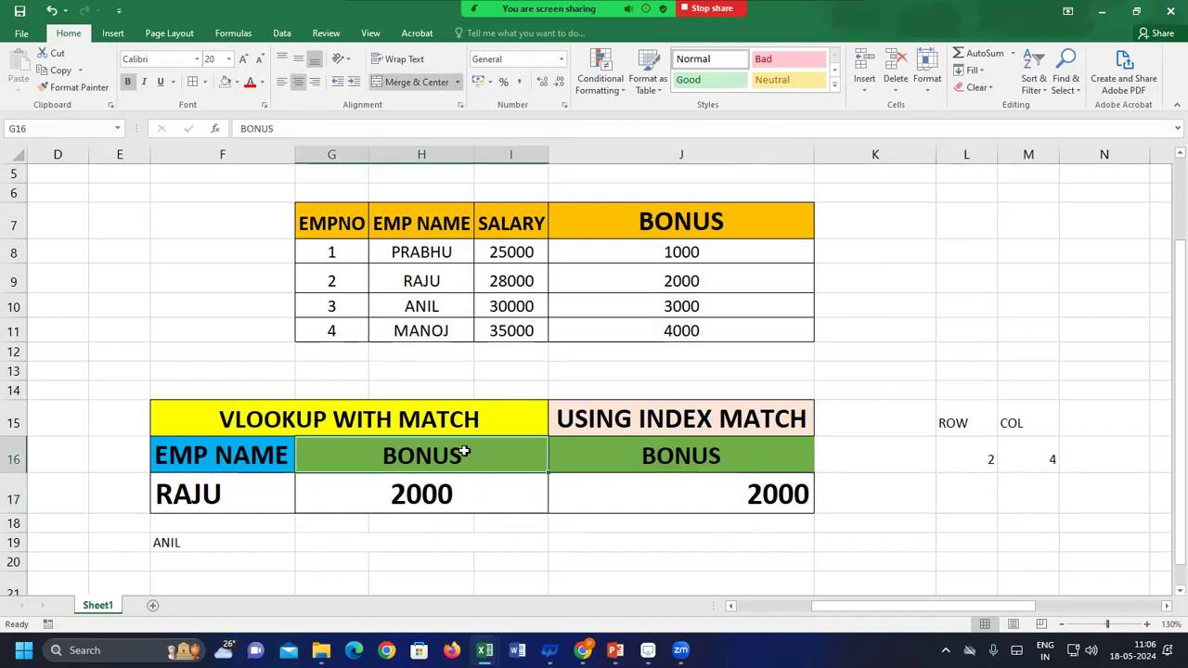
text(SSA)
key(BackSpace)
key(BackSpace)
text(ALARY)
key(Return)
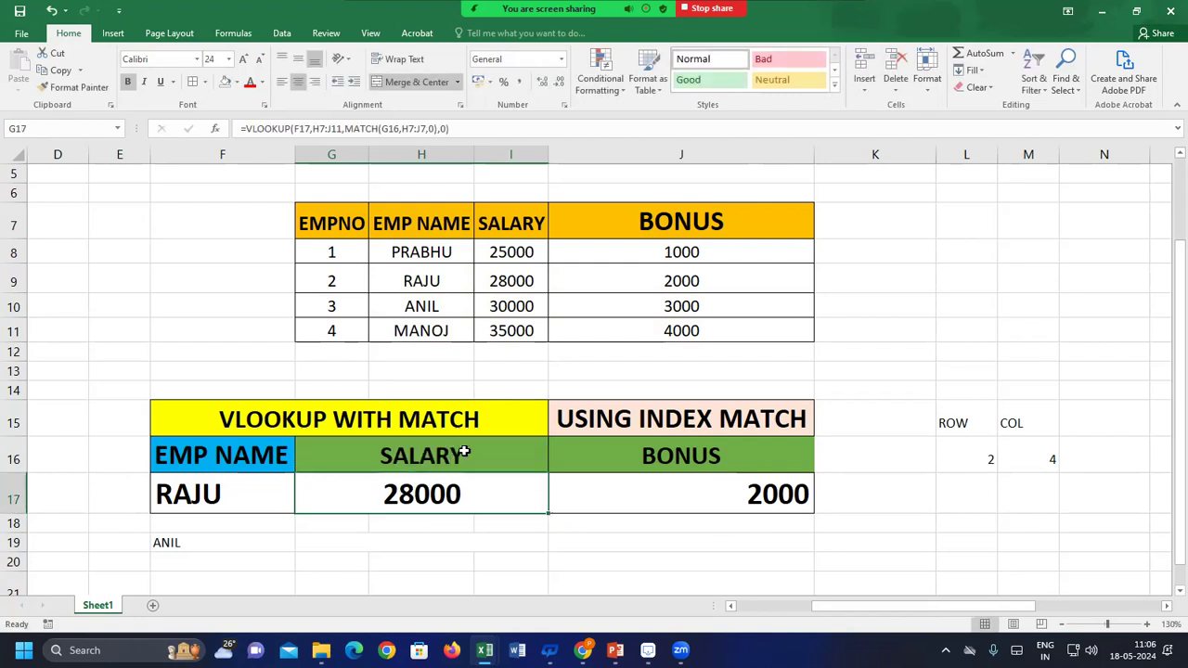
click(721, 452)
text(SALARY)
key(Return)
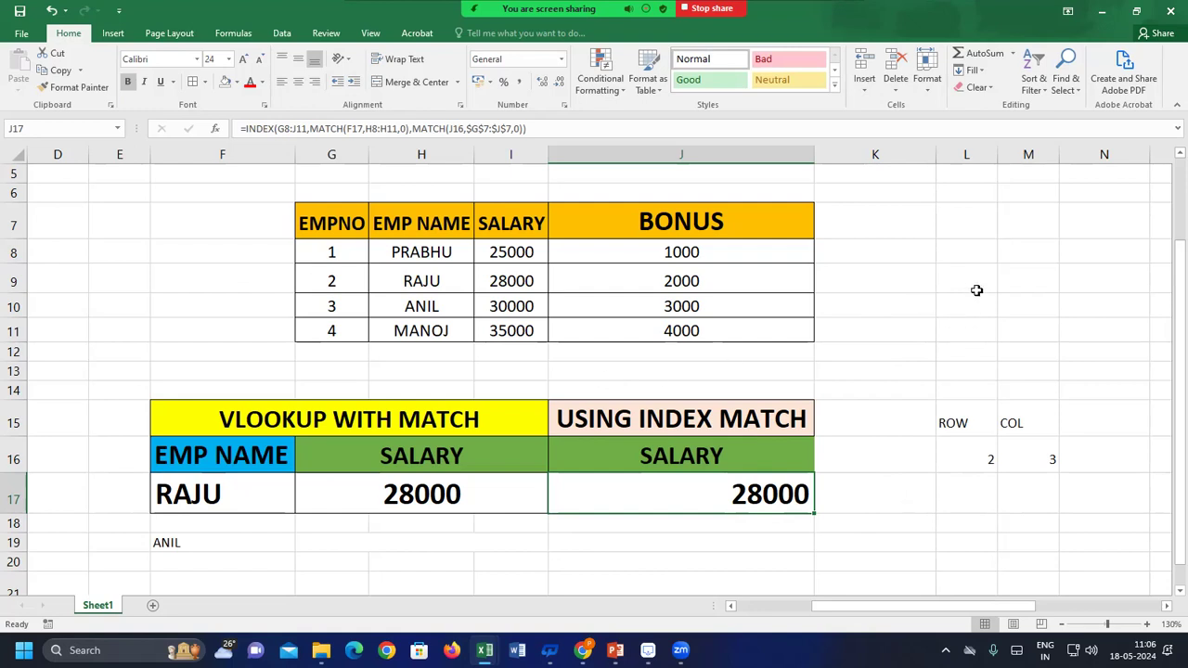
Switch to the MATCH-Function EX2 workbook, enable its editing and close it.
click(486, 655)
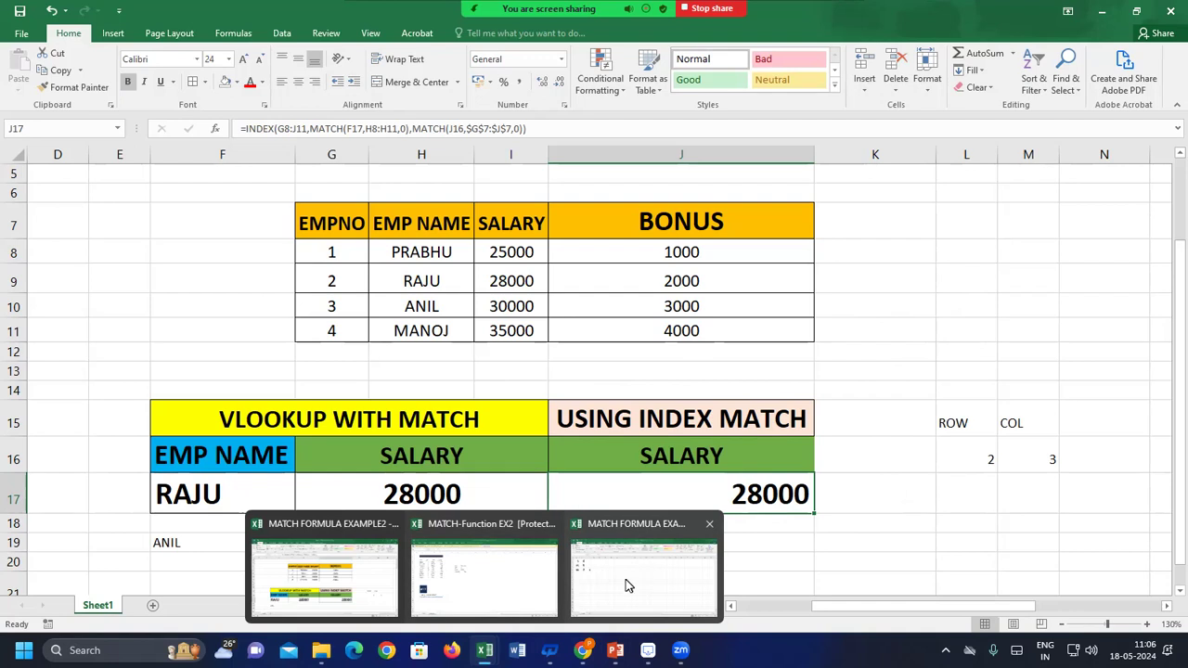
click(501, 568)
click(603, 65)
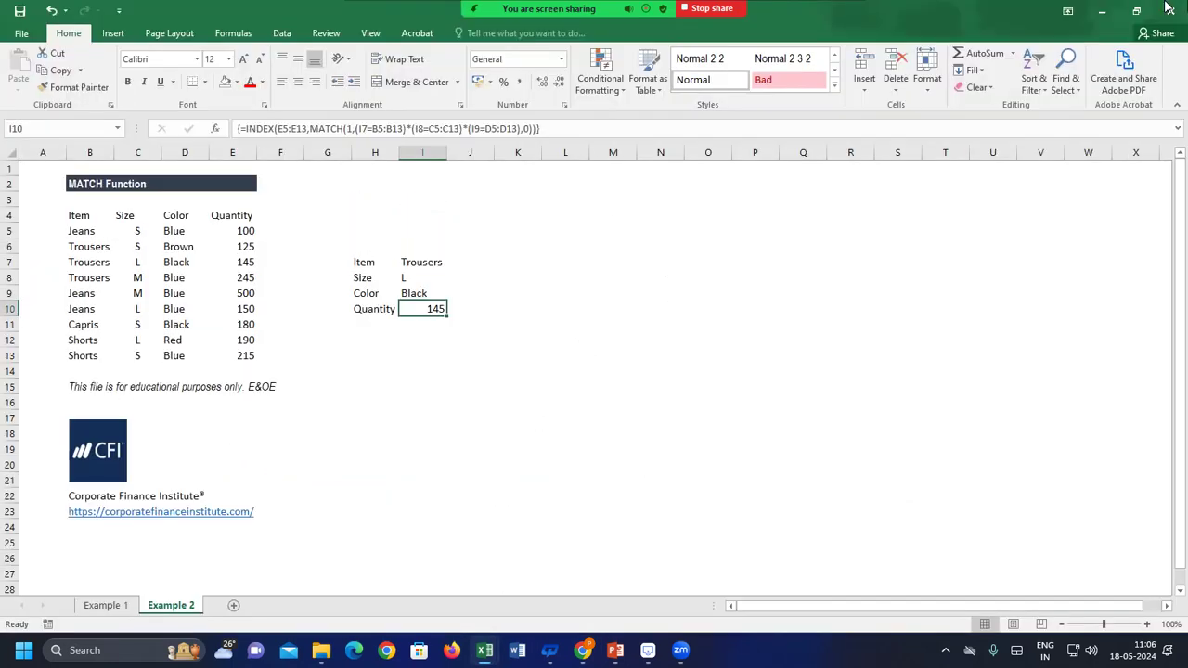
click(1170, 9)
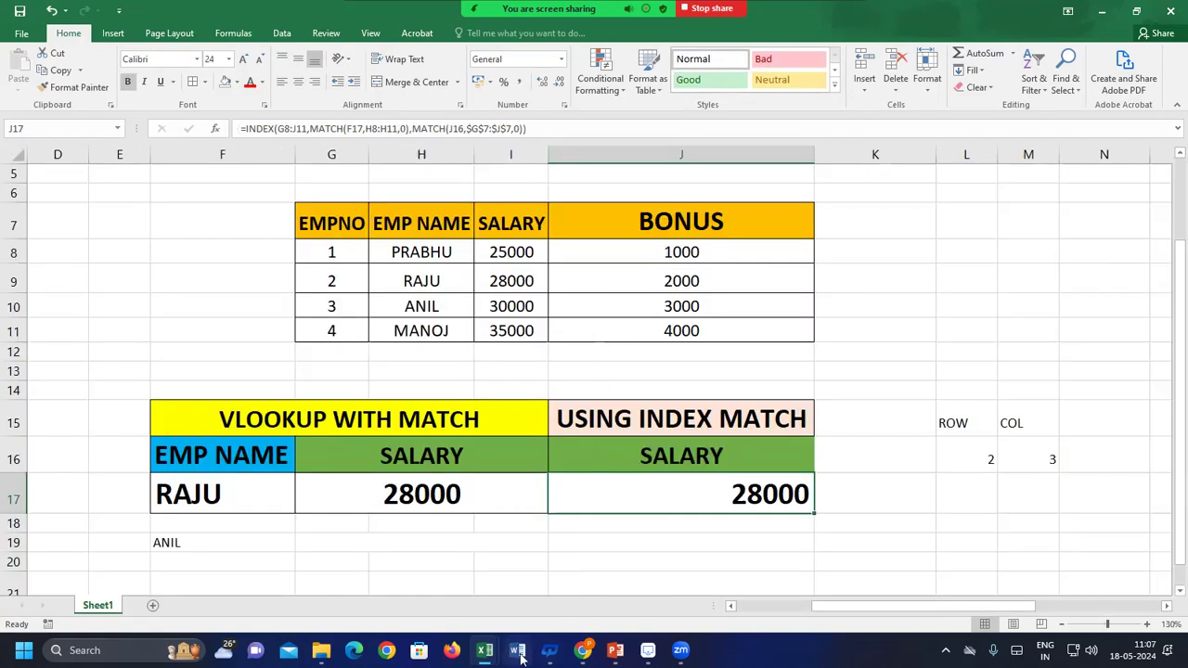
Examine the INDEX MATCH formula in J17 and the corresponding table salary in I9.
click(444, 598)
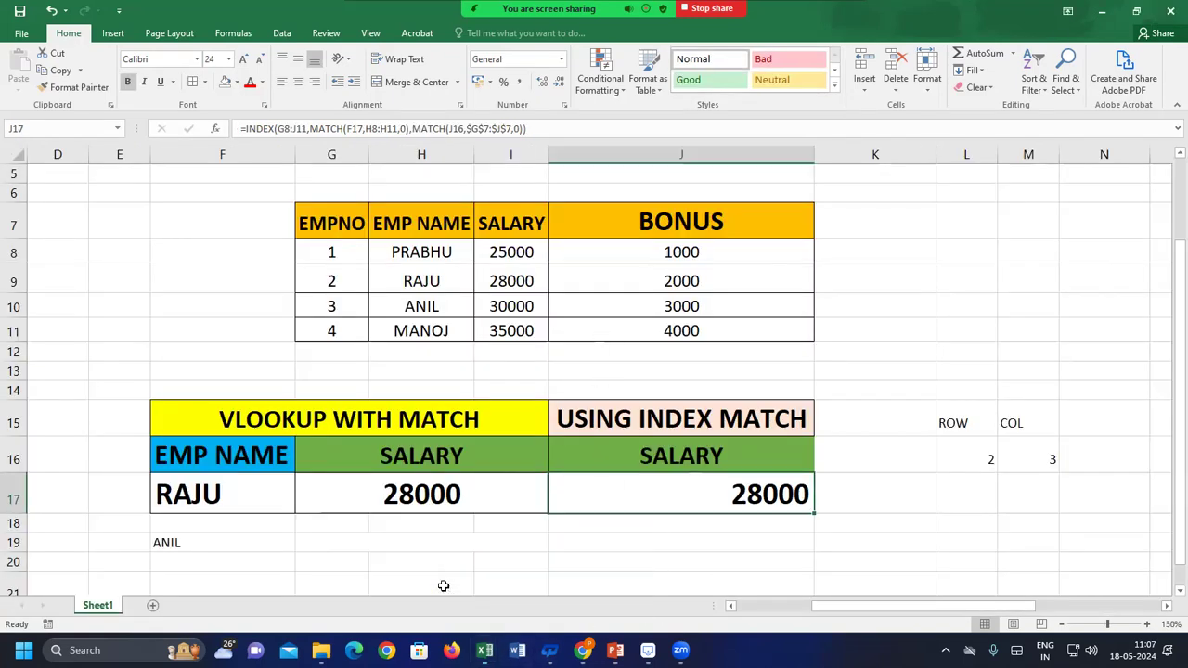
click(168, 542)
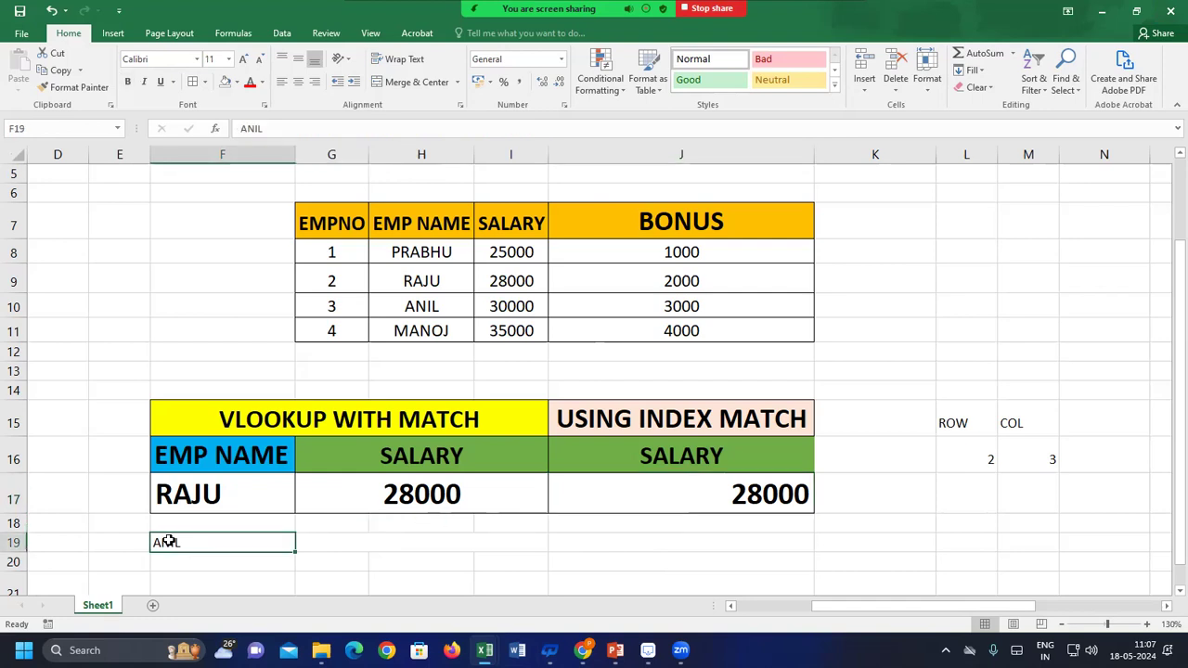
click(734, 491)
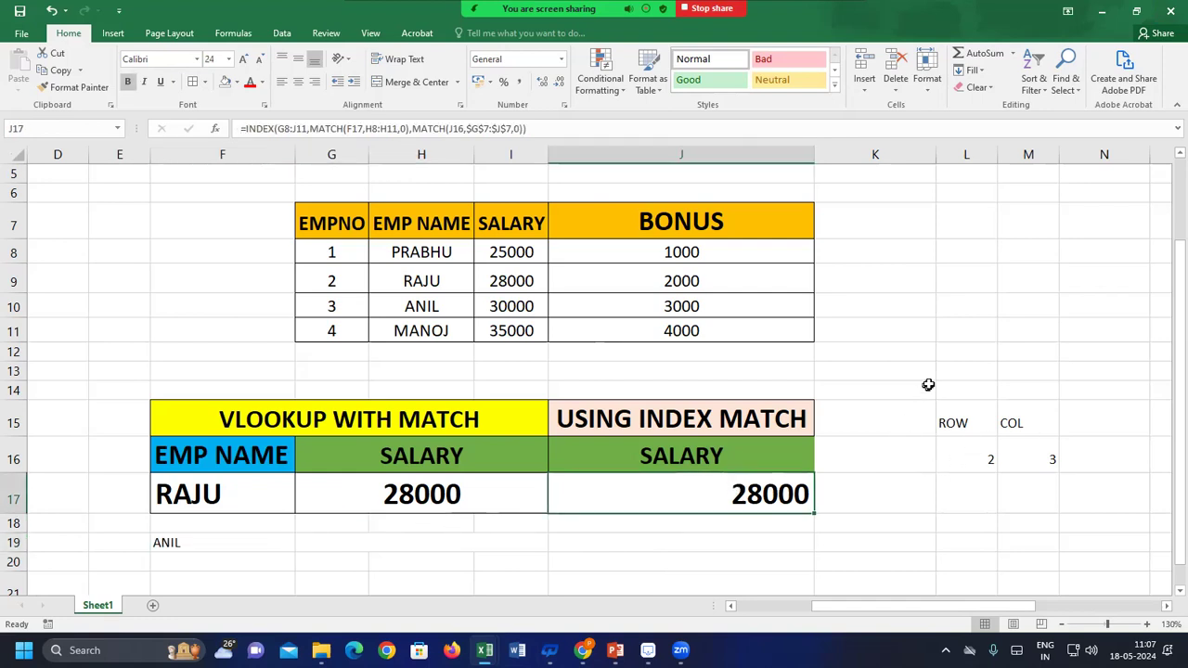
click(970, 284)
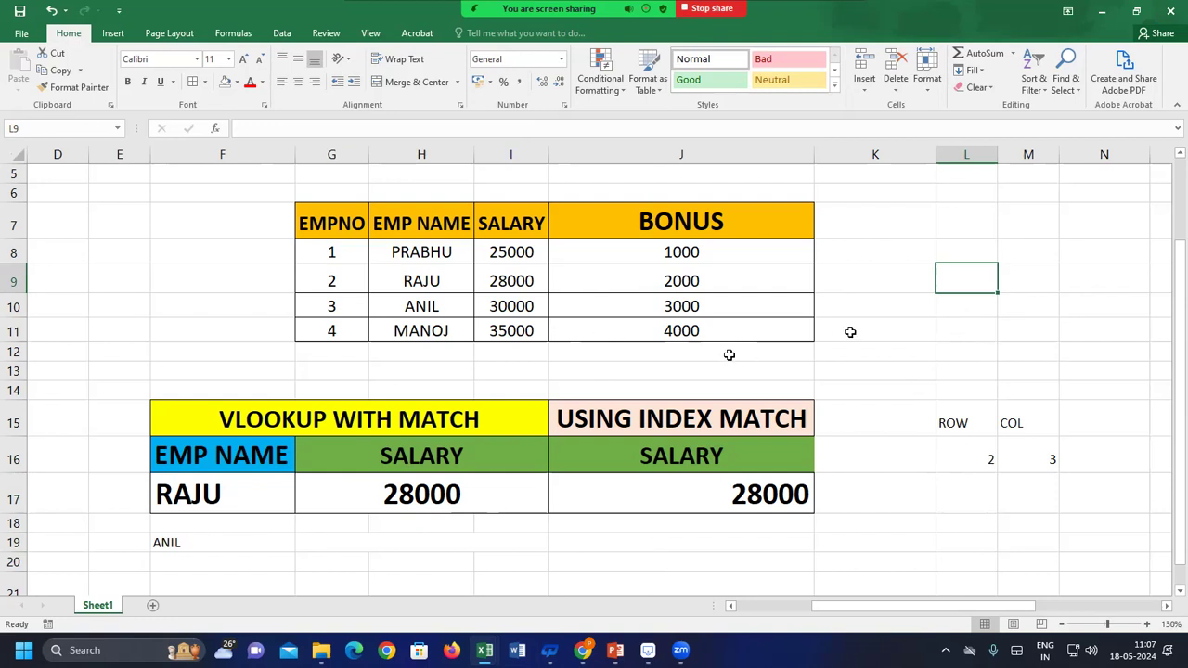
click(521, 281)
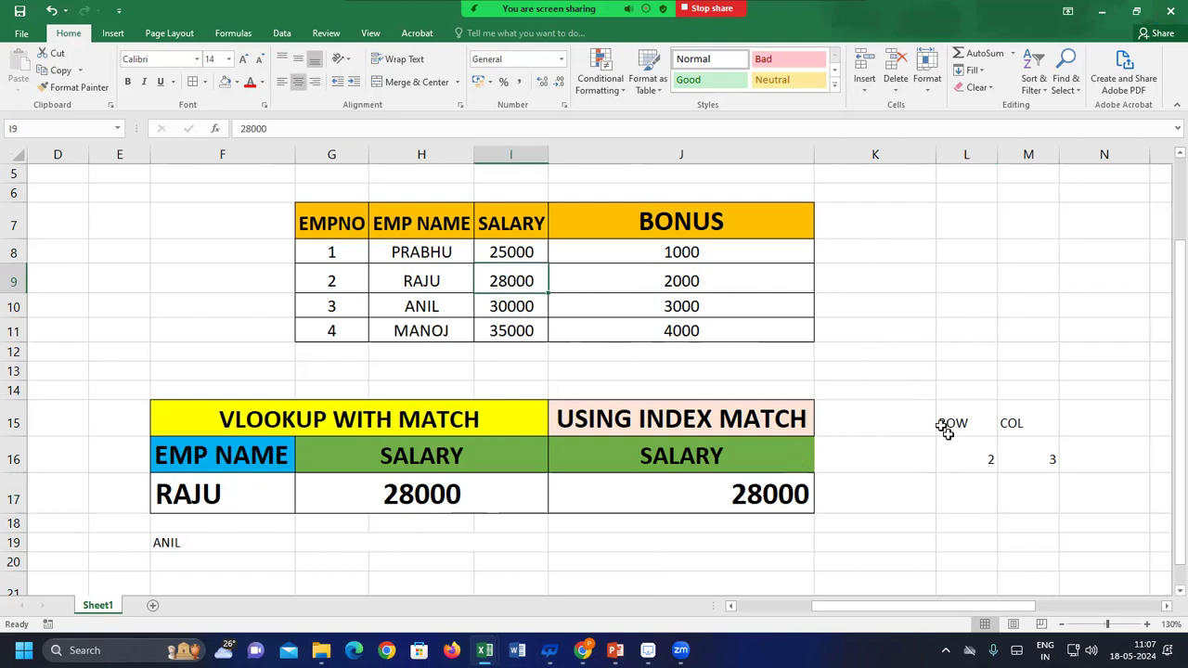
Enter an INDEX formula in L9 on the array H8:J11 with row number 2 and column number 2.
click(957, 287)
text(=)
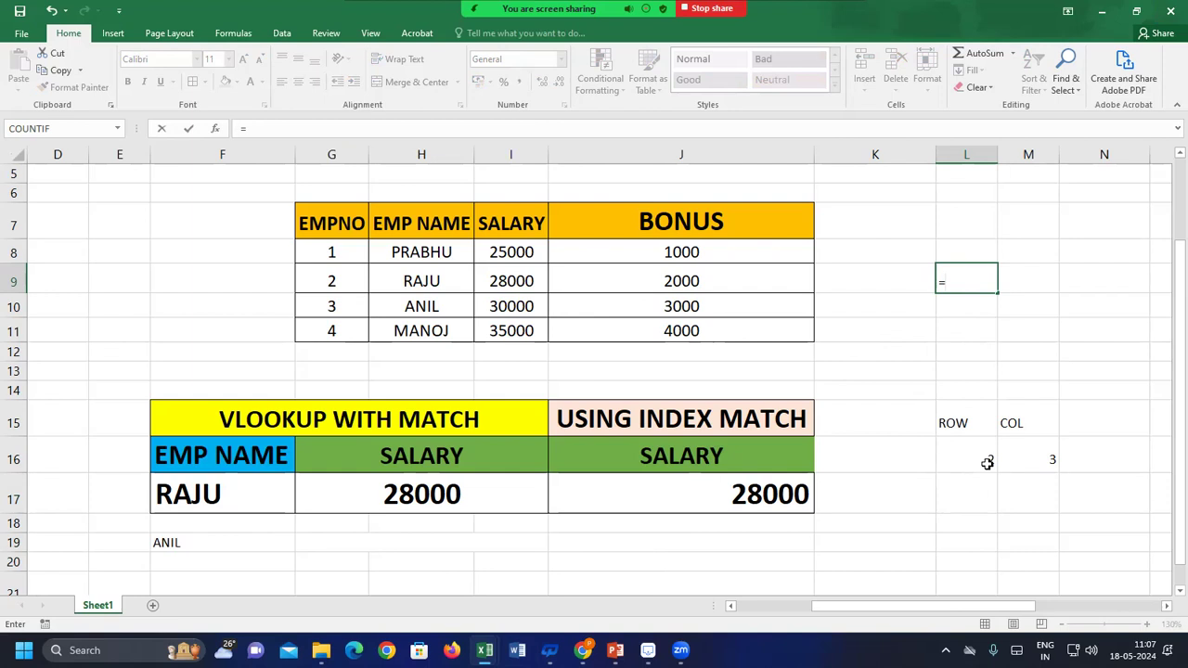
text(INDEX()
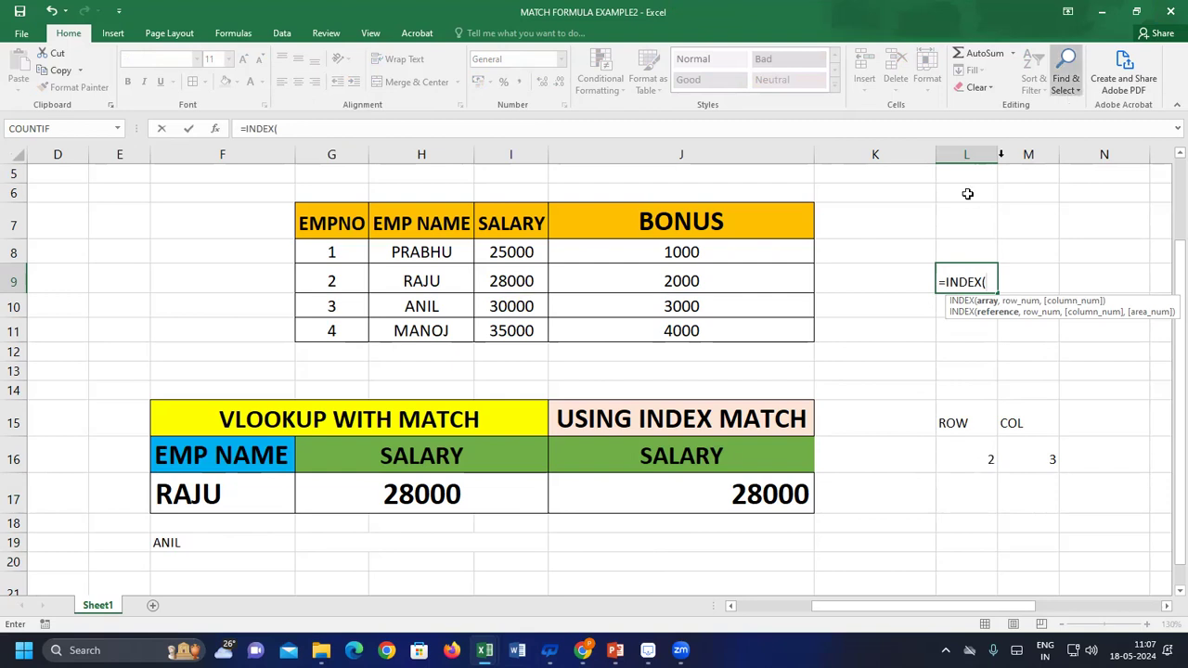
drag(443, 257, 658, 327)
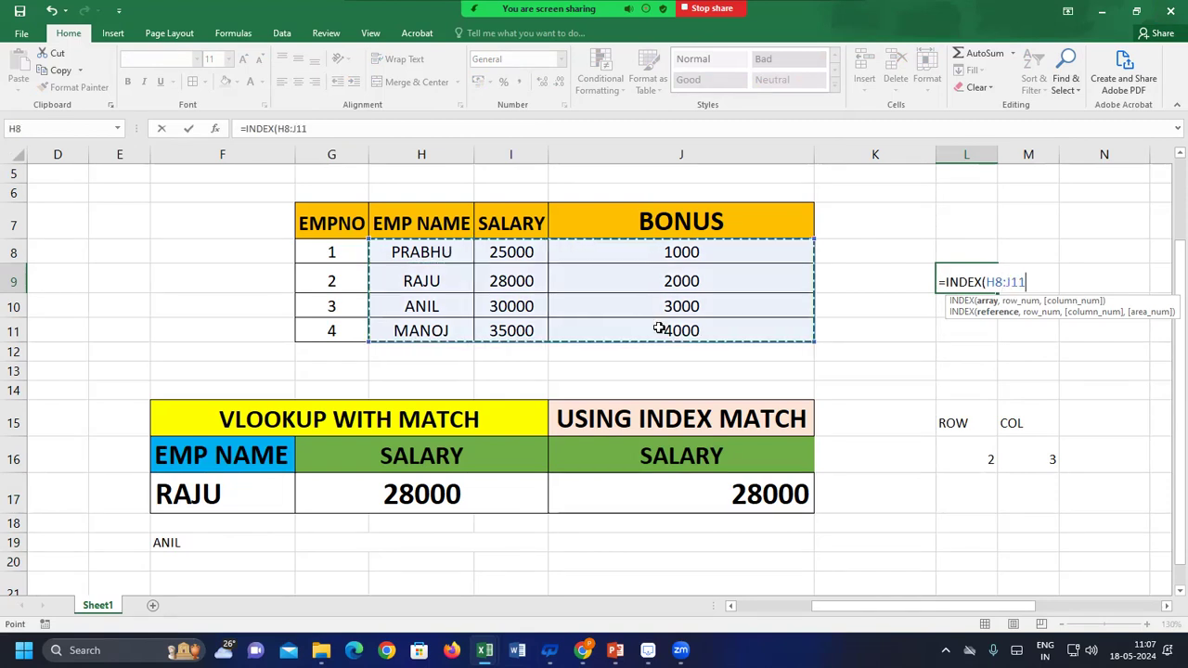
text(,)
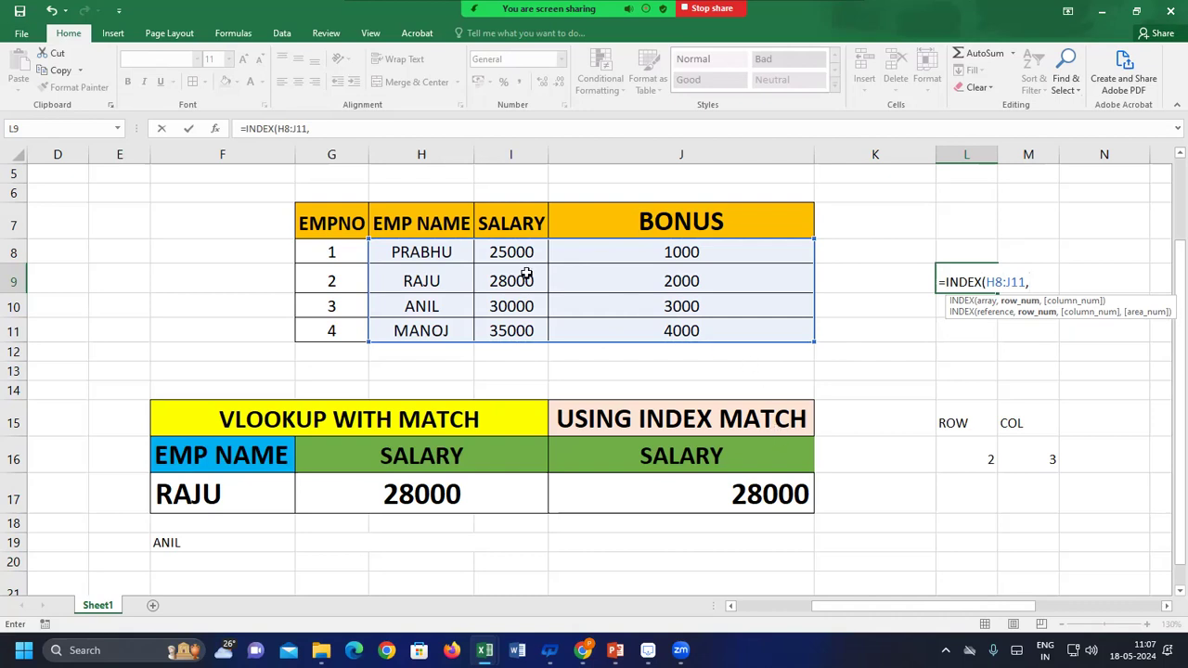
text(2)
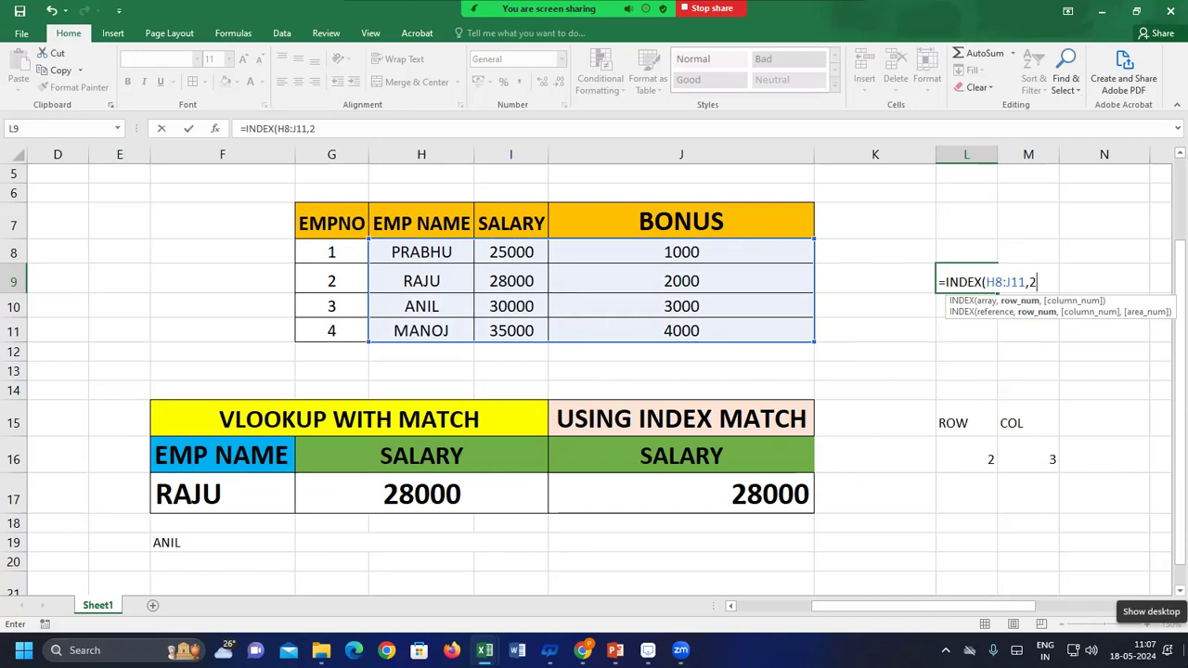
text(,)
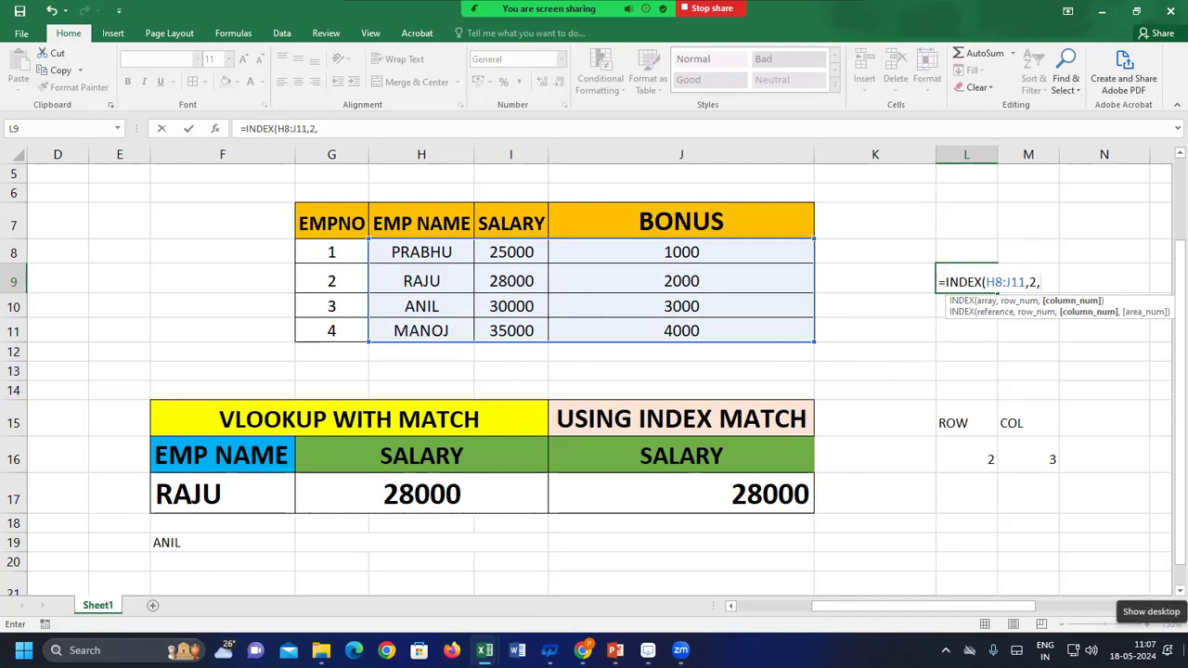
text(2)
key(Return)
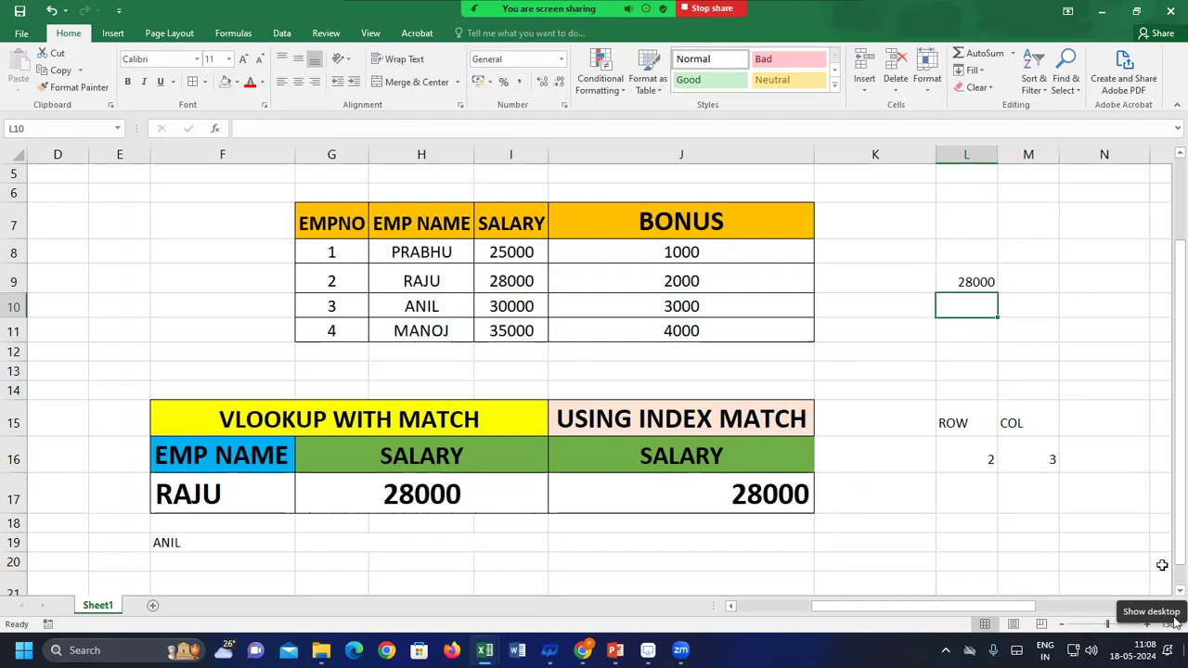
Enter the first employee's name from the table in K9, beside the INDEX formula.
click(901, 281)
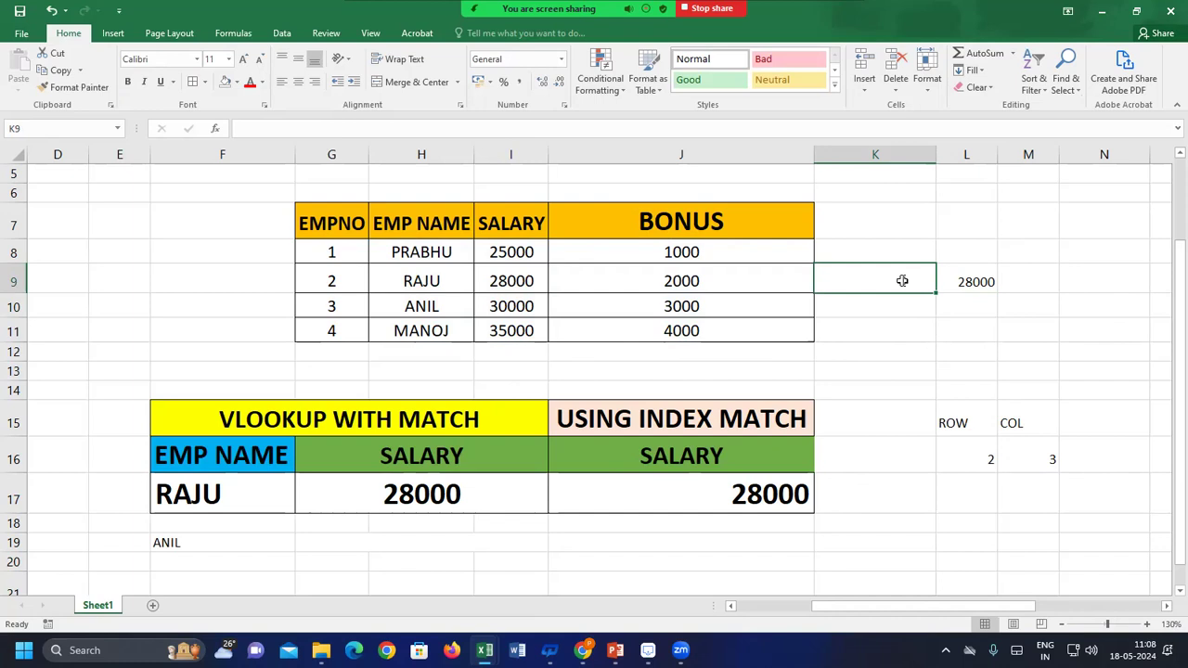
text(PRABHU)
key(Return)
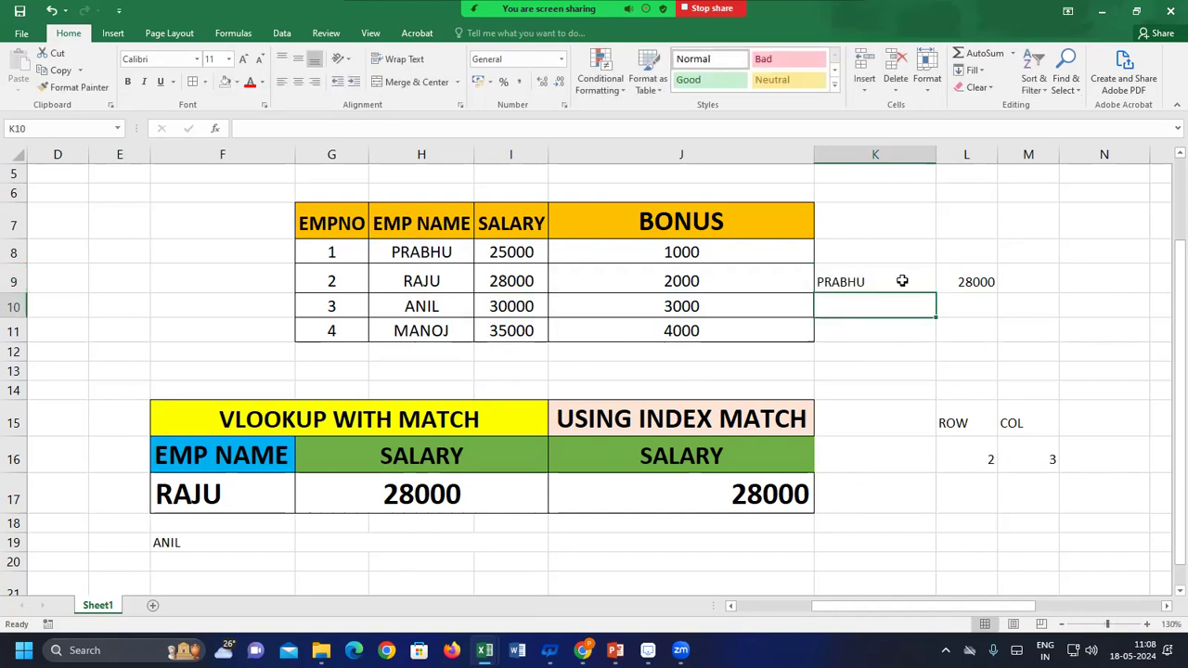
Examine the arguments of the INDEX formula in L9 against the employee name in K9.
click(973, 274)
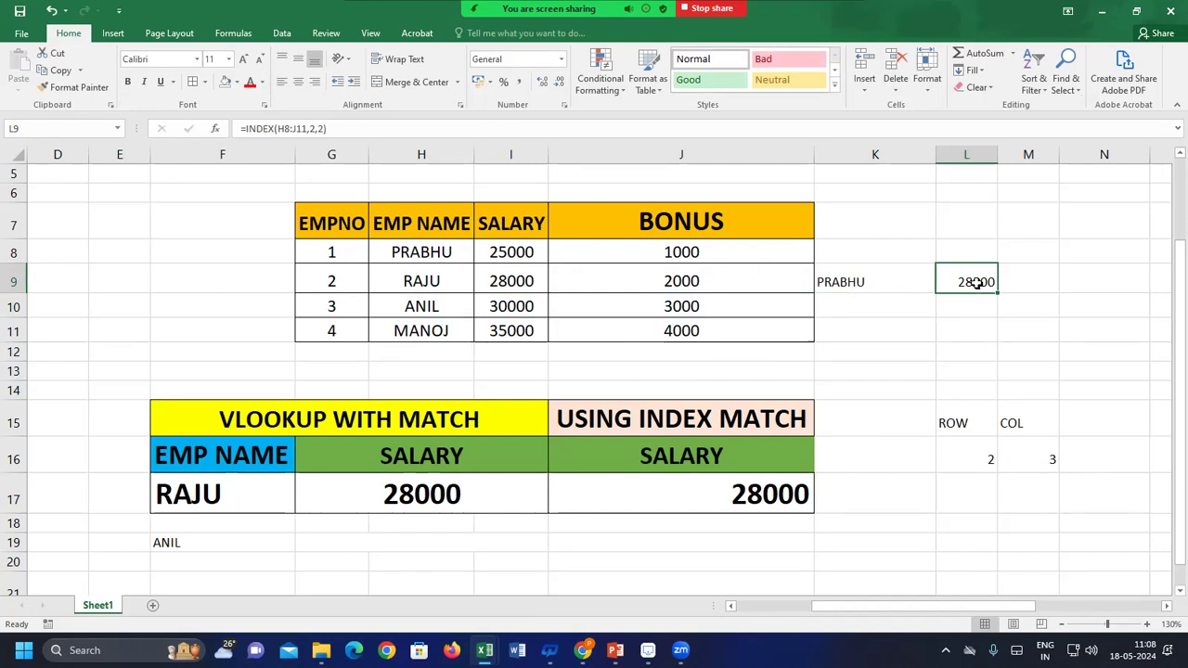
click(840, 285)
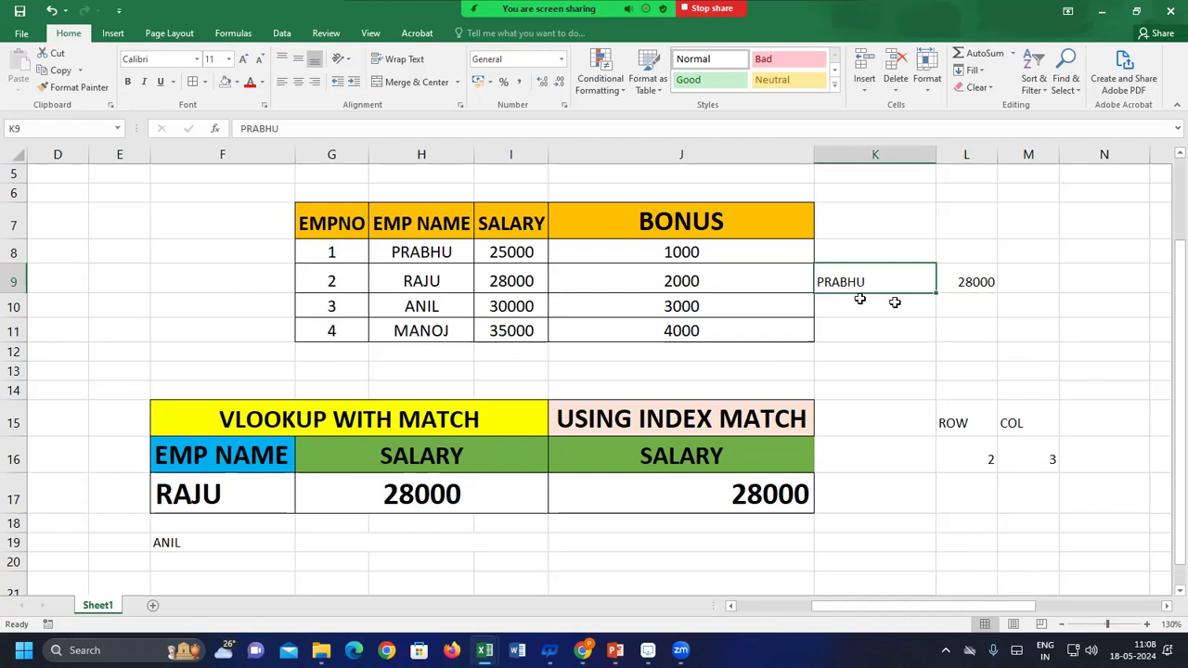
click(962, 291)
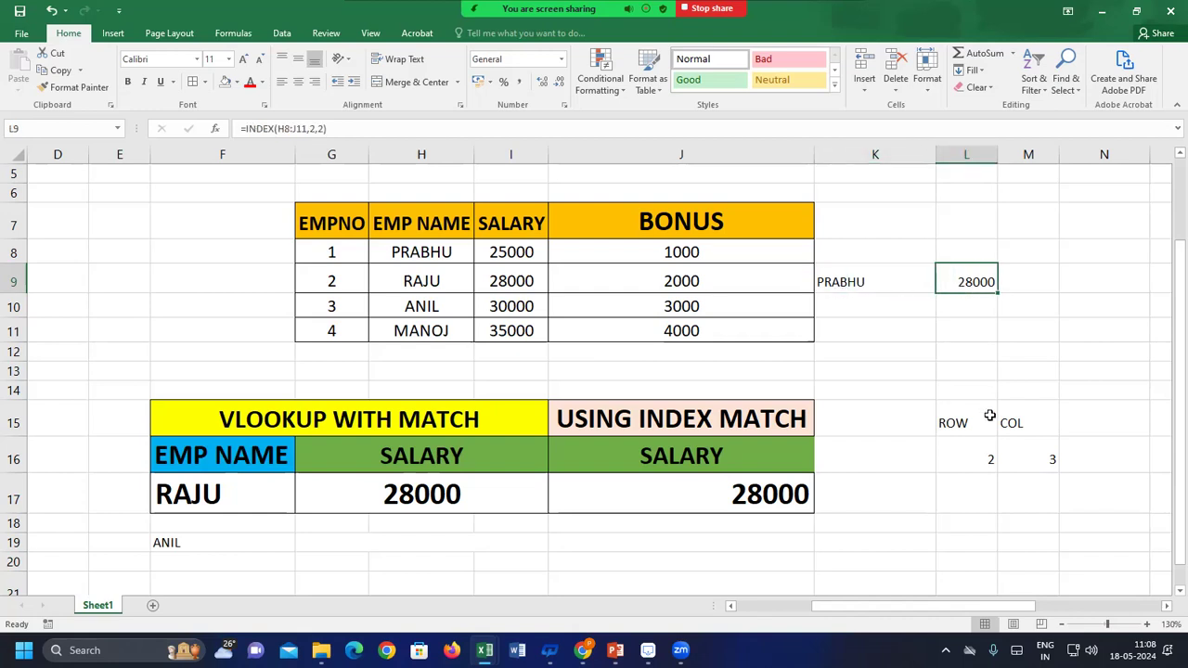
double_click(965, 282)
click(1002, 351)
click(971, 274)
double_click(972, 280)
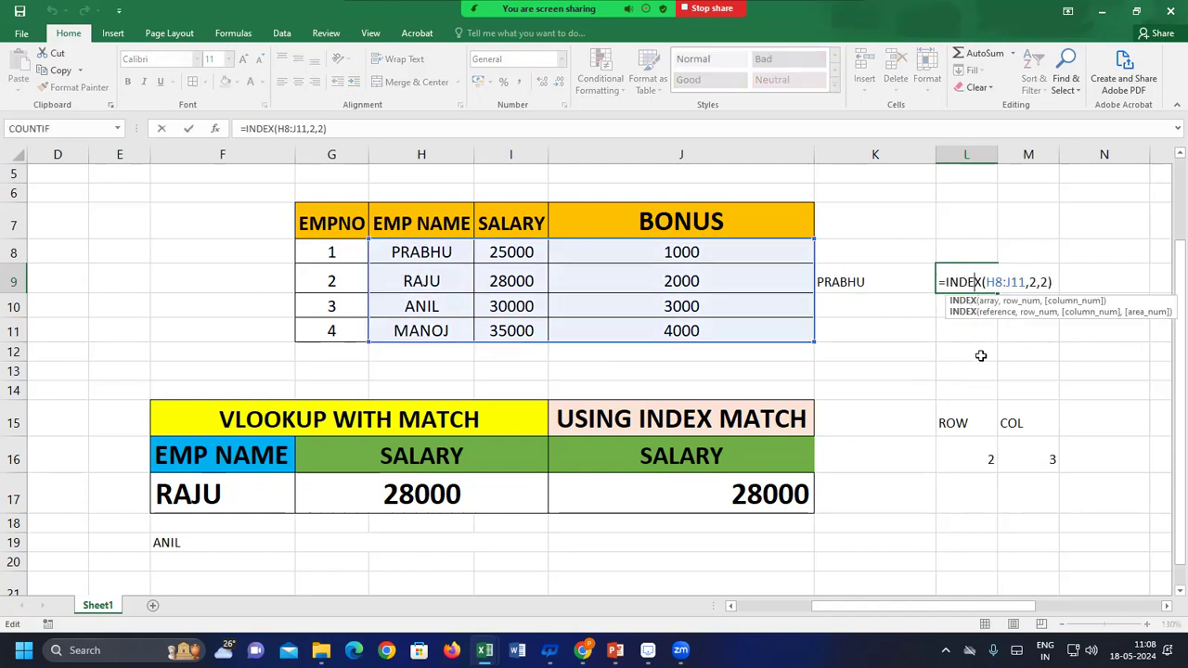
click(979, 354)
click(978, 272)
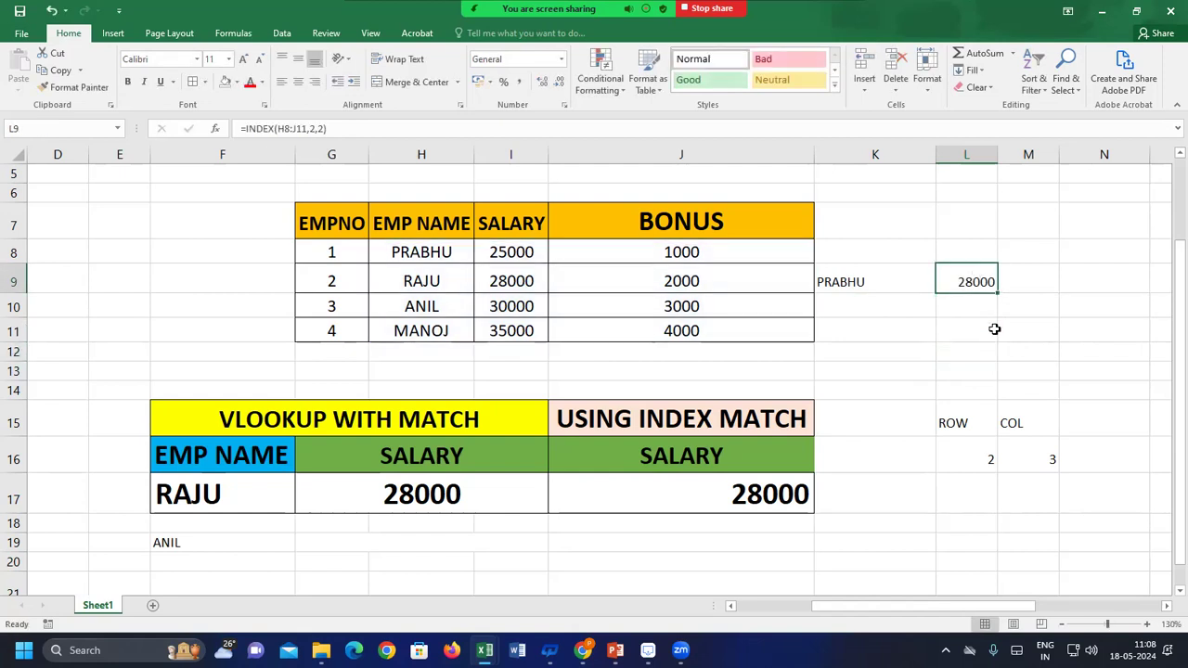
Replace the fixed row number in L9's INDEX formula with MATCH(K9,H8:H11,0), keeping column number 2.
double_click(981, 274)
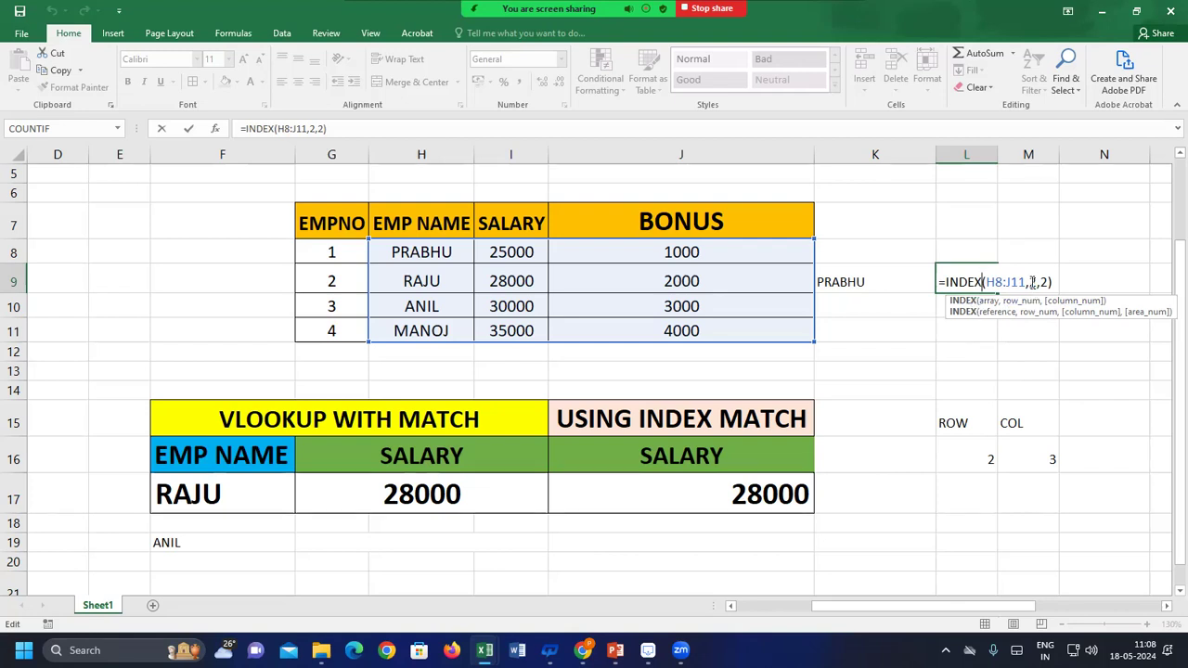
click(1031, 282)
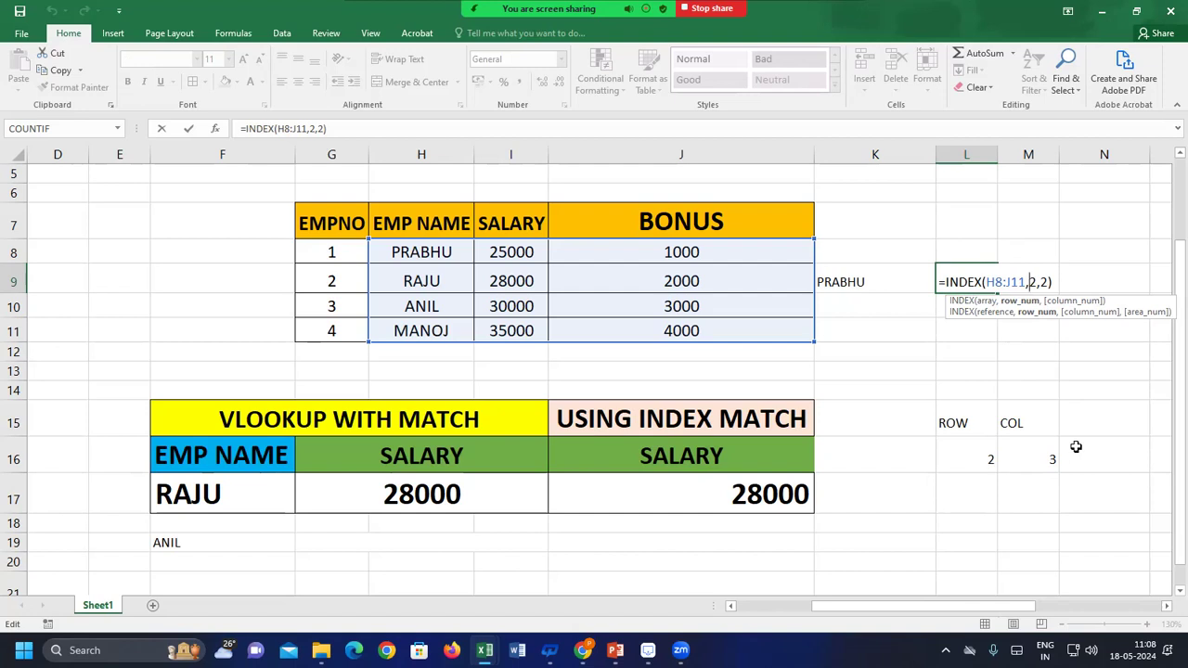
key(Delete)
text(MATCH)
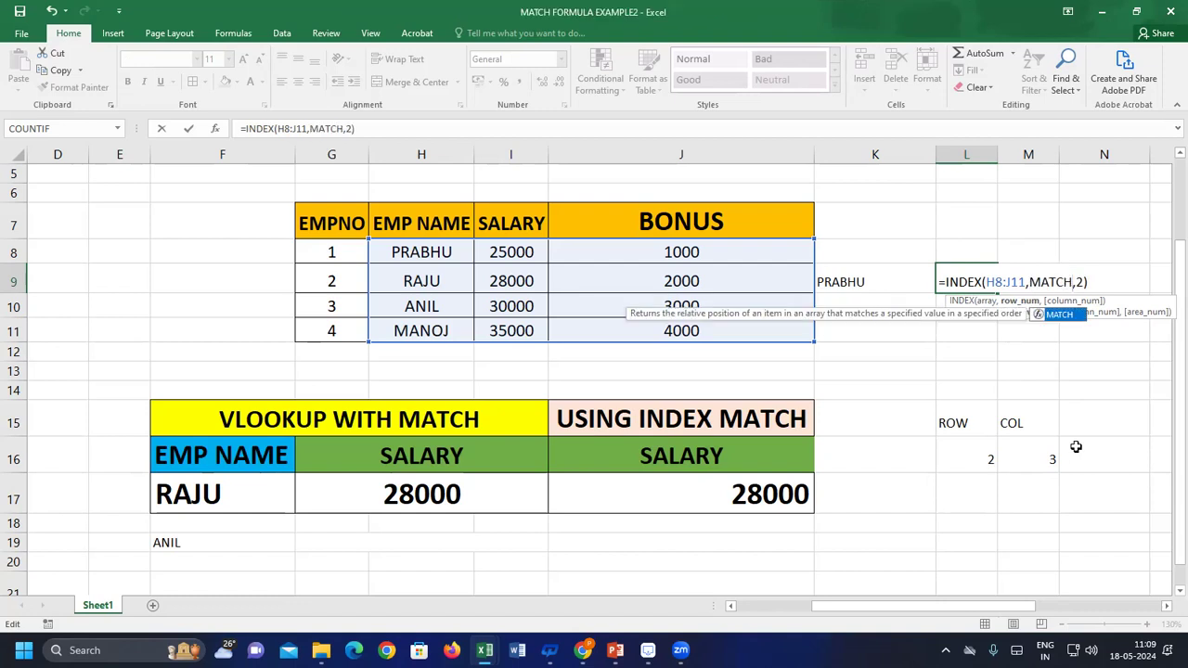
text(()
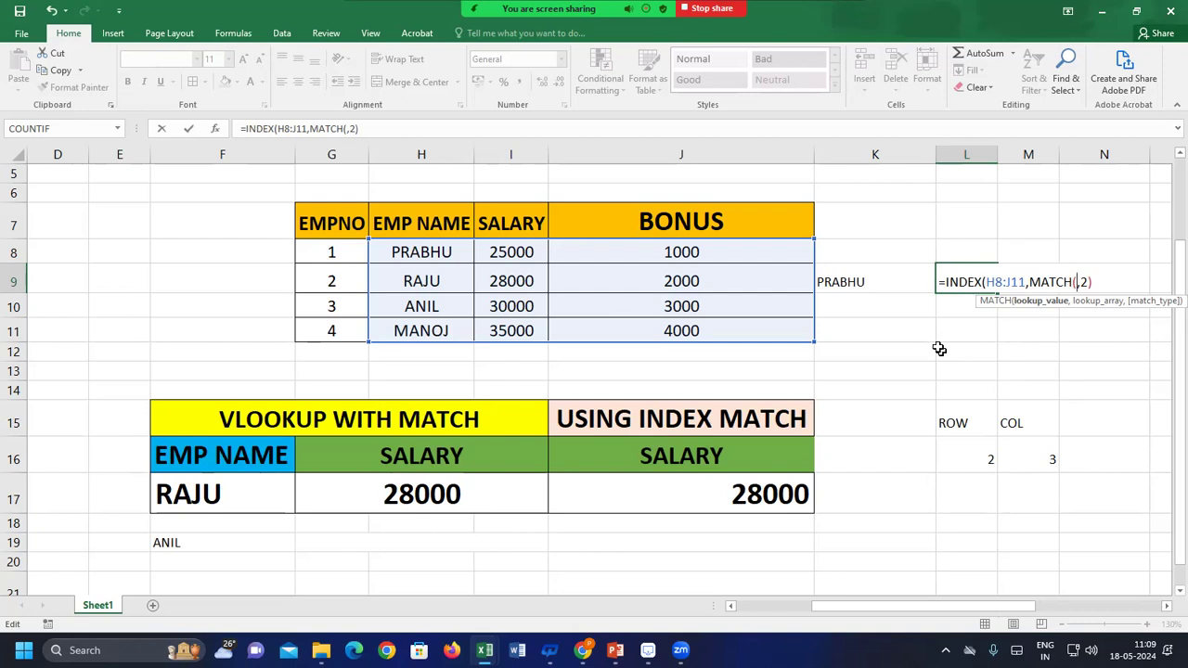
click(908, 279)
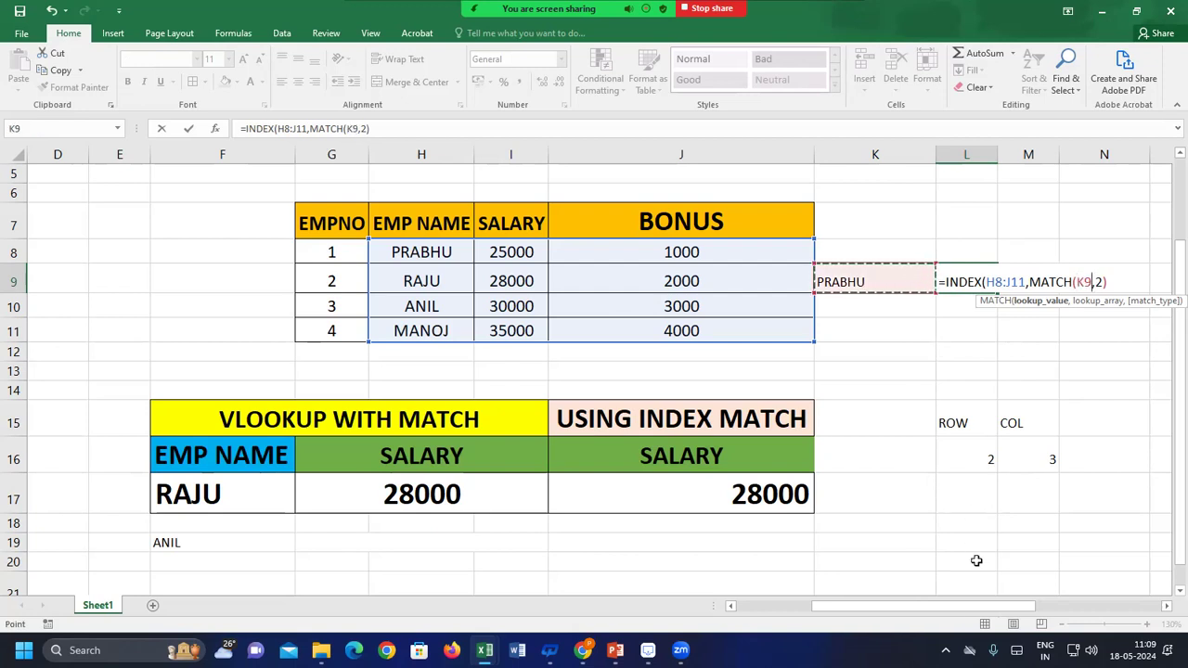
text(,)
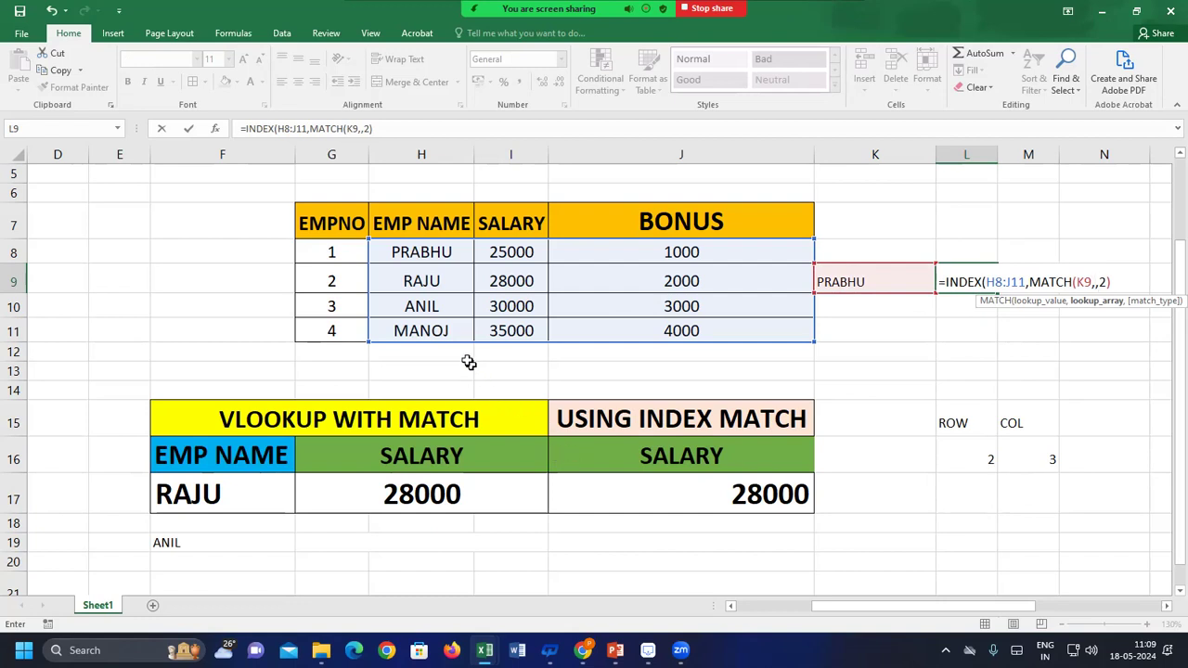
drag(423, 251, 437, 320)
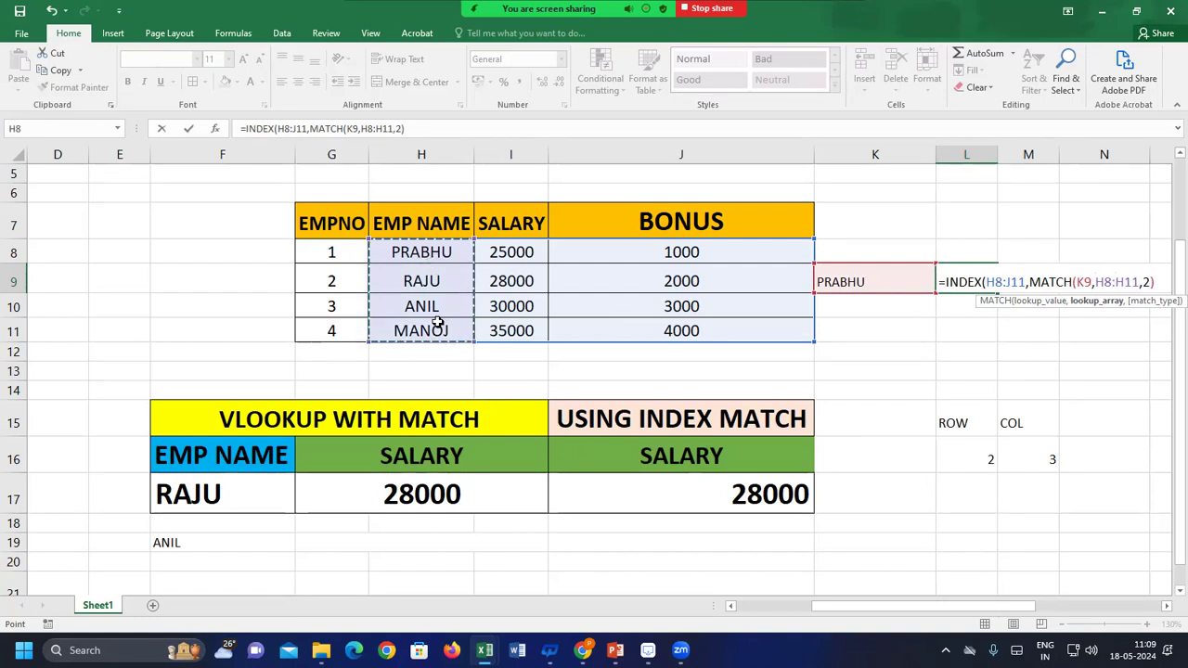
text(,0))
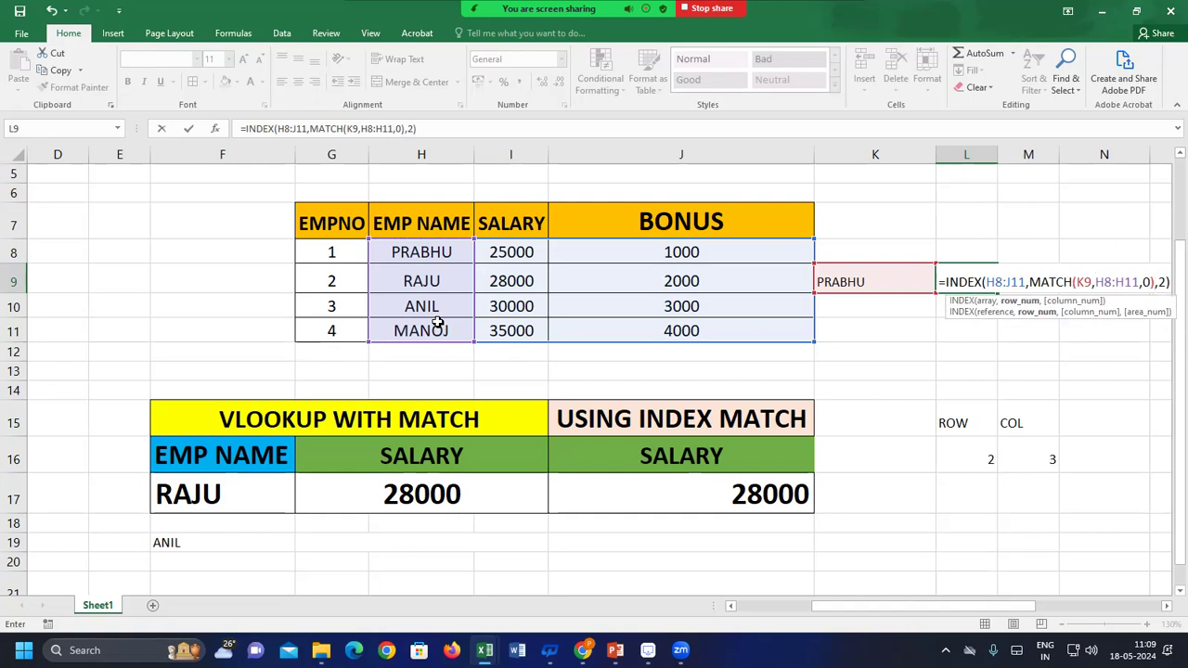
text(,2))
key(Return)
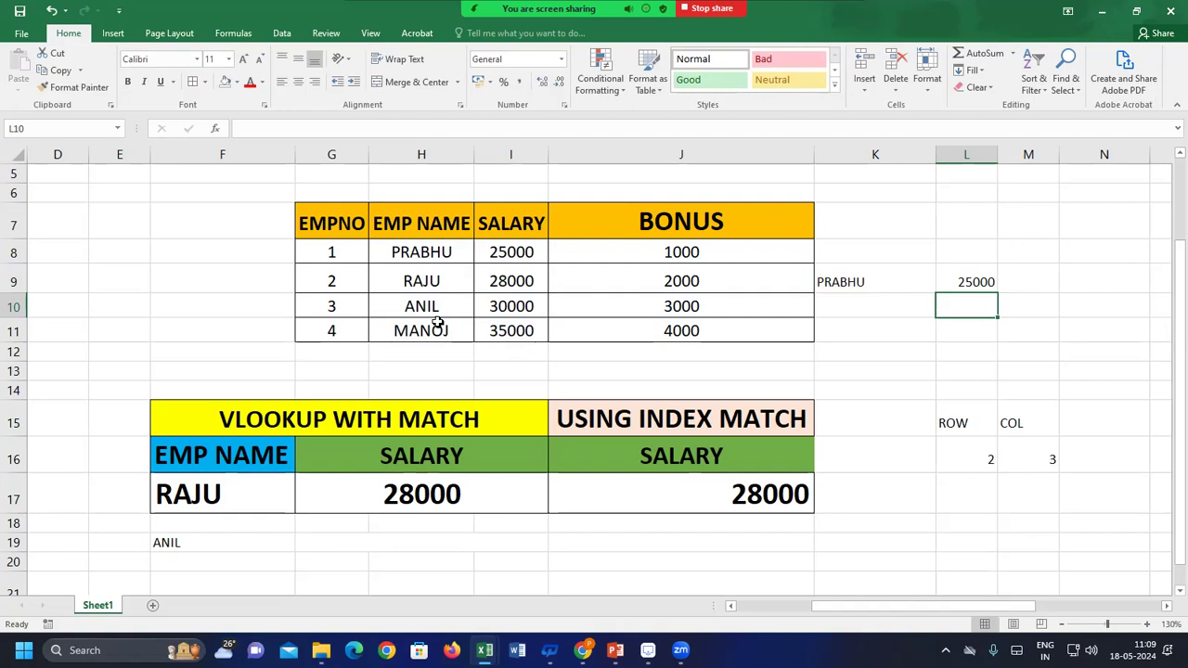
Change the lookup name in K9 to the second employee in the table.
click(877, 279)
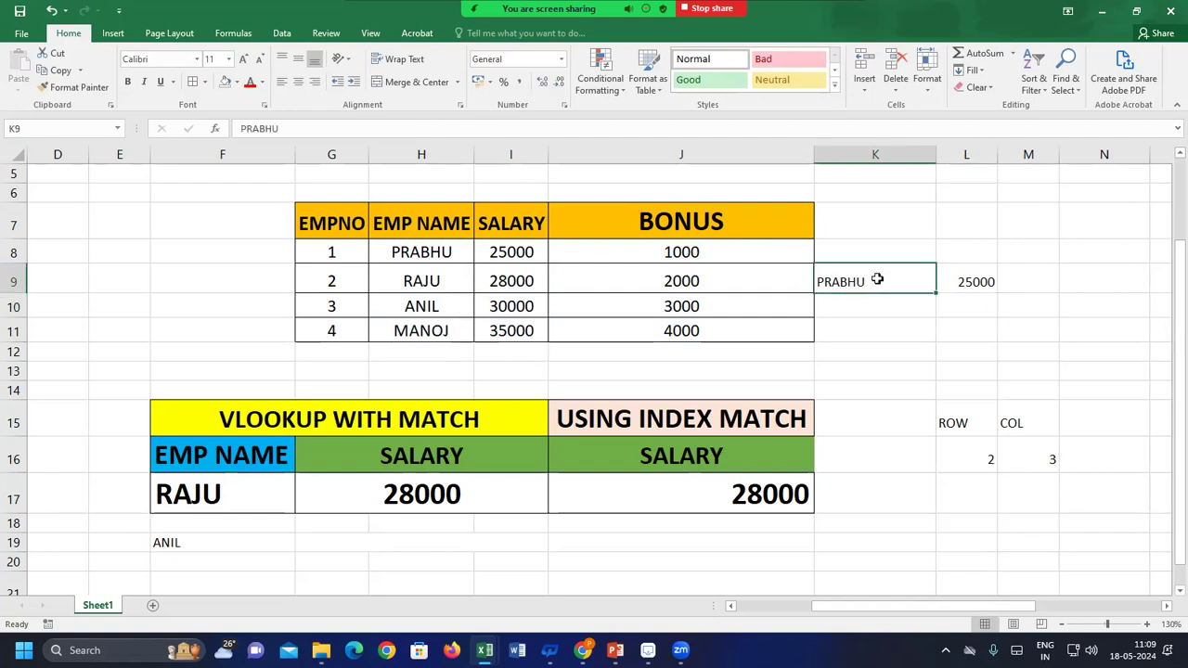
text(PRA)
key(BackSpace)
key(BackSpace)
key(BackSpace)
text(RAJU)
key(Return)
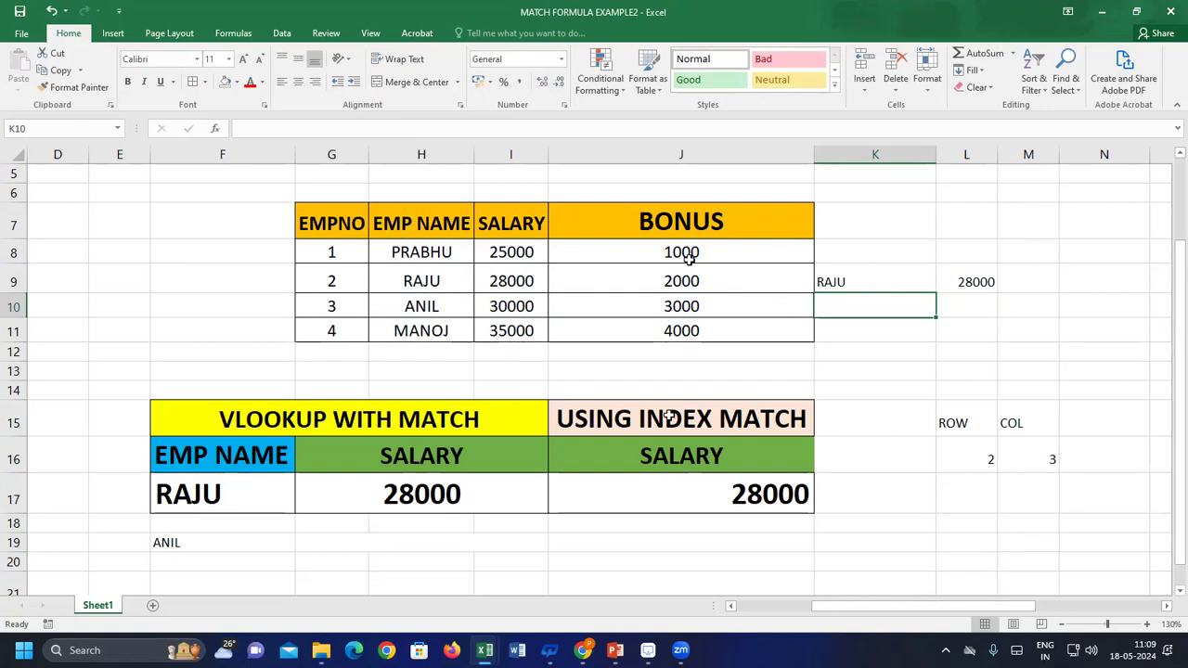
Set the result heading in J16 to BONUS and review the INDEX MATCH formula in J17.
click(683, 456)
drag(680, 464, 680, 457)
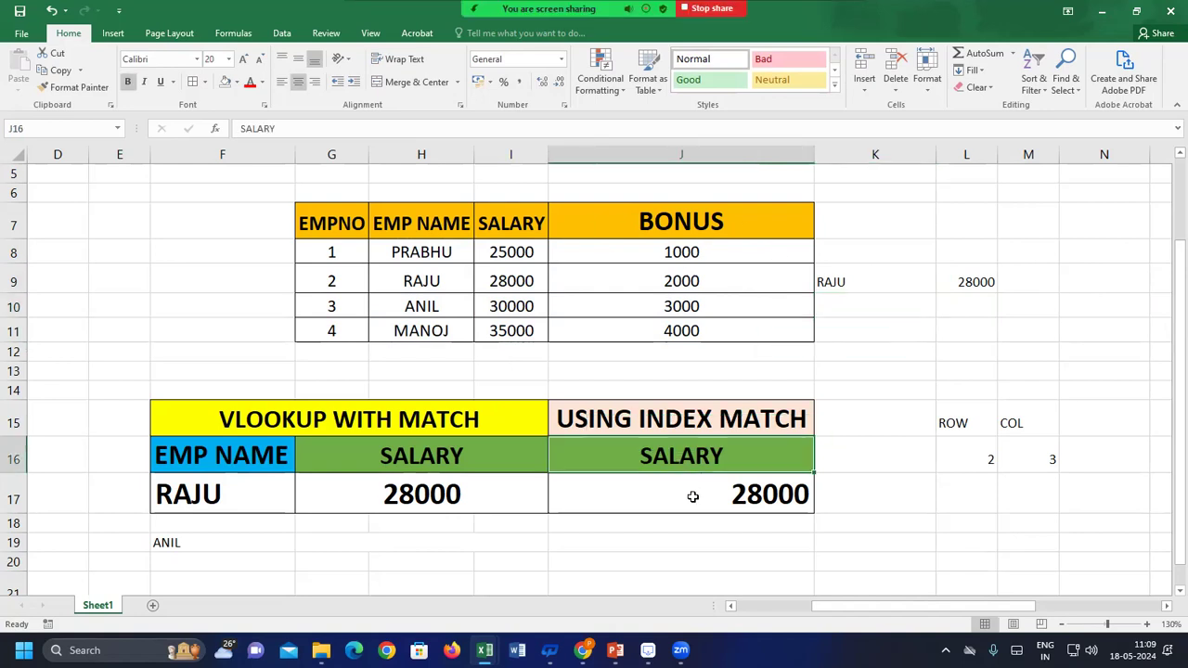
click(691, 496)
click(700, 456)
text(BONUS)
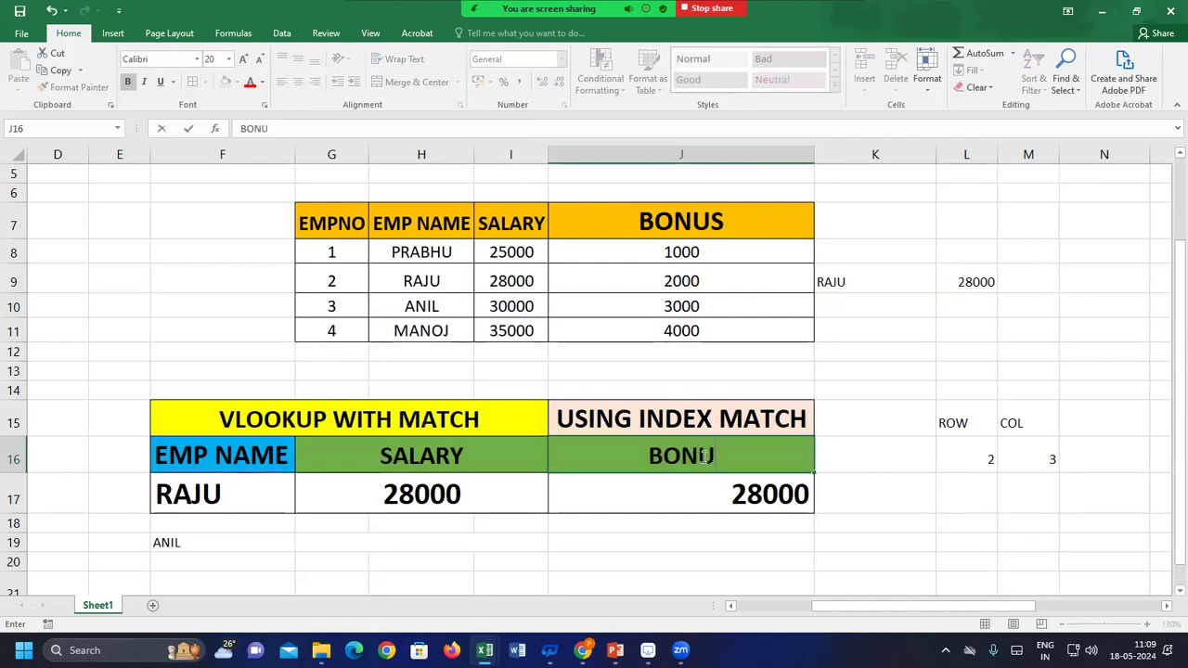
key(Return)
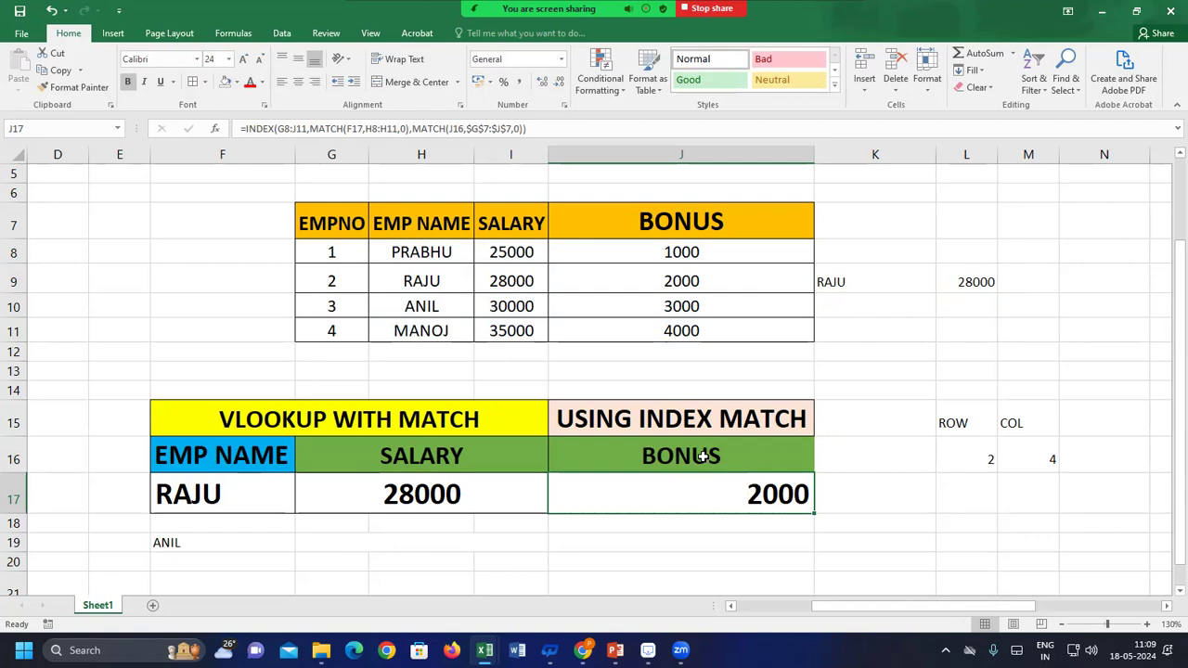
double_click(745, 492)
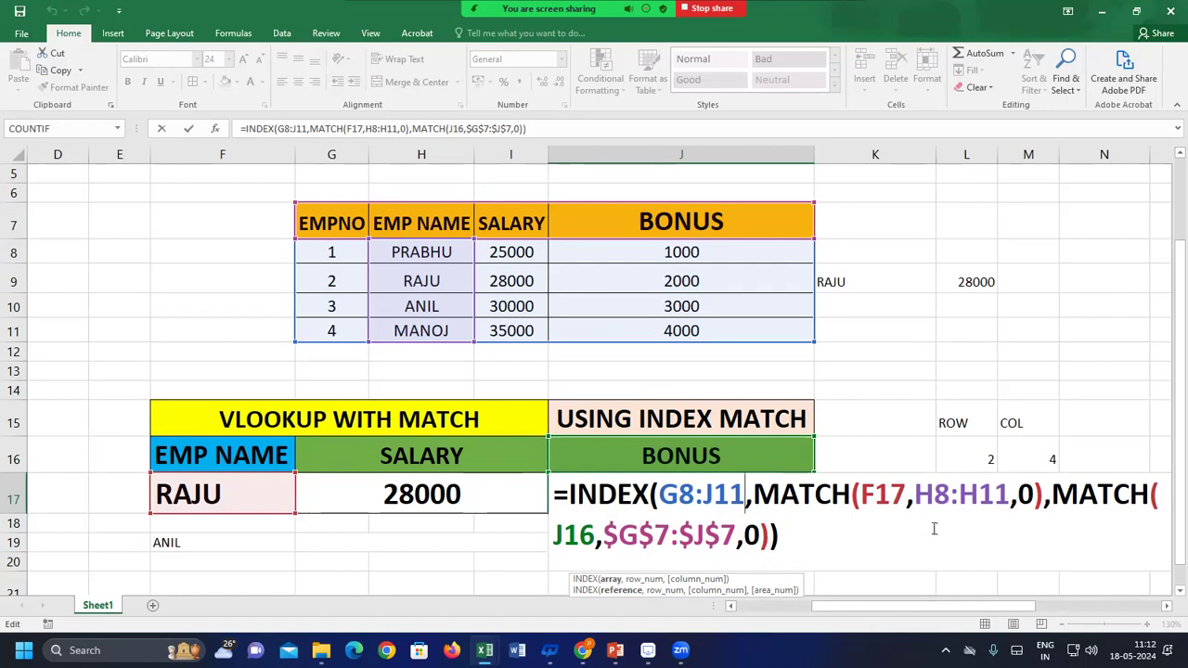
key(Return)
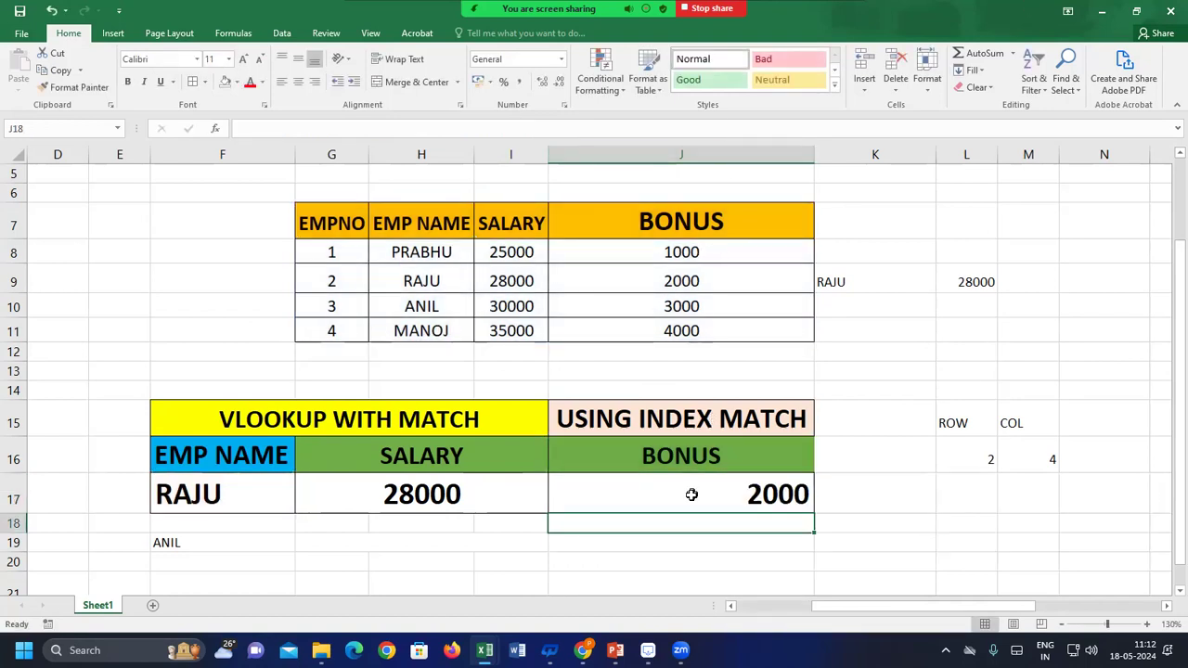
Set the result heading in J16 to SALARY and check the row MATCH formula in L16.
click(707, 467)
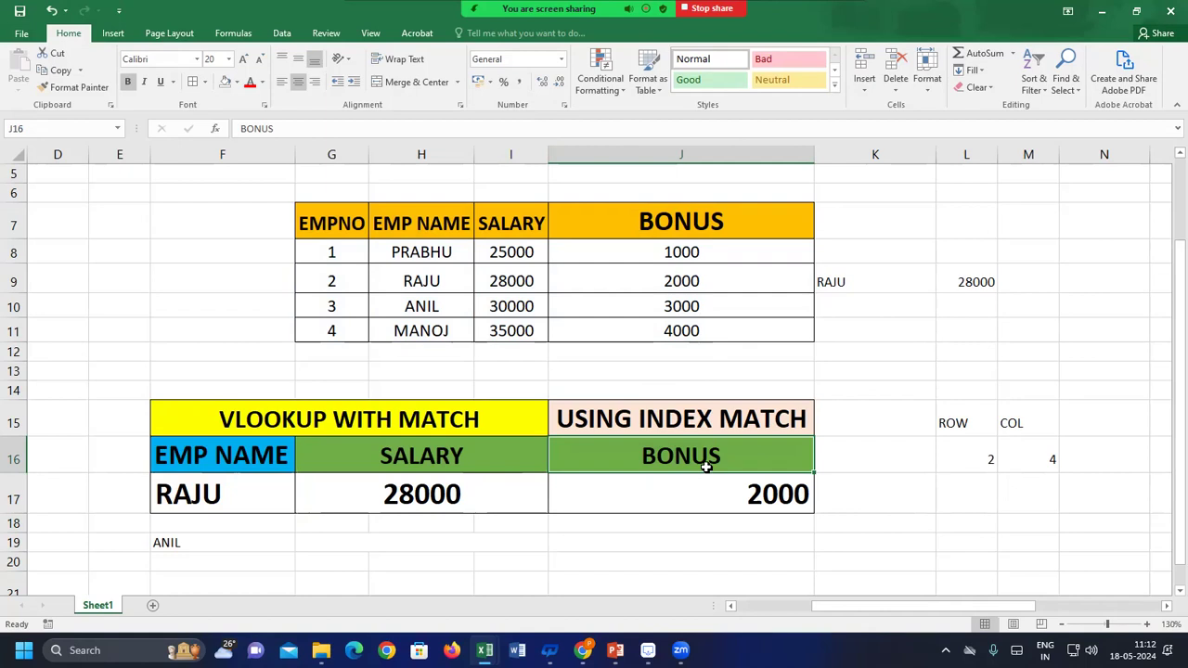
text(SALARY)
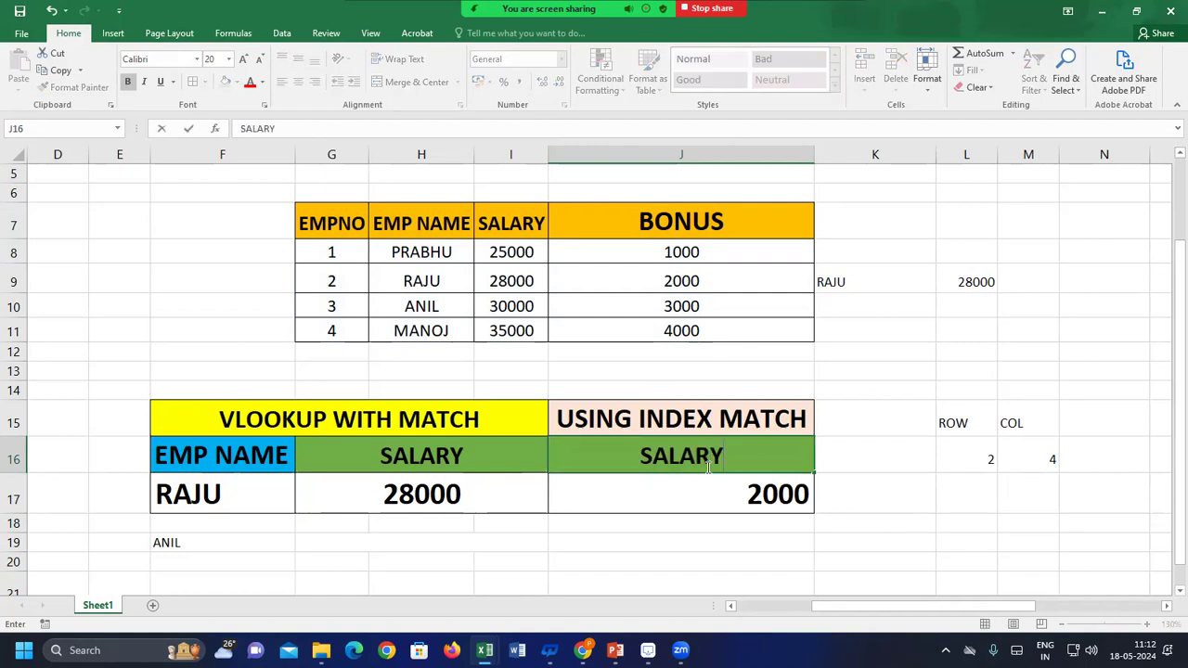
key(Return)
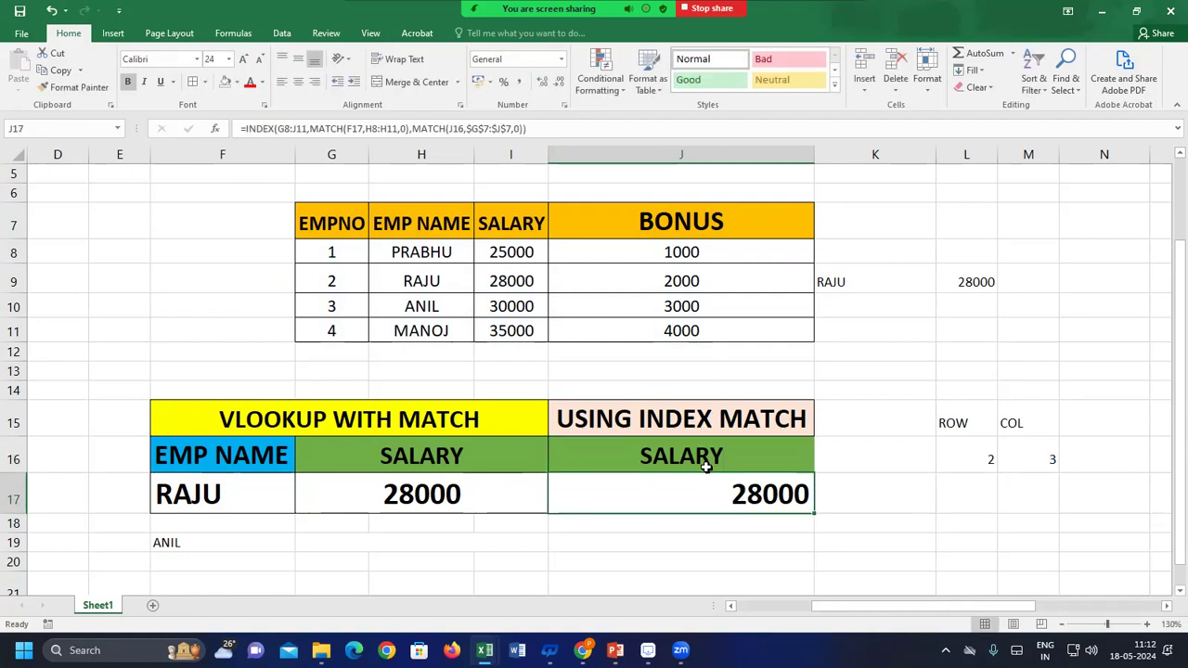
click(962, 422)
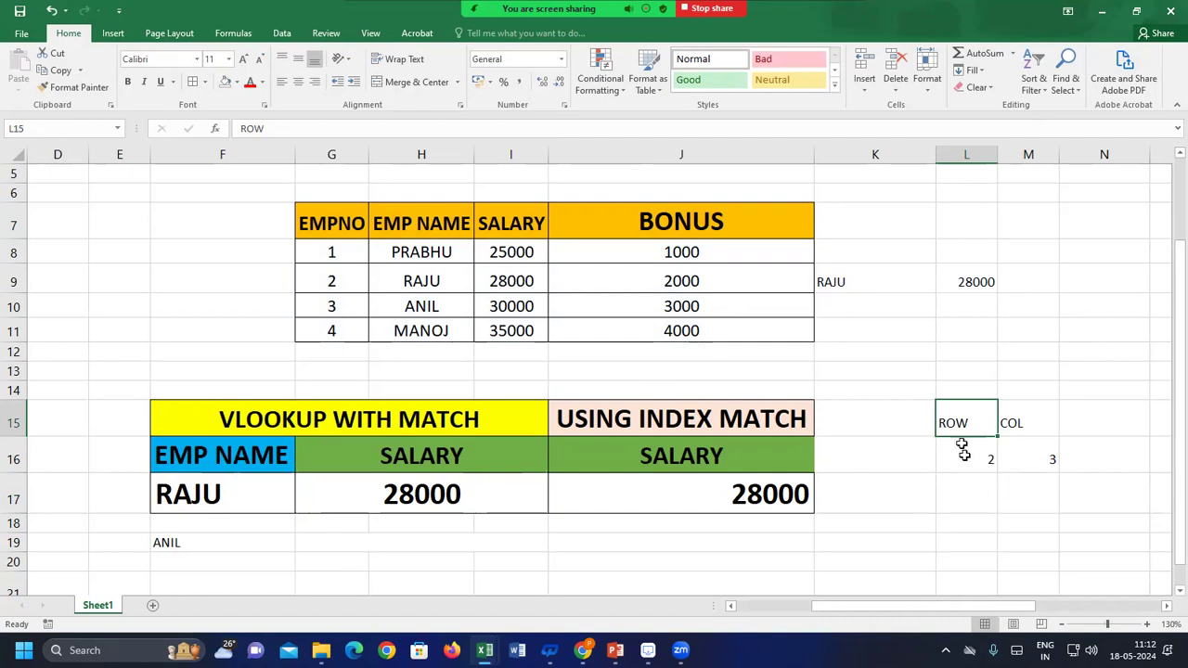
click(956, 461)
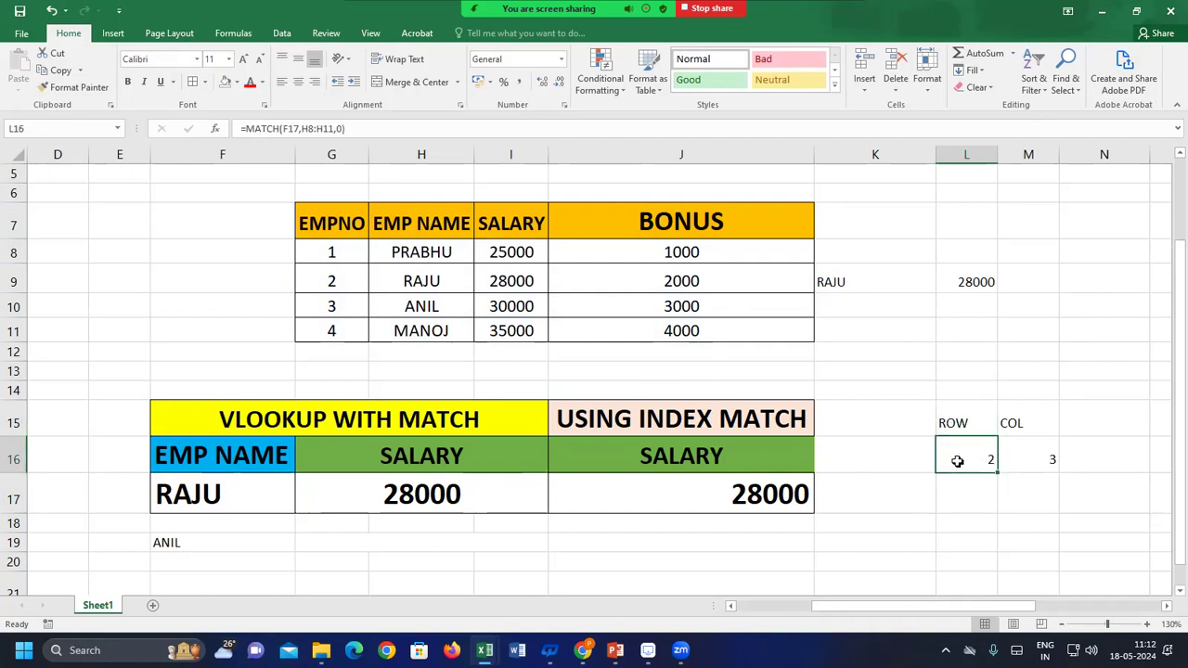
Check the column MATCH formula in M16 and clear the row MATCH formula from L16.
click(1052, 457)
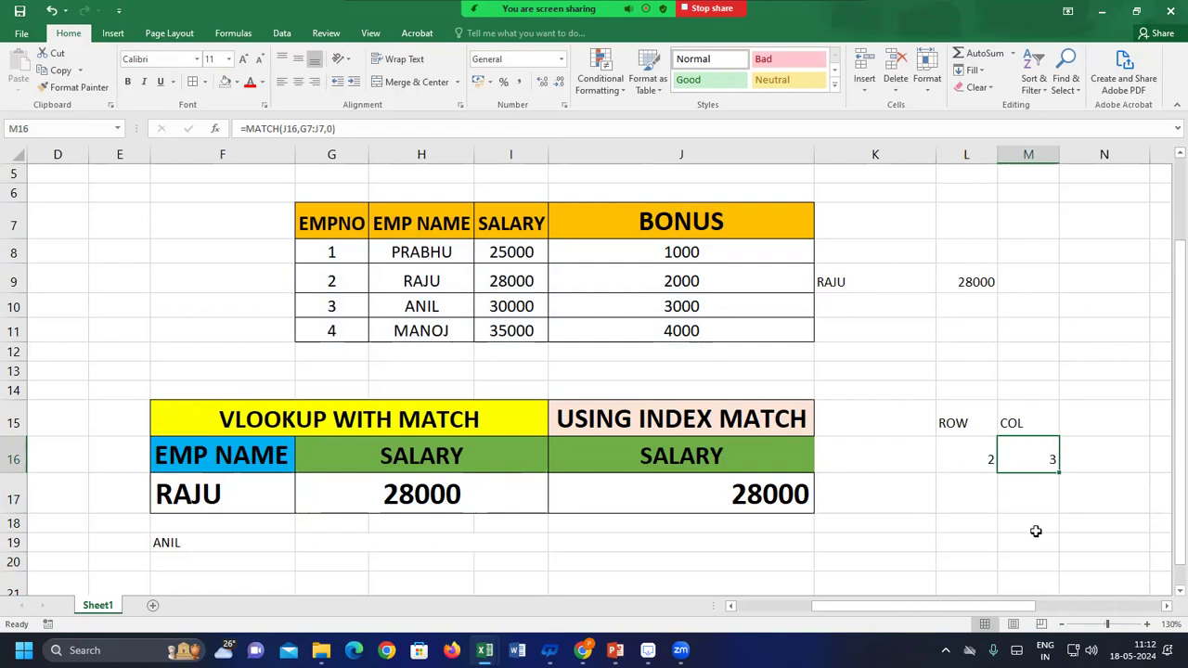
click(967, 462)
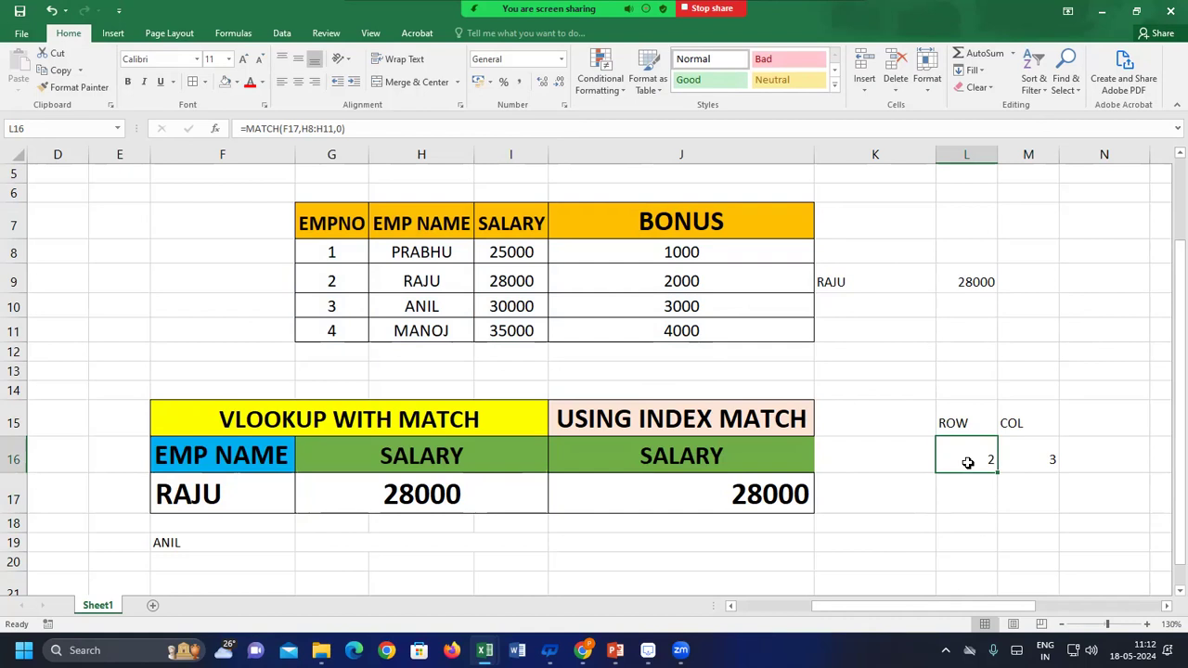
key(Delete)
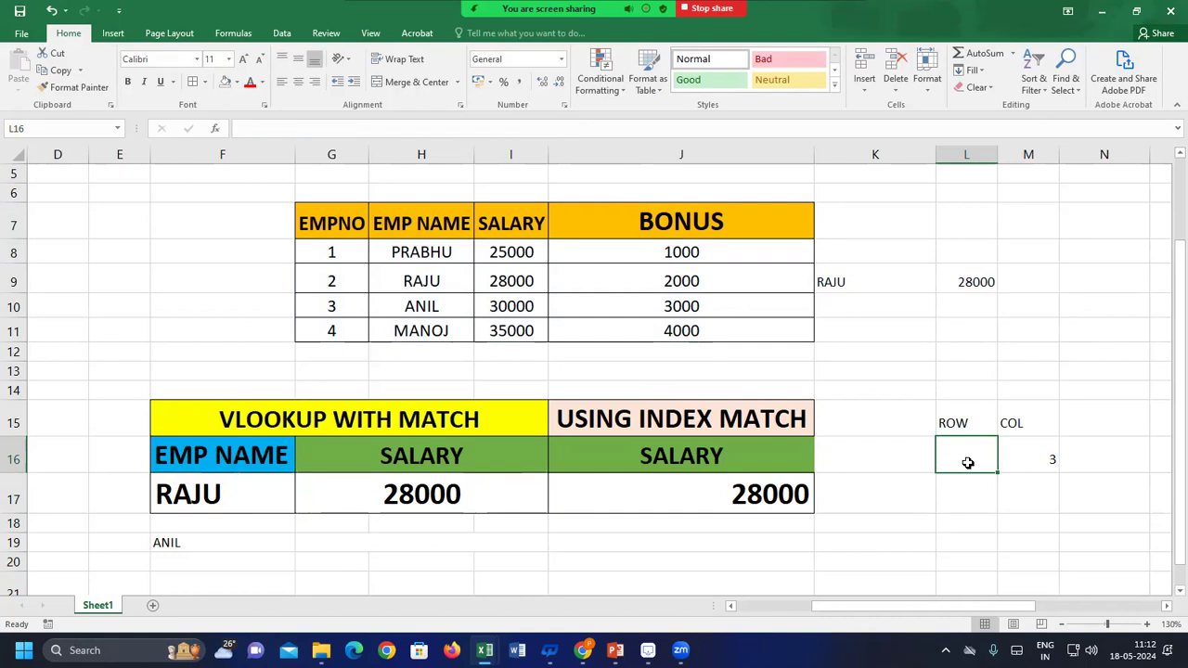
text(=)
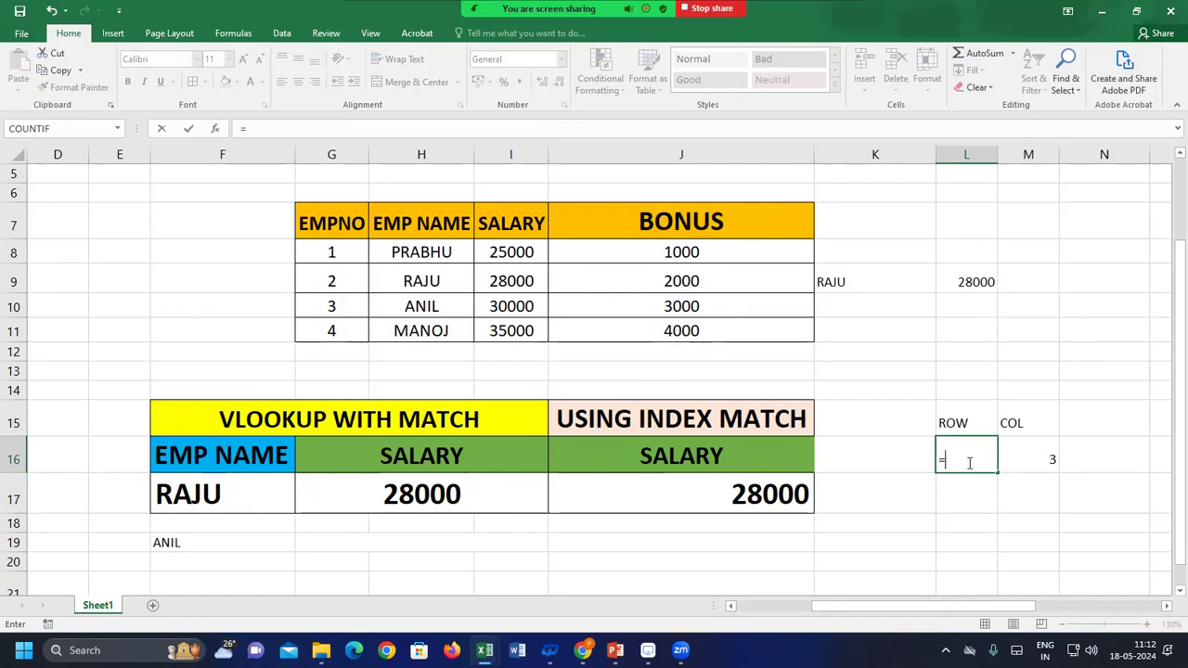
text(MATCH()
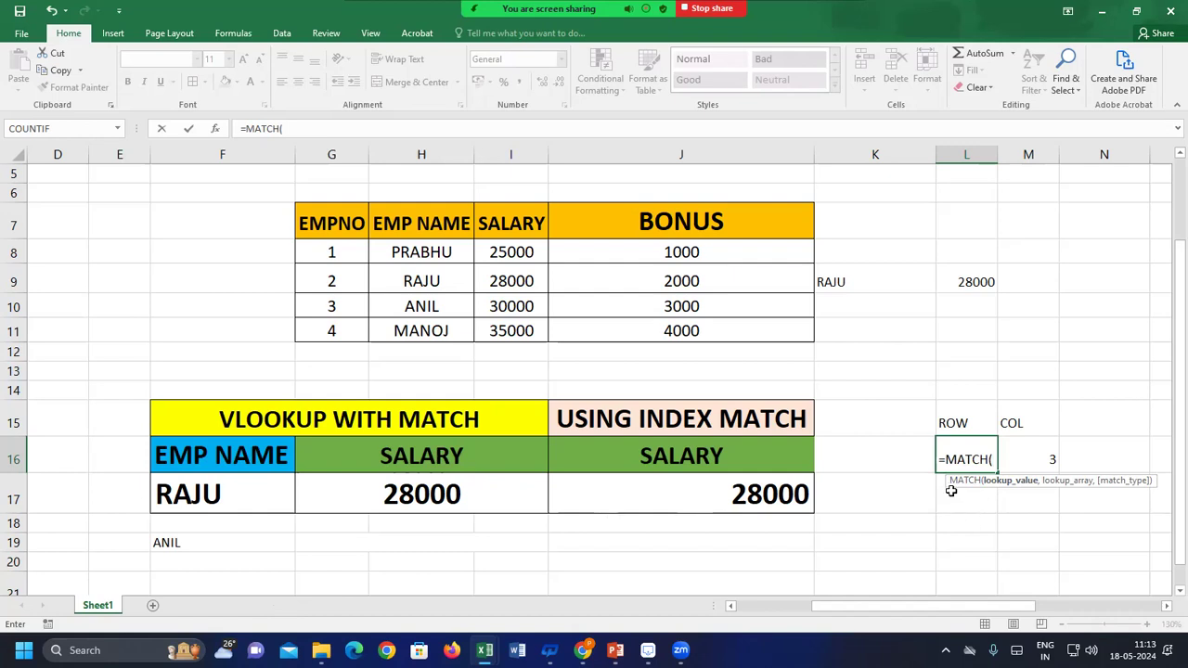
key(Escape)
Enter the first employee's name from the table in K16 as the lookup value.
click(899, 462)
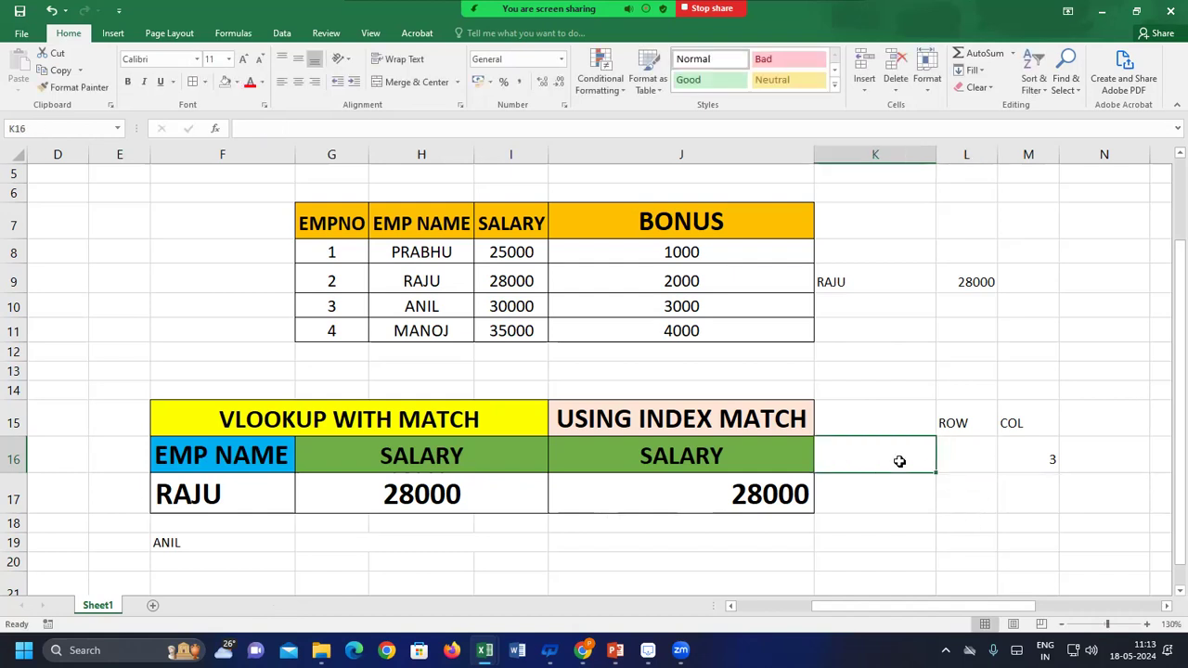
text(PRABHU)
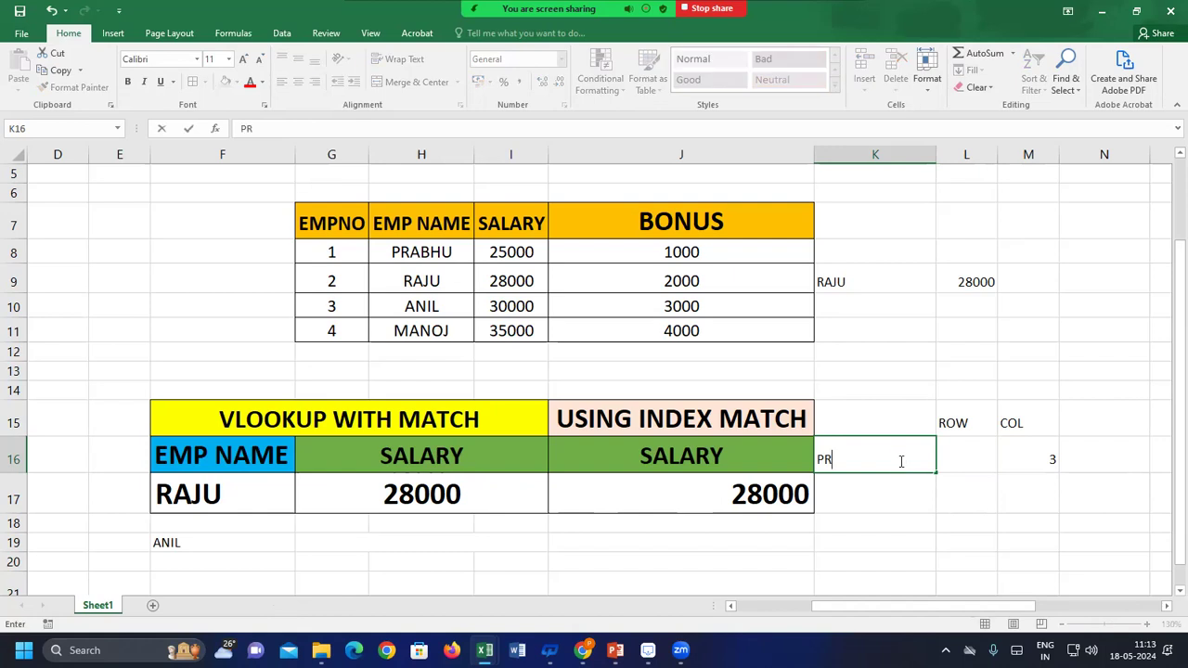
Enter =MATCH(K16,H8:H11,0) in L16 to find the row position of the name in K16.
click(963, 451)
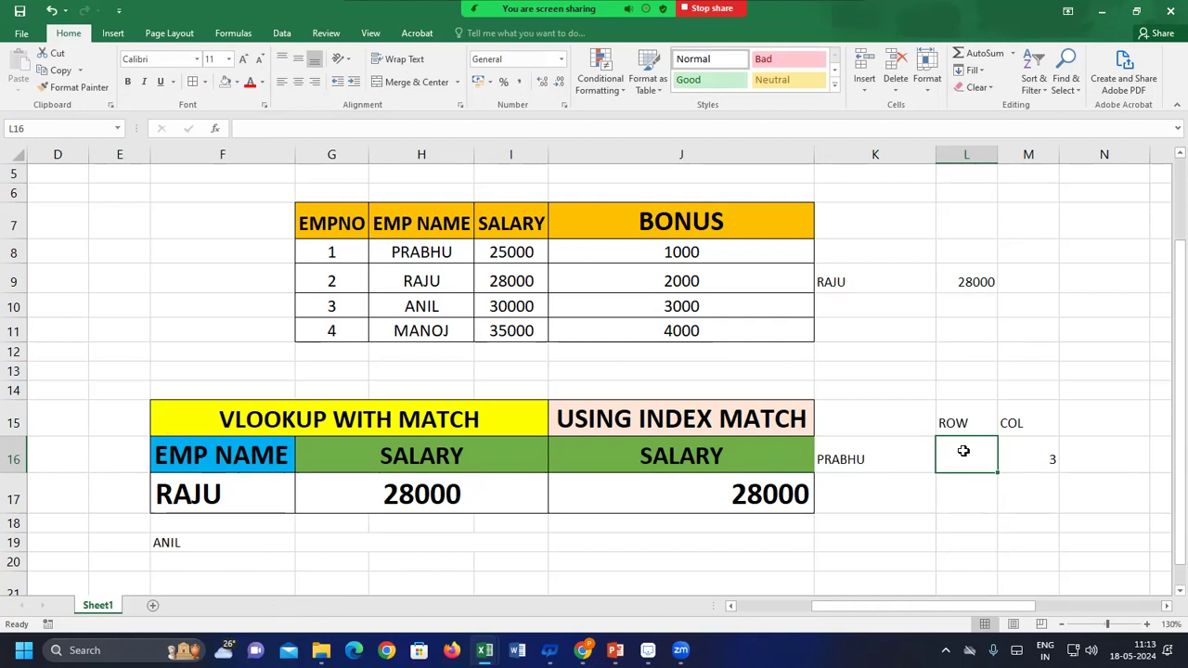
text(M)
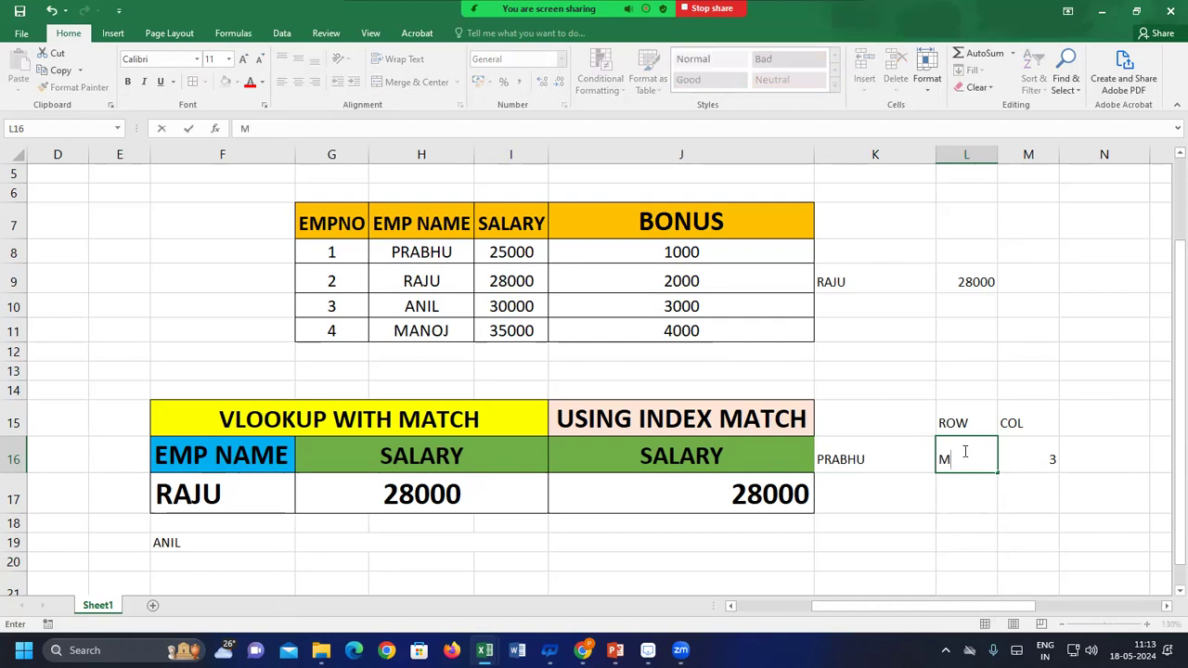
key(BackSpace)
text(=MATCH)
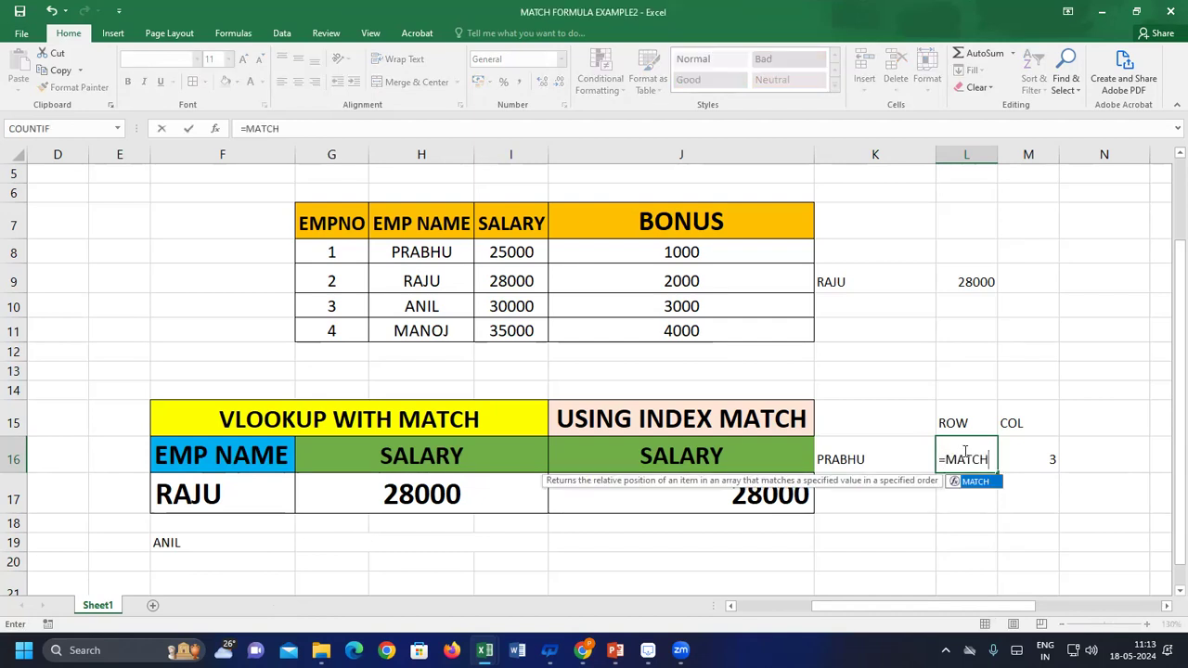
text(()
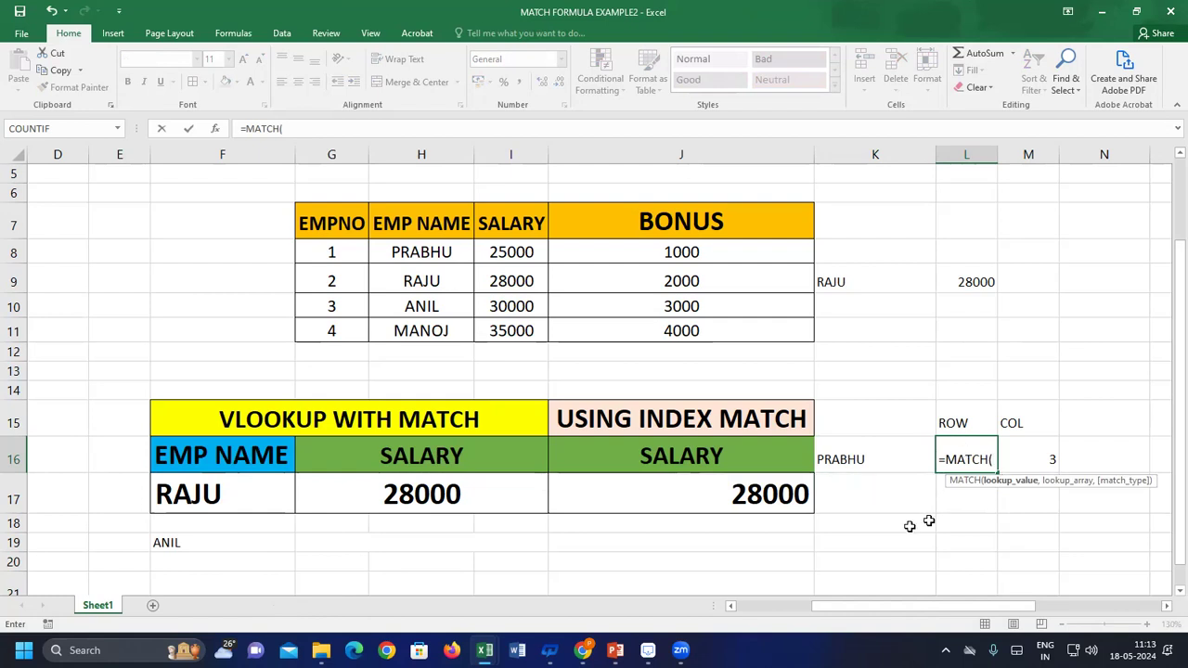
click(868, 463)
text(,)
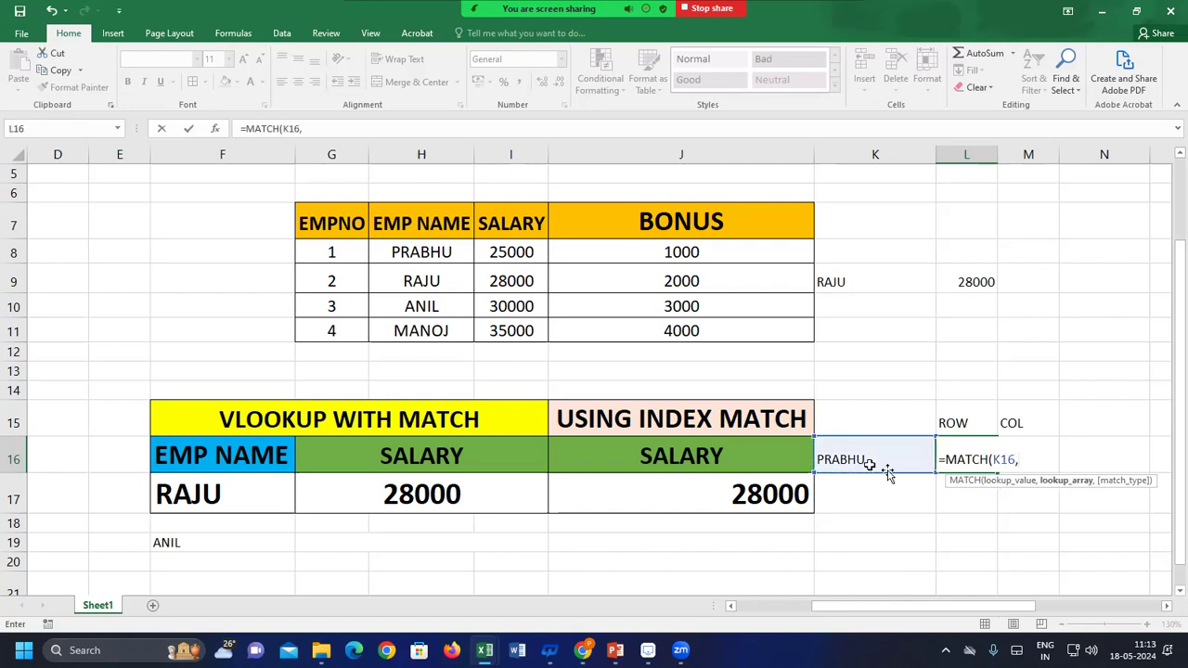
click(408, 253)
drag(408, 252, 425, 323)
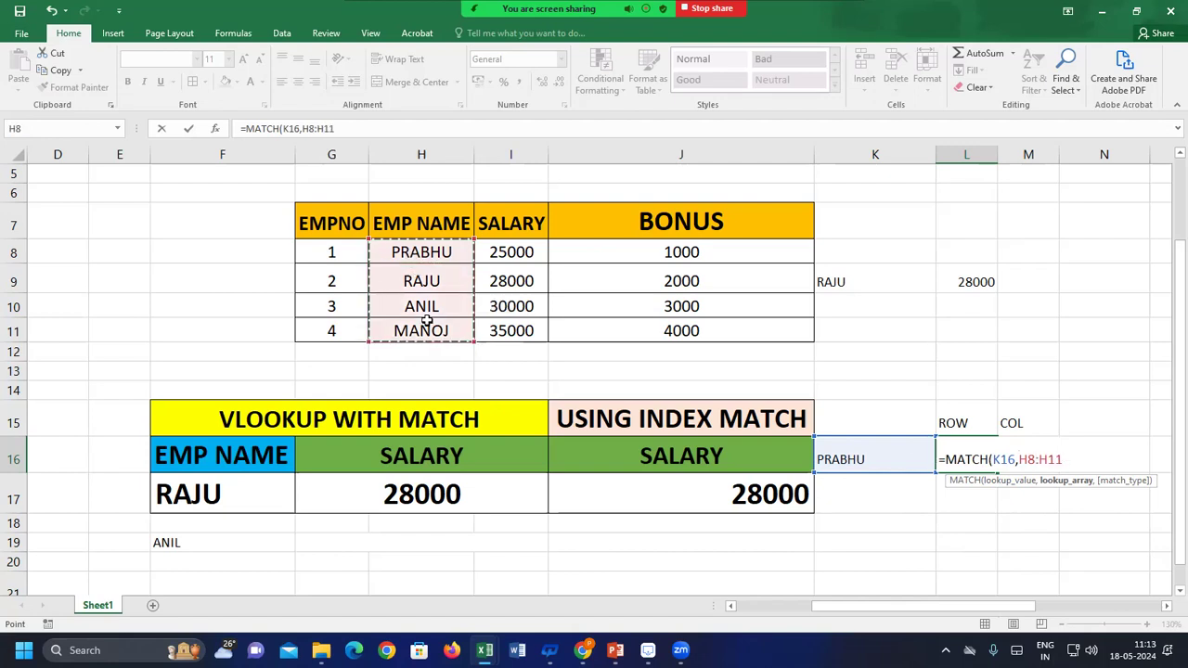
text(,0)
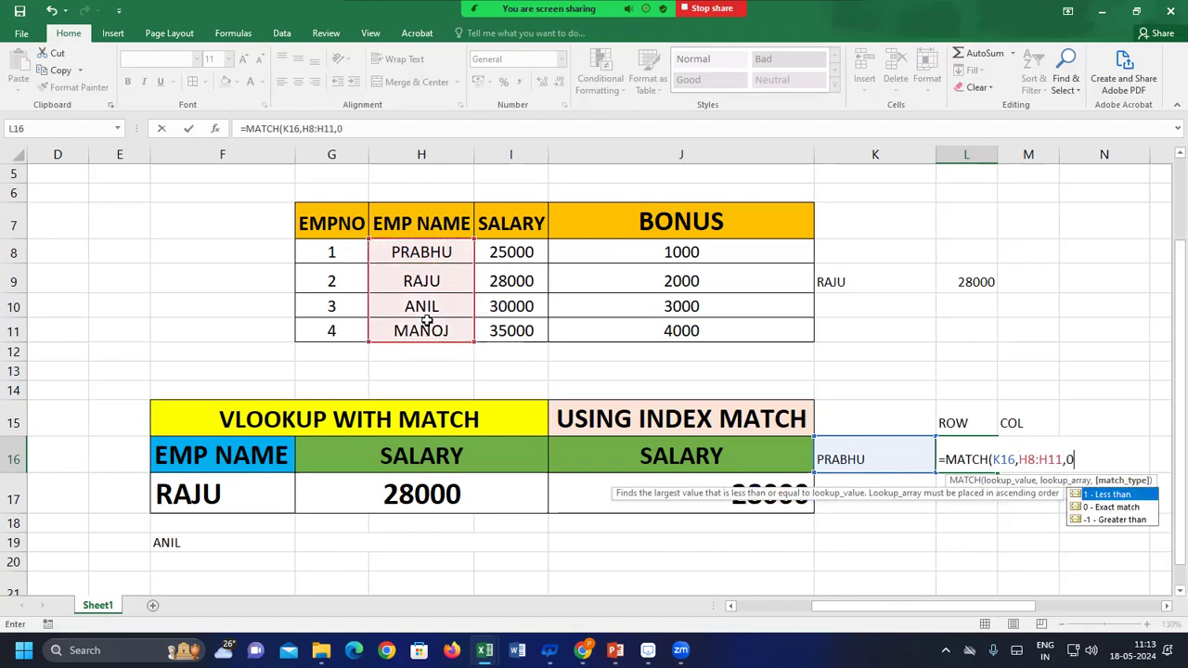
text())
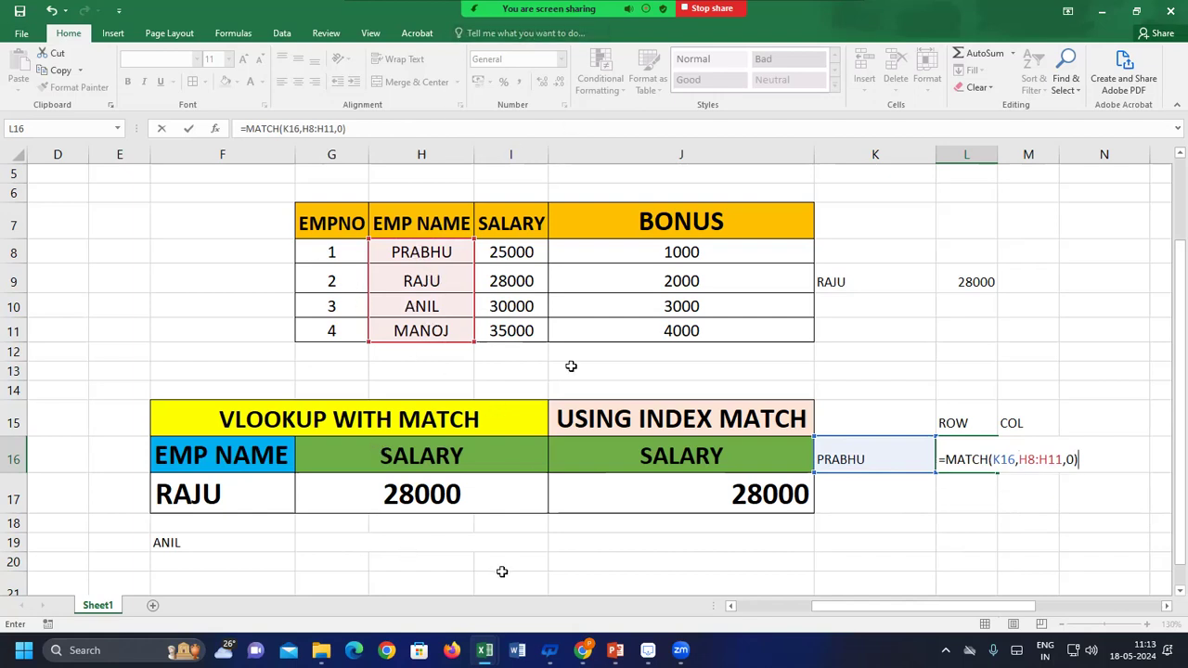
key(Return)
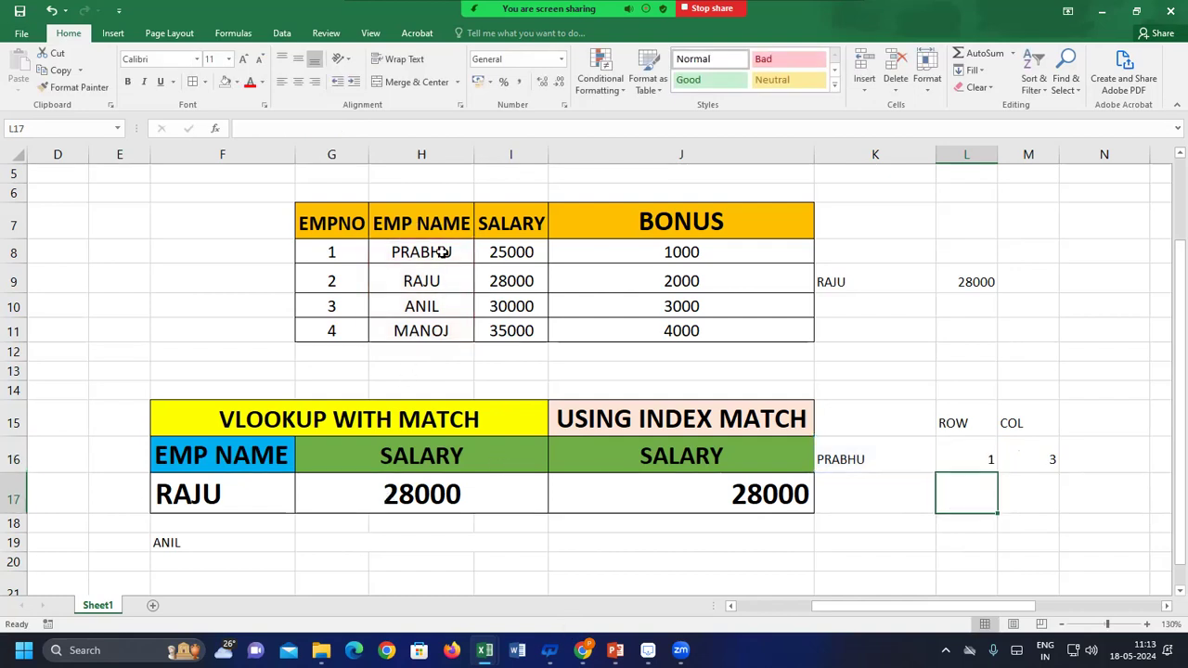
Replace the column formula in M16 with =MATCH(K16,H8:J8,0), searching across the first employee's row.
click(1043, 450)
key(Delete)
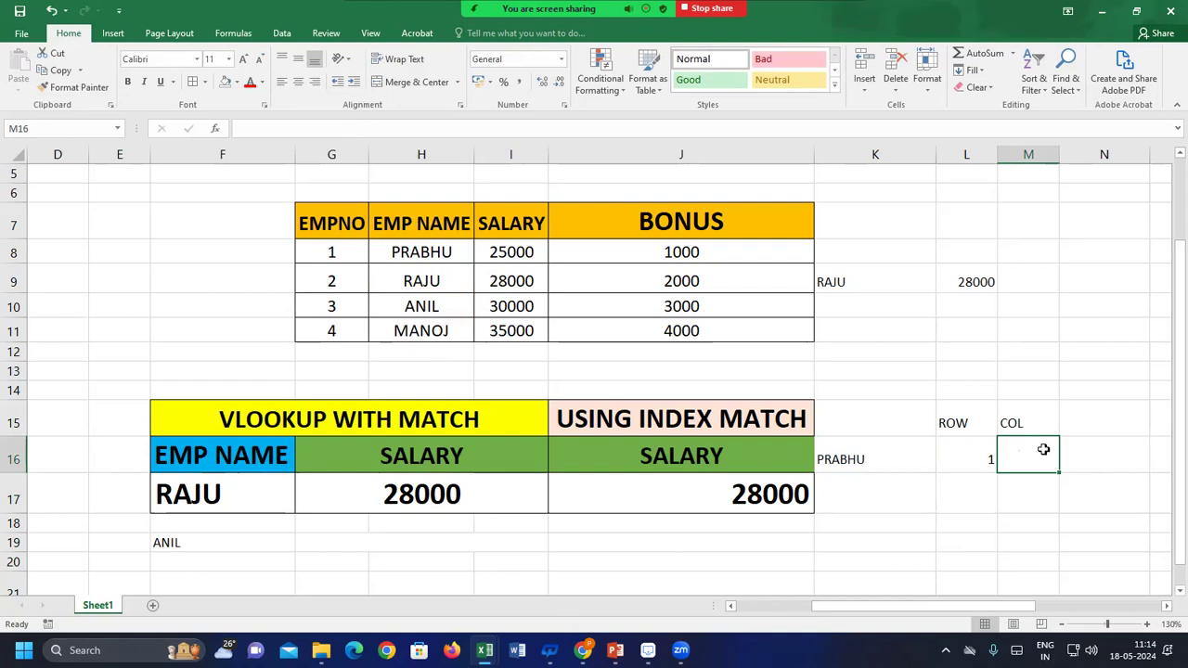
text(=)
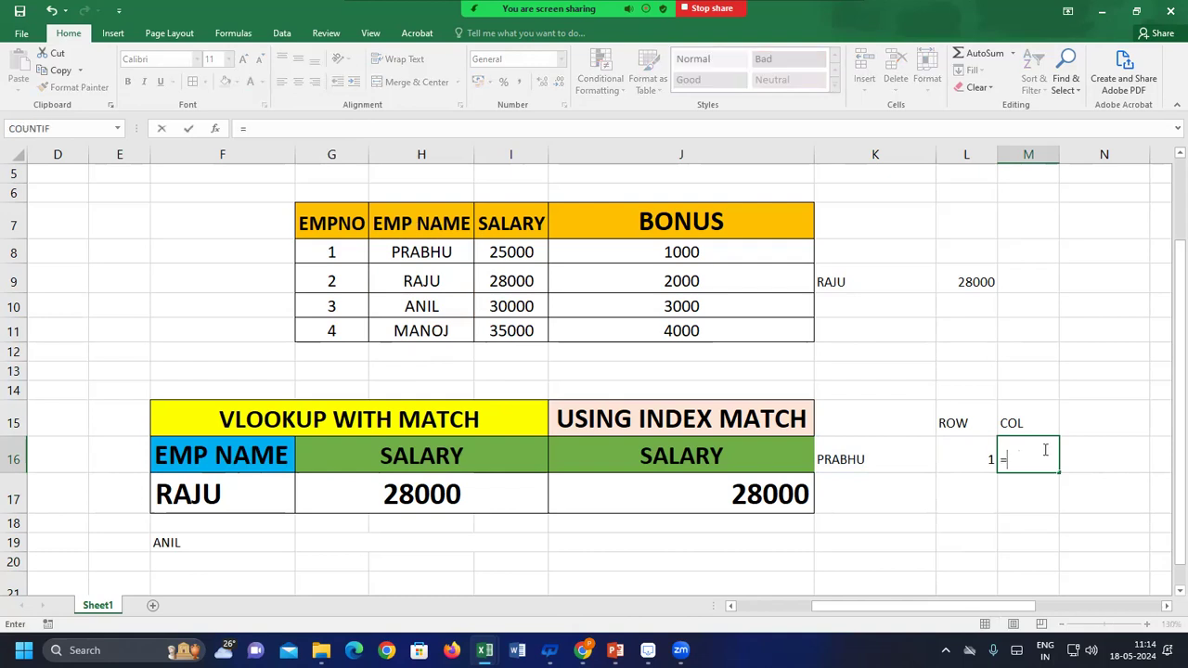
text(MATCH()
click(867, 461)
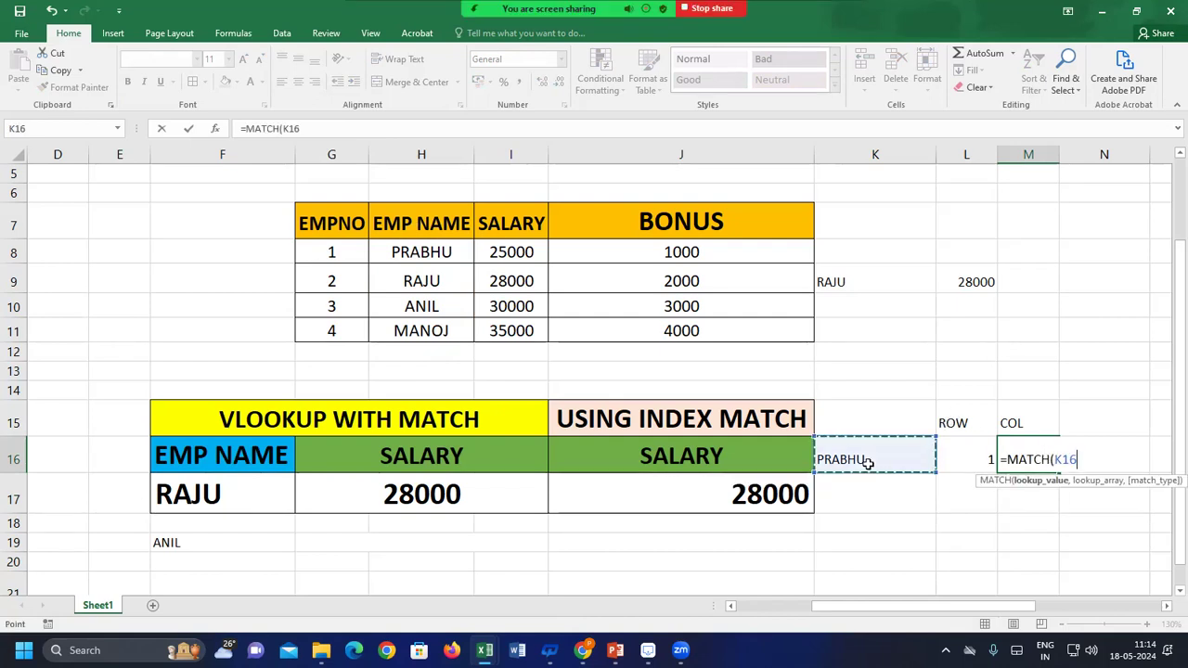
text(,)
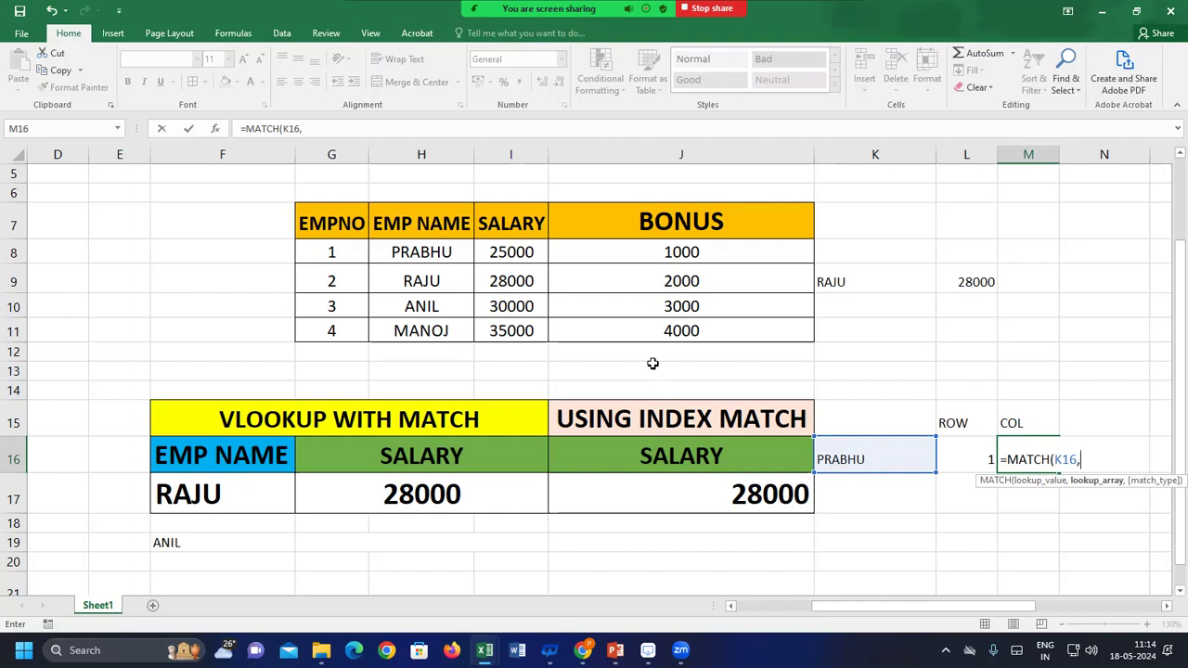
drag(419, 256, 582, 268)
text(,0))
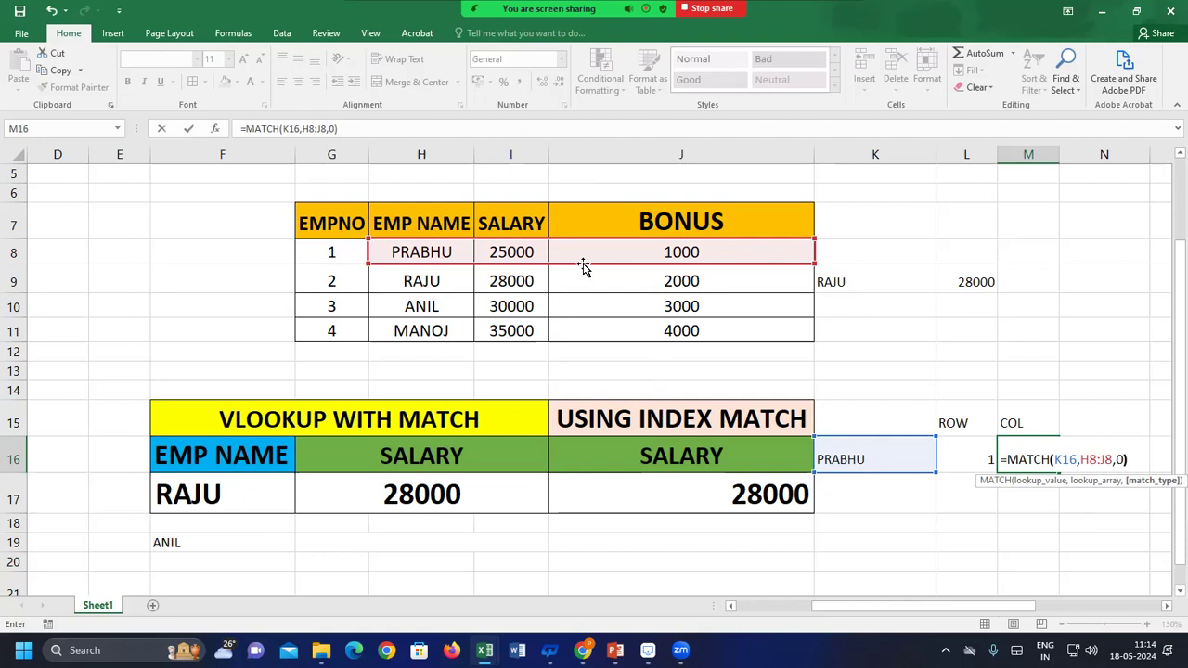
key(Return)
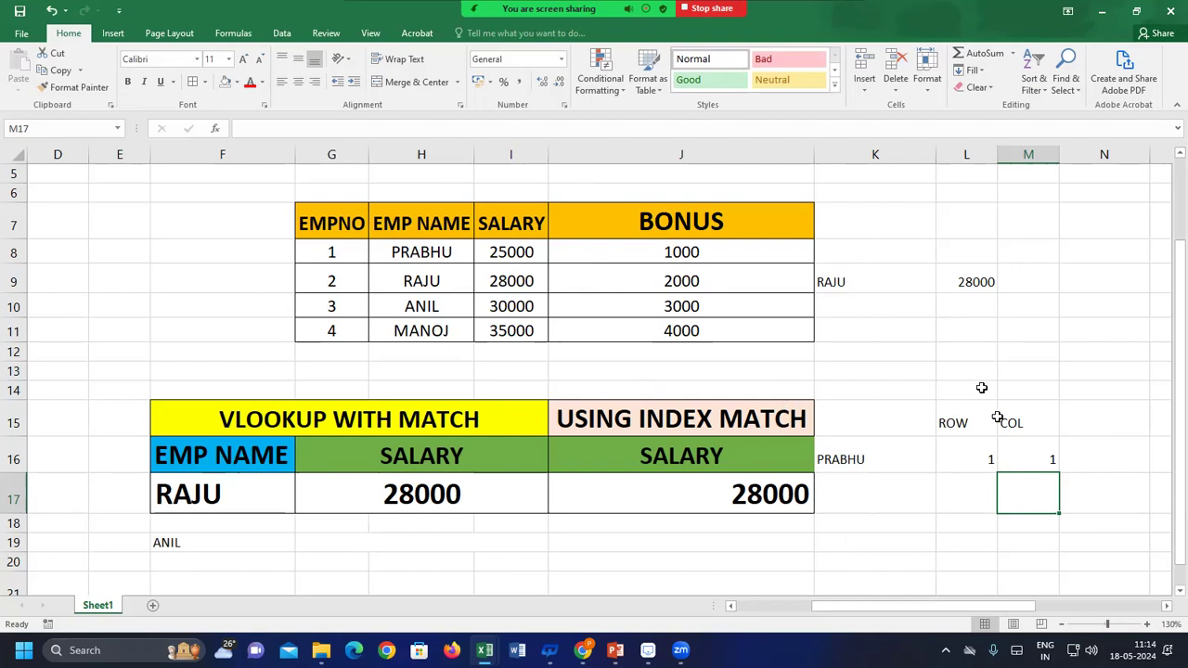
click(791, 223)
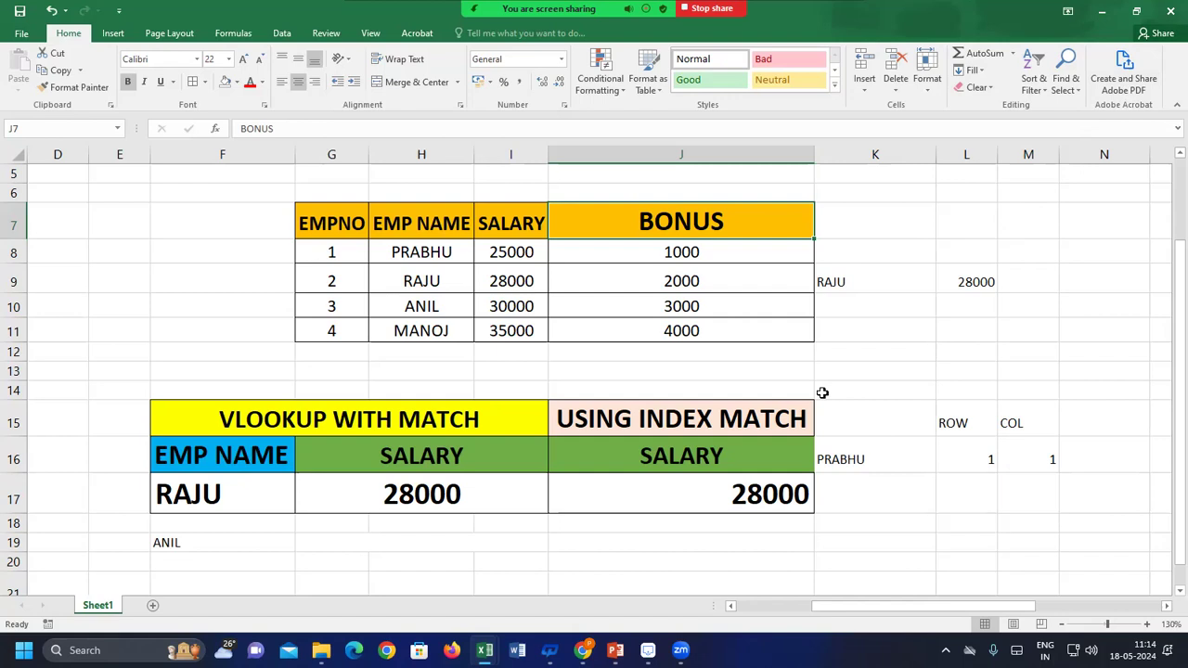
click(866, 327)
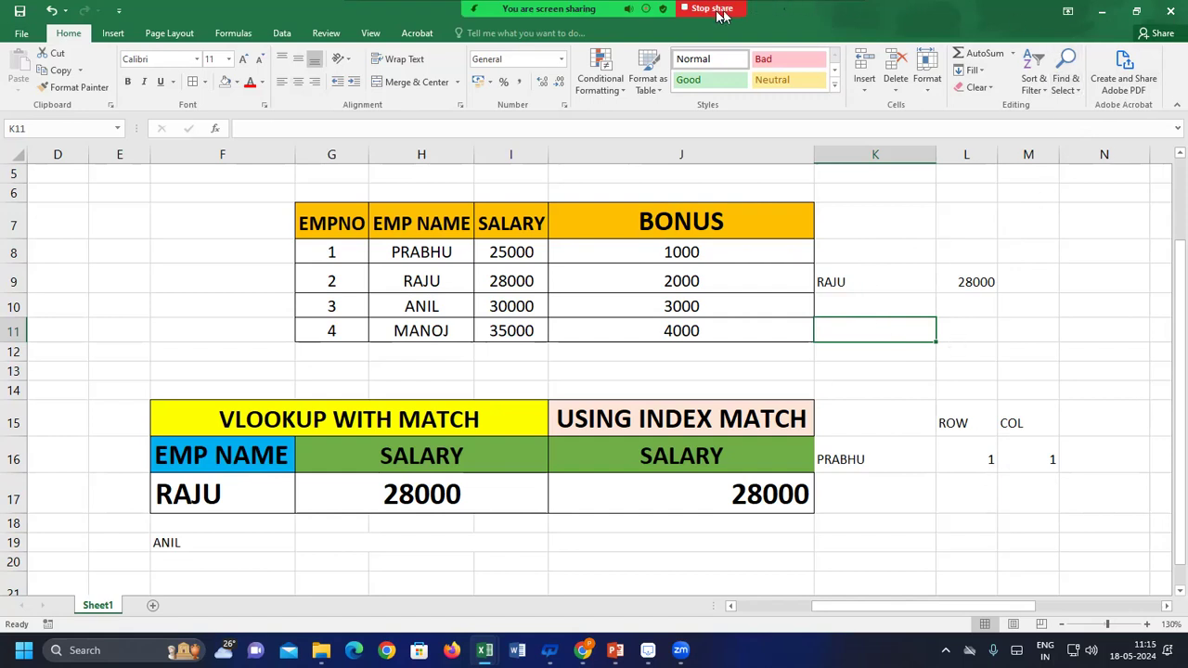
Stop sharing the screen in the meeting.
click(712, 10)
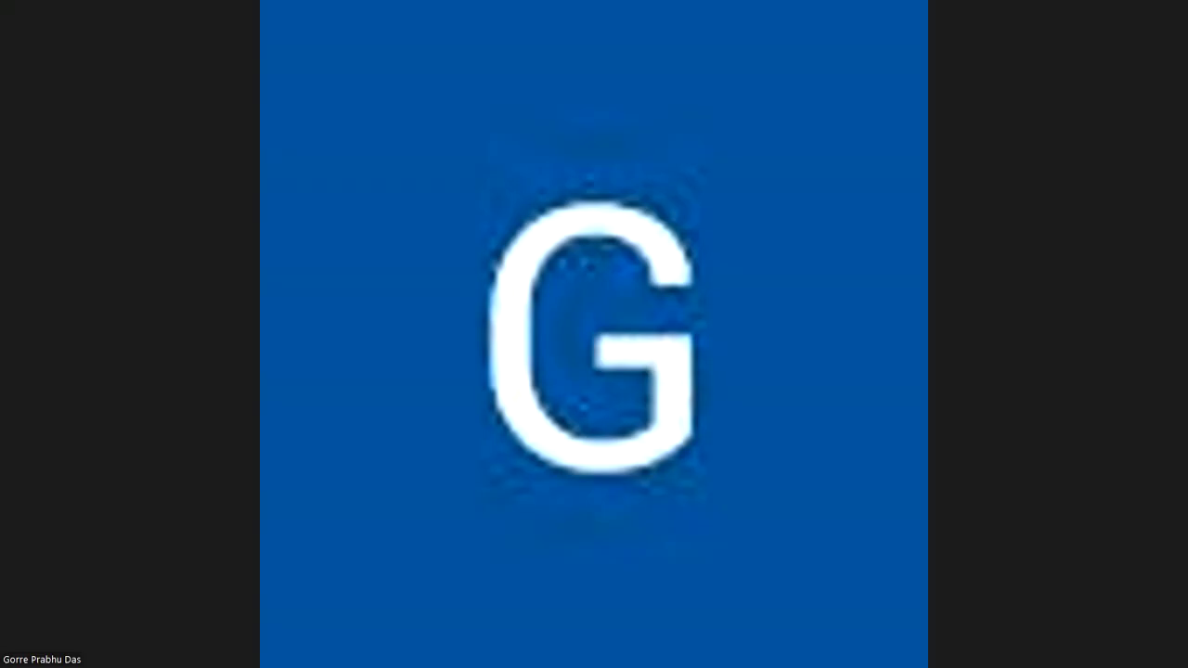